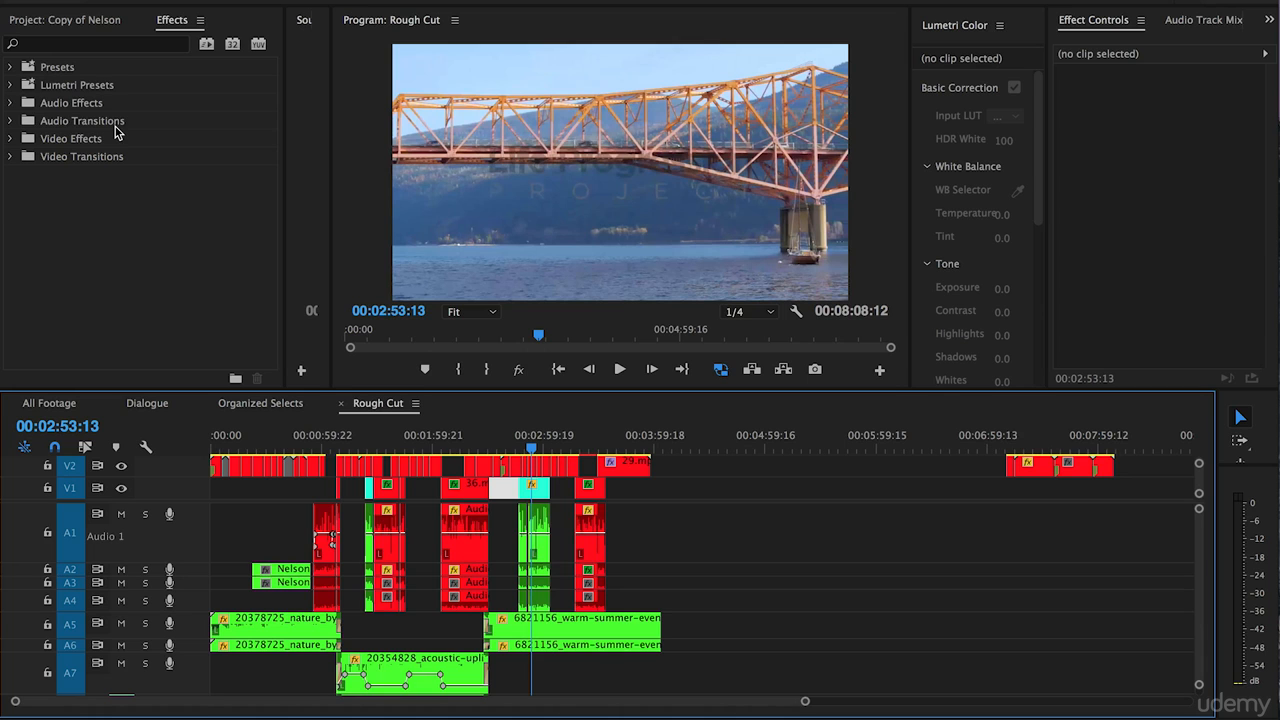
Place the playhead at 00:03:24:09 on the 44.mp4 interview clip and solo audio track A1.
key(=)
key(=)
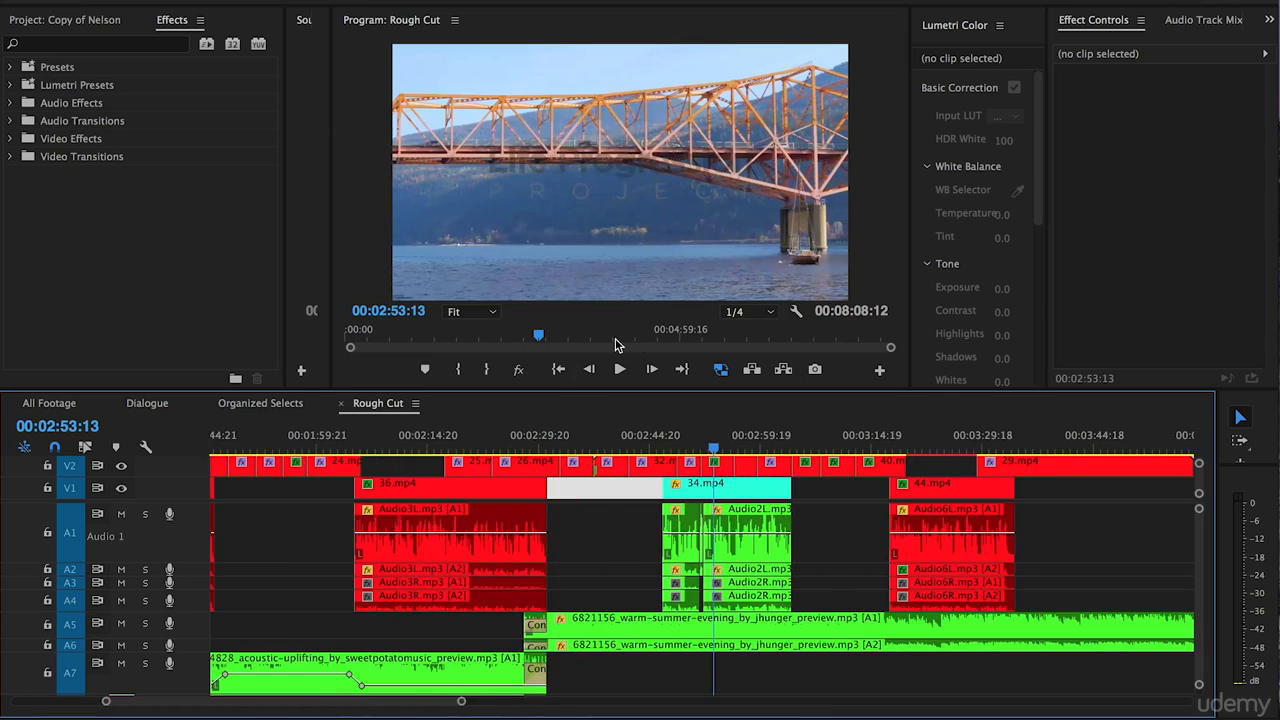
scroll(800, 527, right, 2)
scroll(800, 527, right, 3)
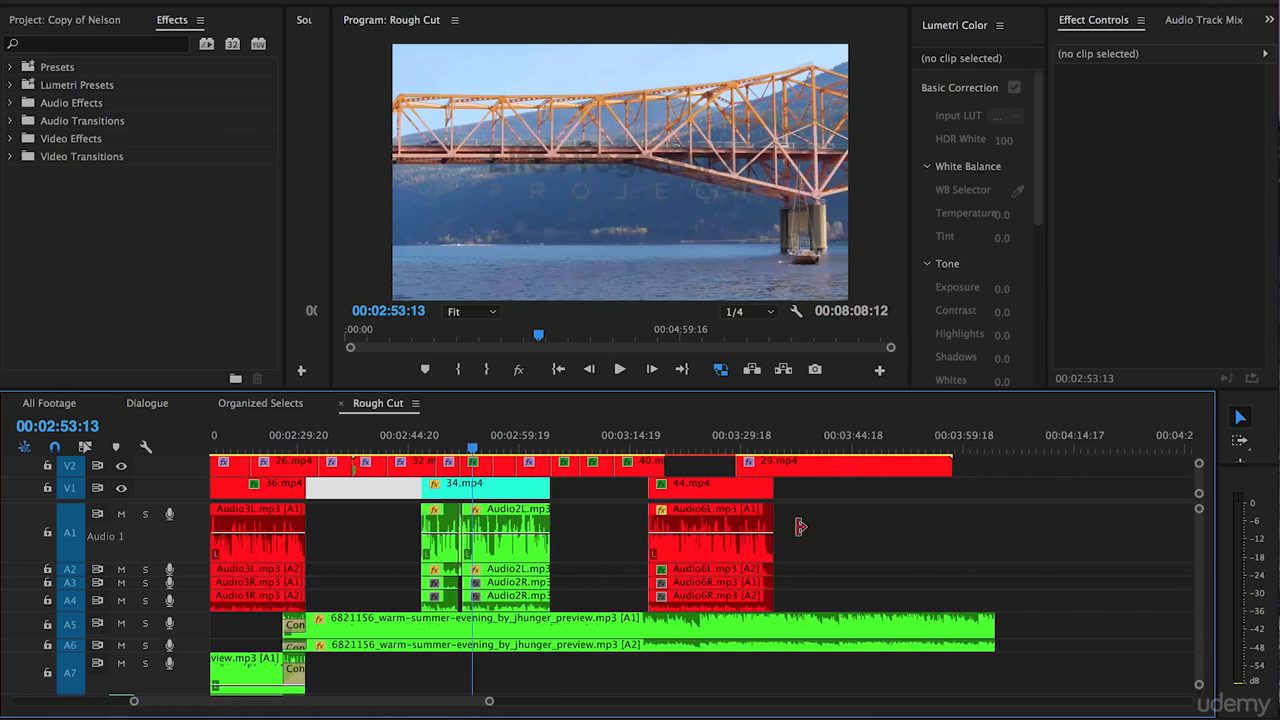
click(702, 443)
key(=)
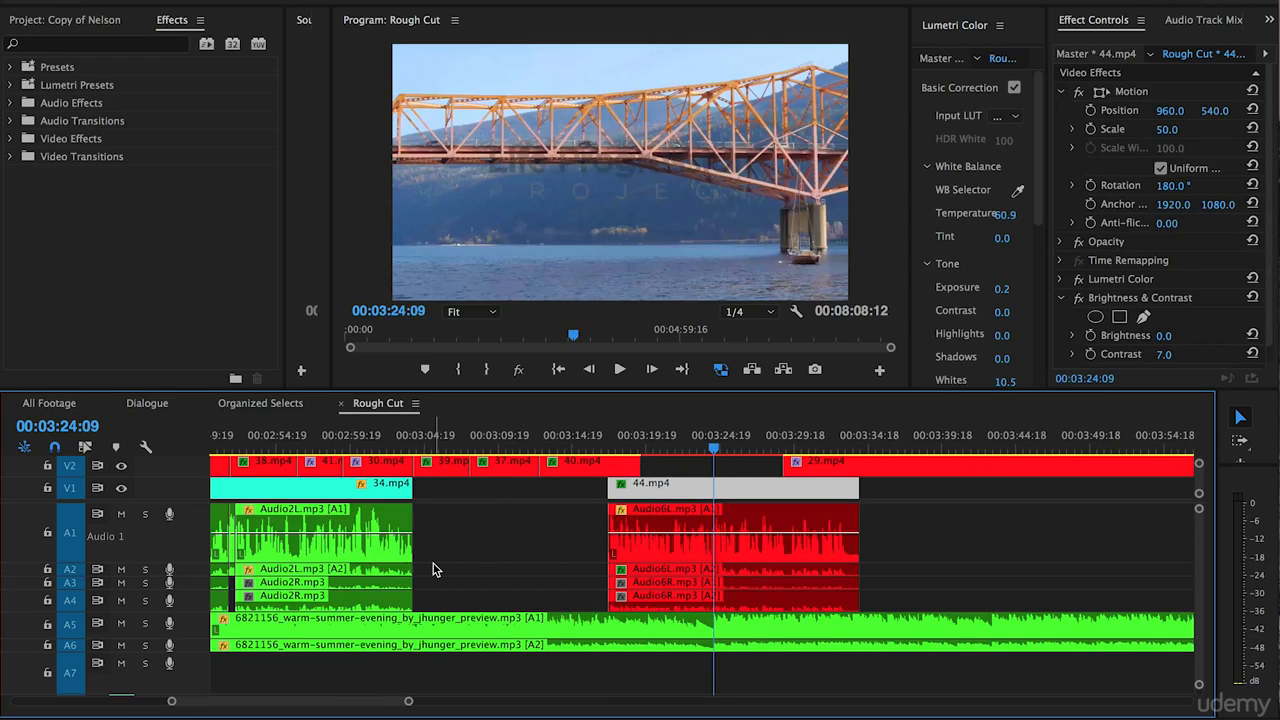
scroll(434, 569, right, 1)
click(145, 514)
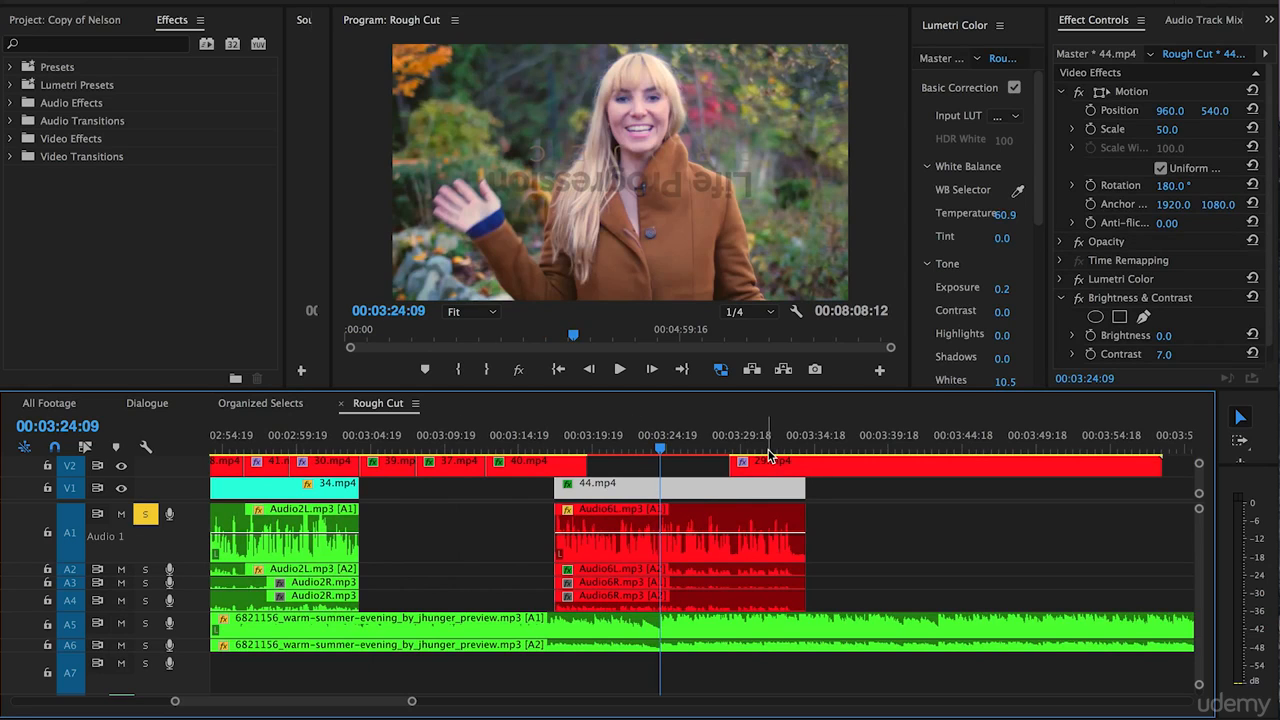
Search the effects for "noise" and apply Adaptive Noise Reduction to the Audio6L.mp3 clip on track A1.
click(672, 521)
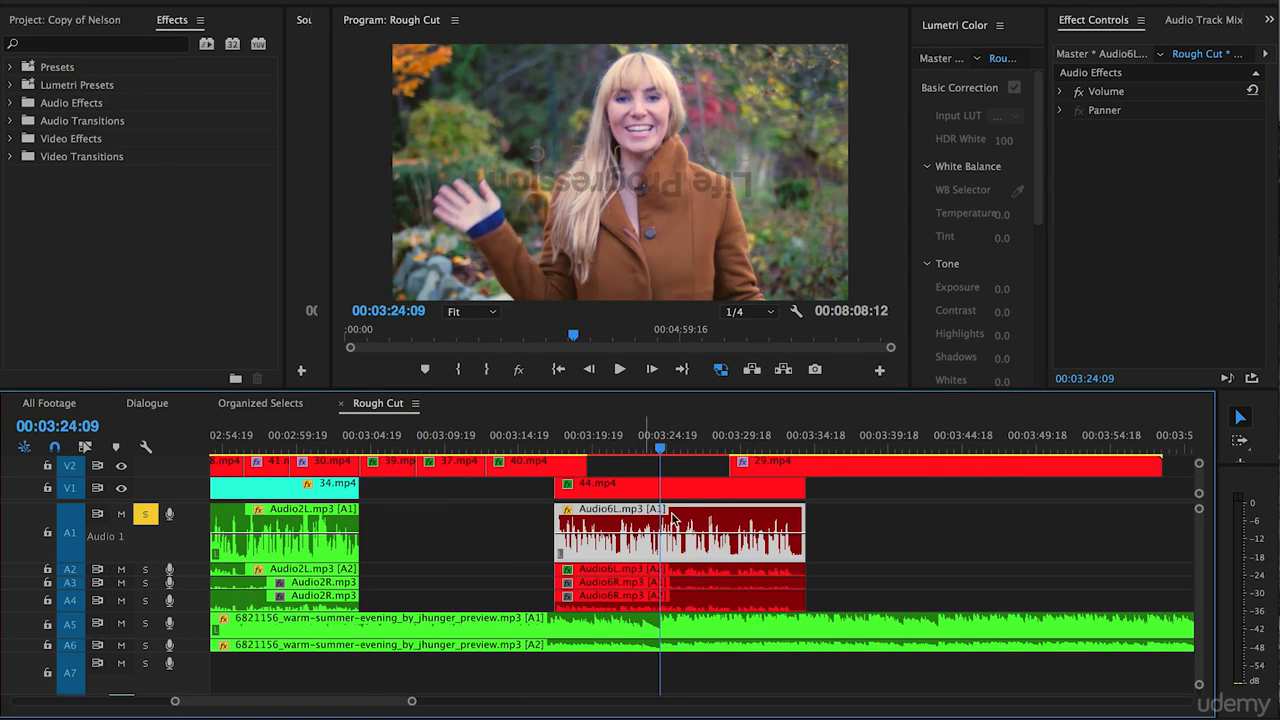
click(64, 47)
text(noise)
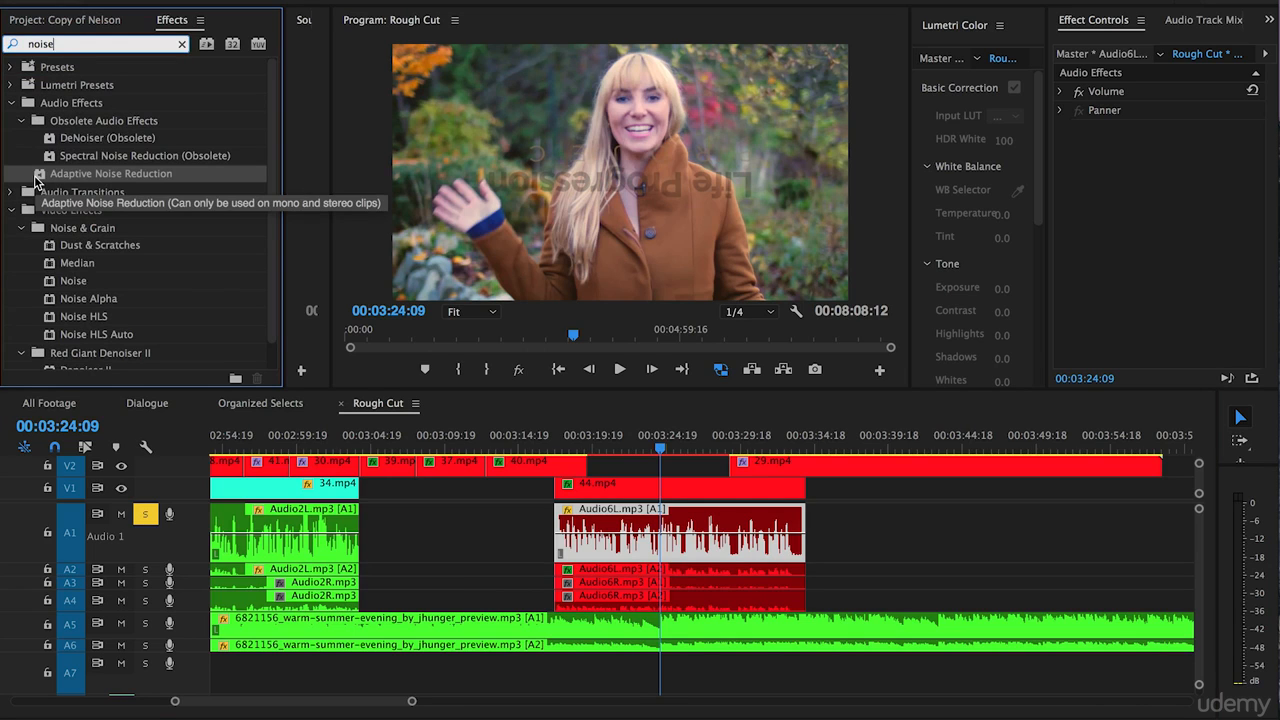
click(36, 180)
drag(36, 180, 636, 538)
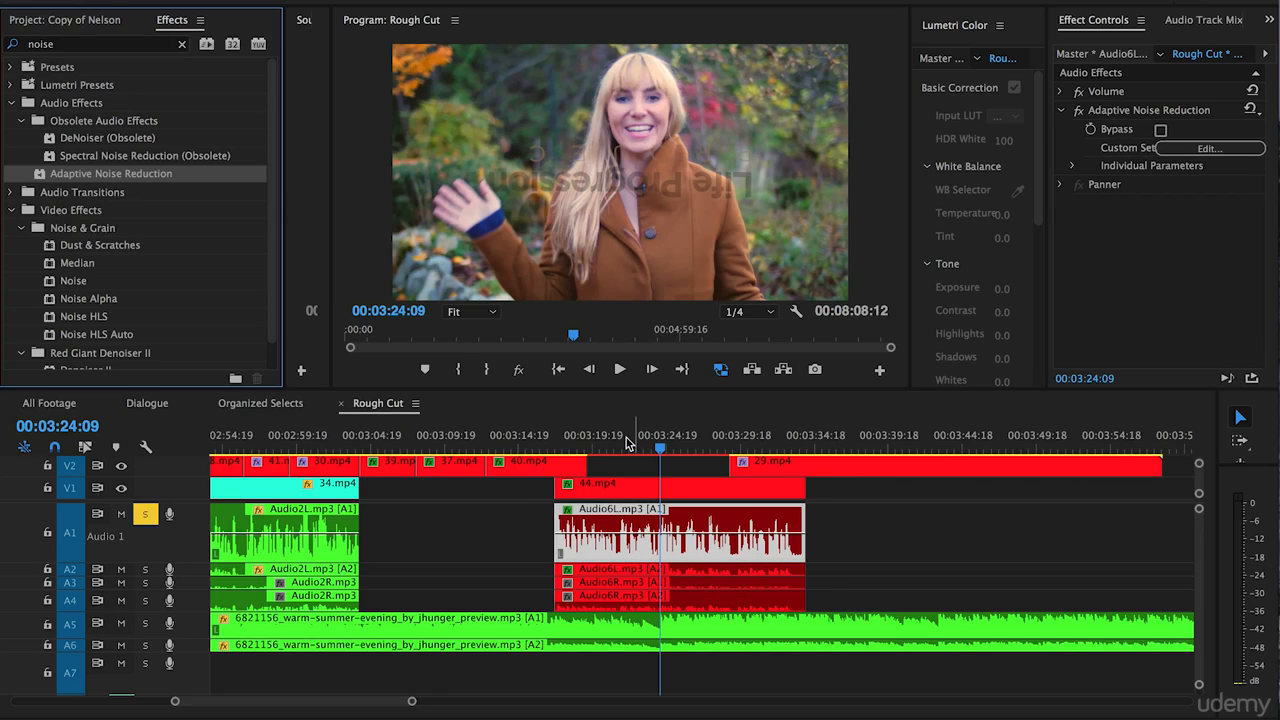
Play the Audio6L.mp3 clip to listen to it with the default Adaptive Noise Reduction settings.
click(588, 445)
key(space)
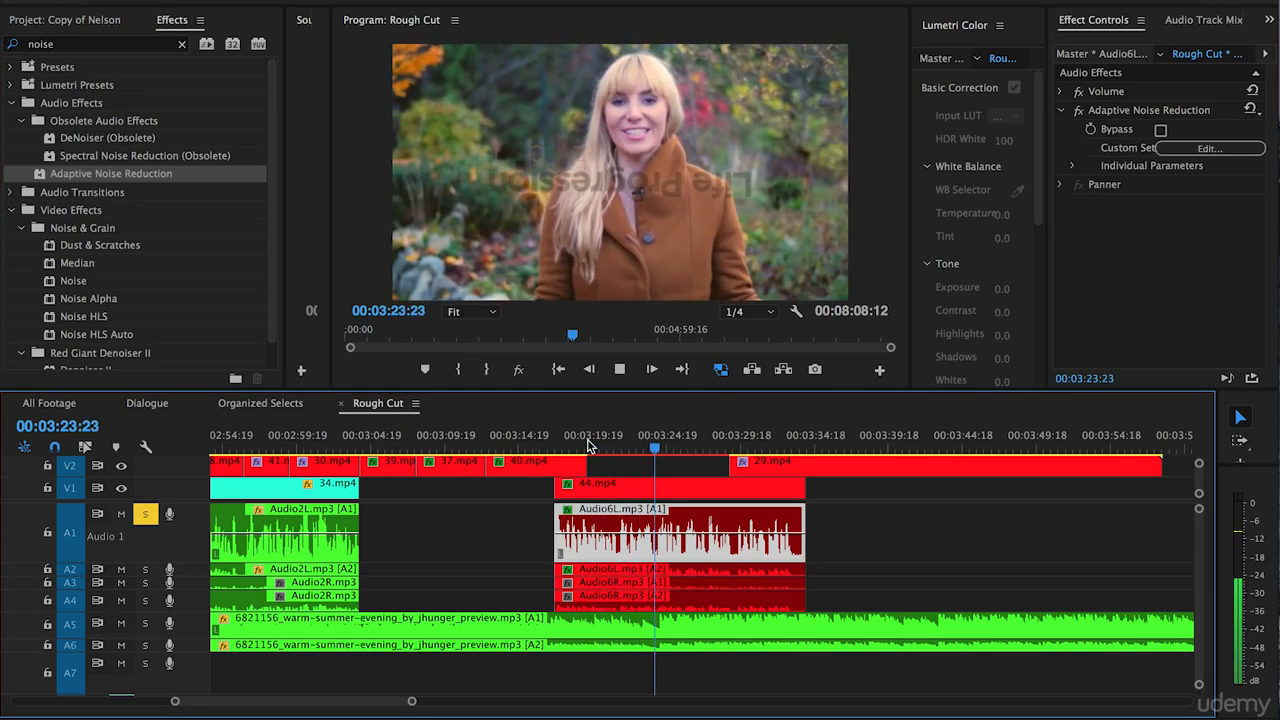
key(space)
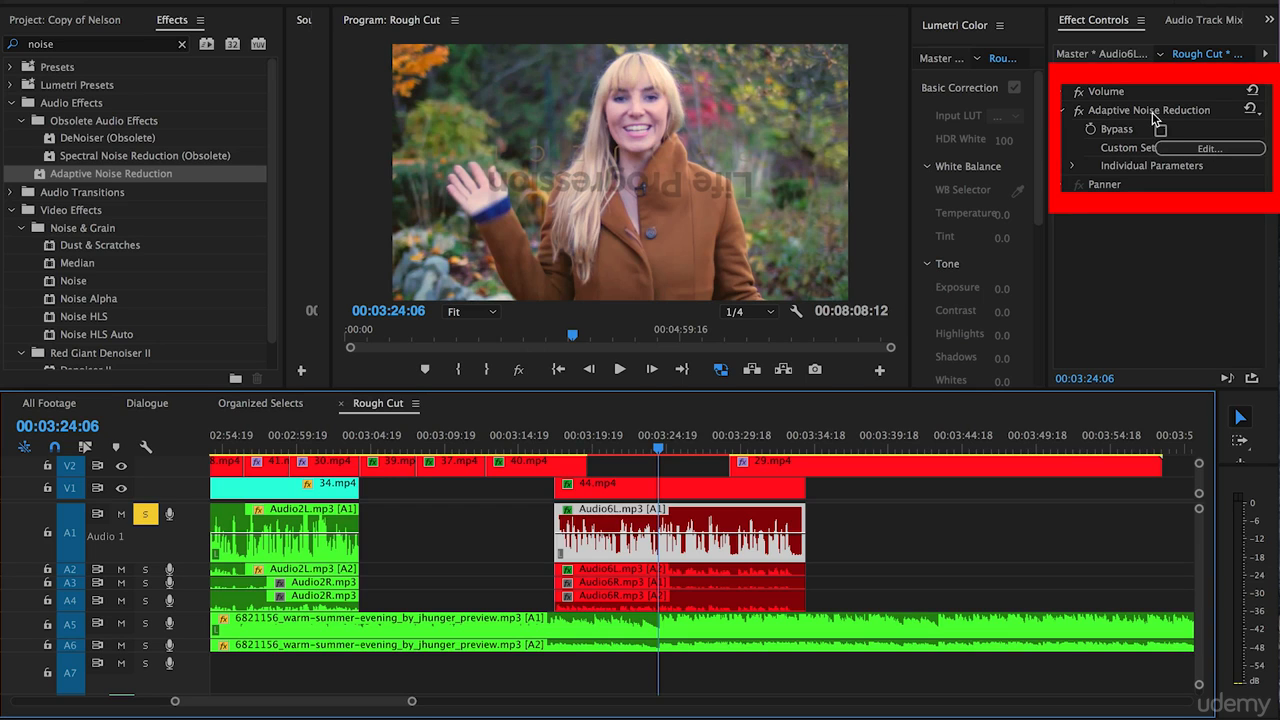
Open the Adaptive Noise Reduction settings and set Reduce Noise By to 40 dB while the clip plays from its start.
click(1205, 148)
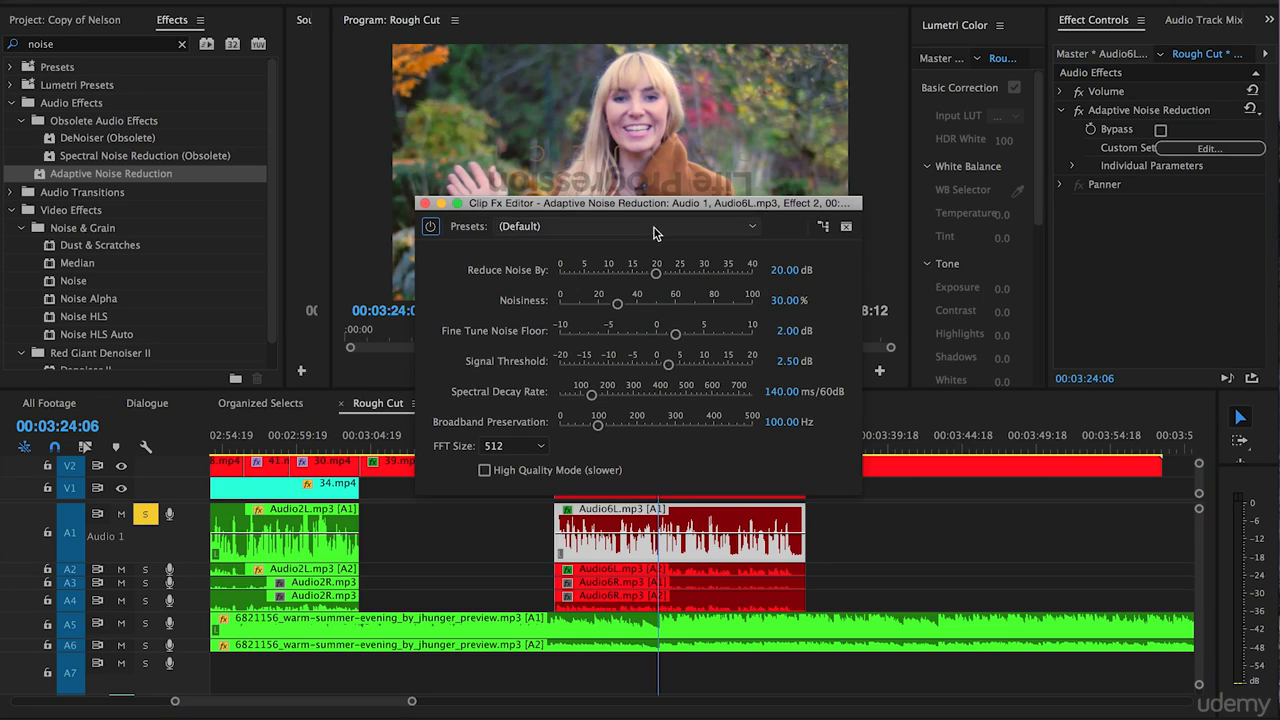
drag(503, 208, 231, 110)
click(549, 448)
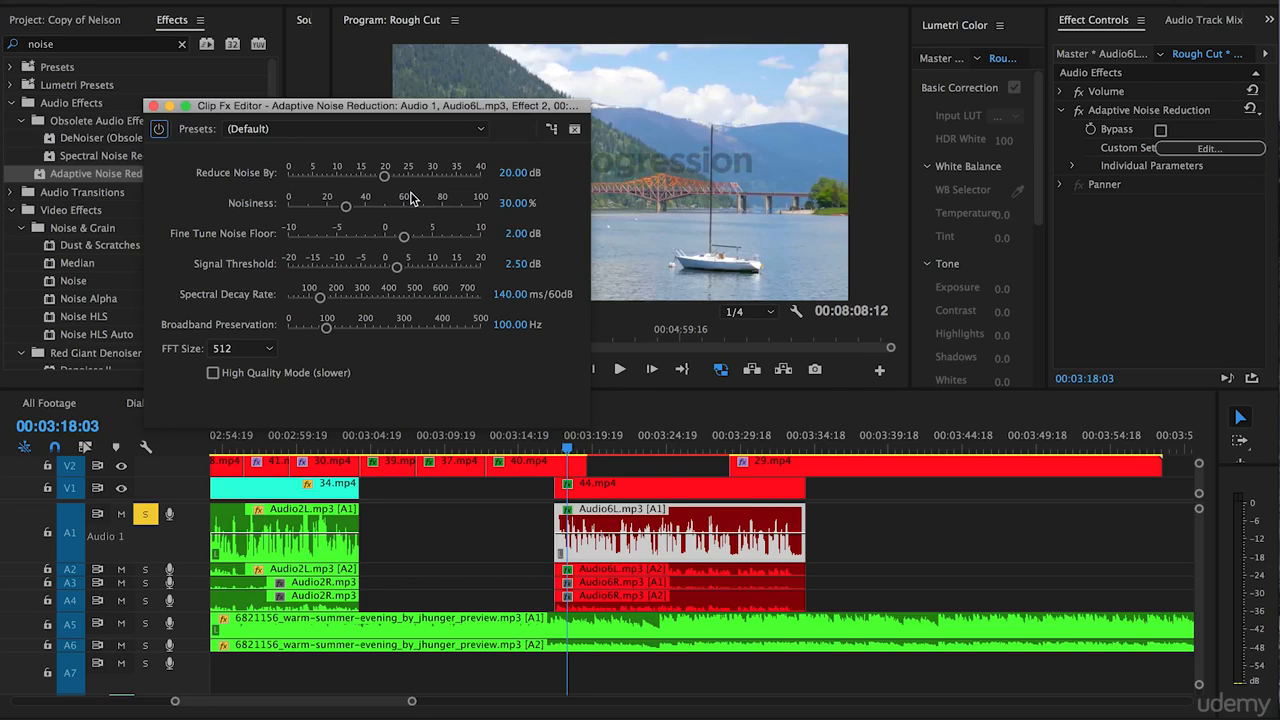
key(space)
drag(384, 176, 484, 178)
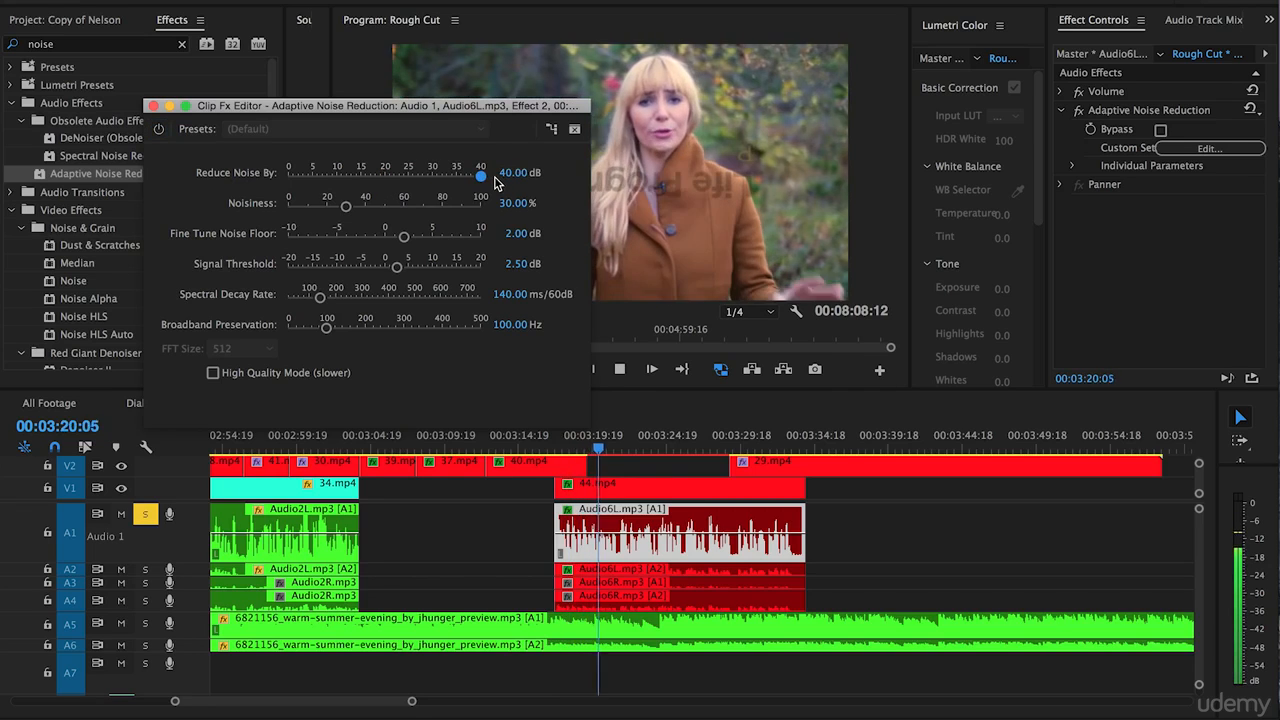
Compare the clip's sound with Adaptive Noise Reduction bypassed and enabled, and stop playback.
click(157, 130)
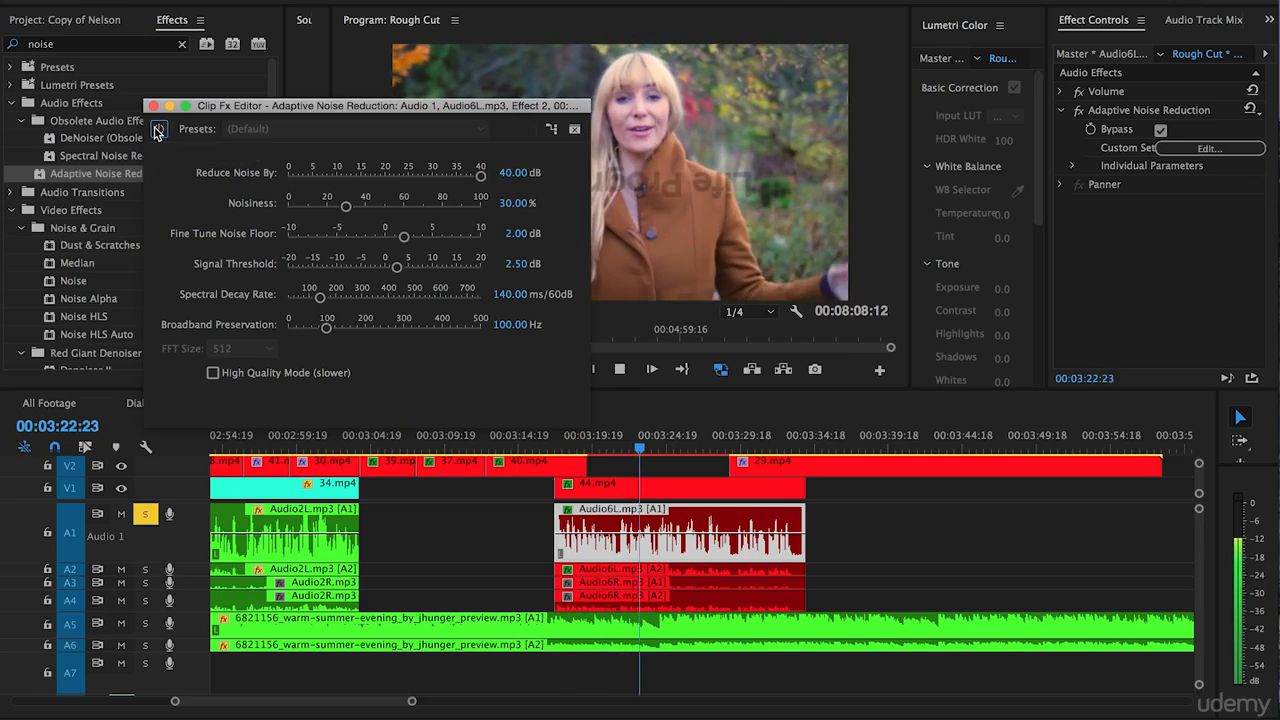
click(157, 129)
key(space)
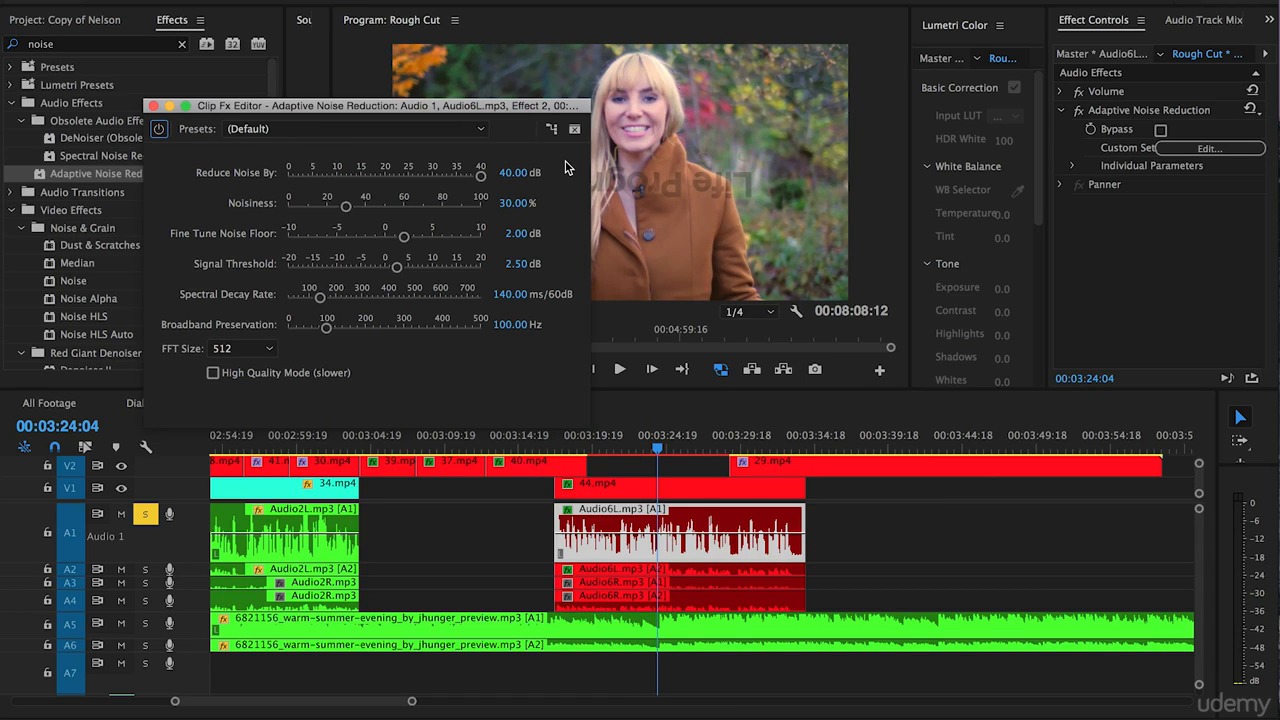
Try a Noisiness of 100% and compare the clip's sound with the effect bypassed and enabled.
click(346, 206)
drag(346, 206, 510, 214)
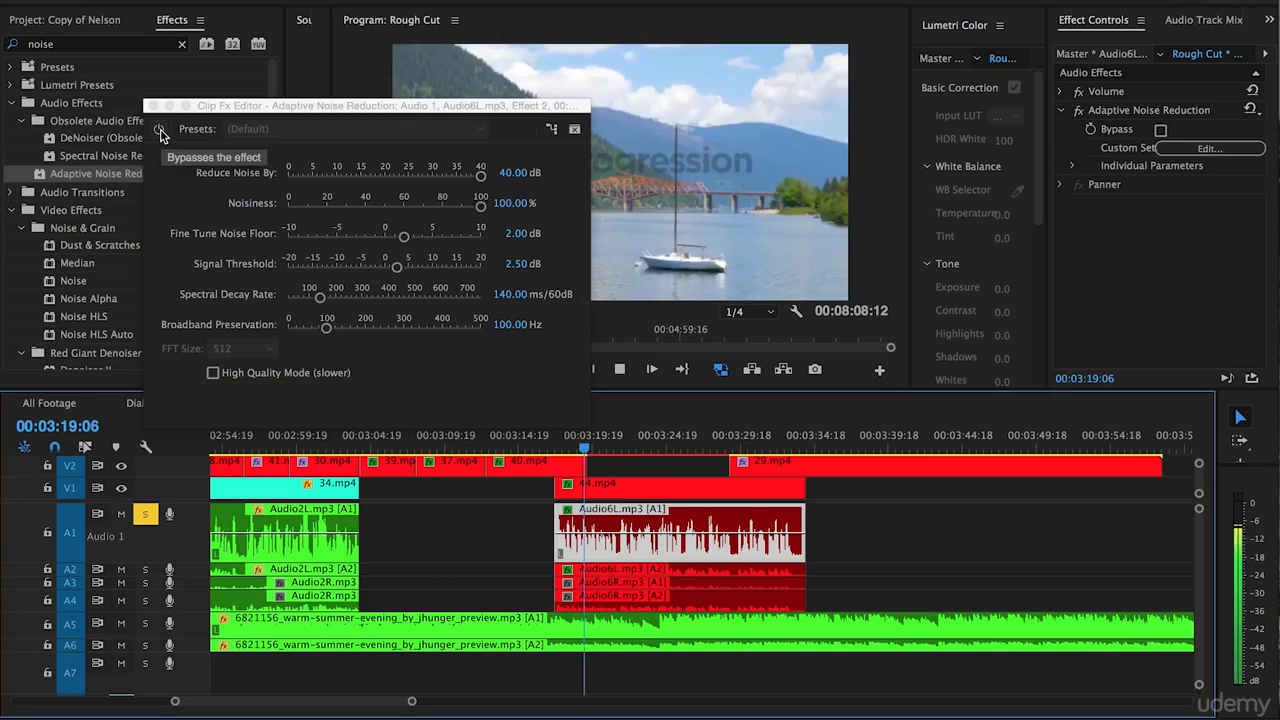
click(160, 131)
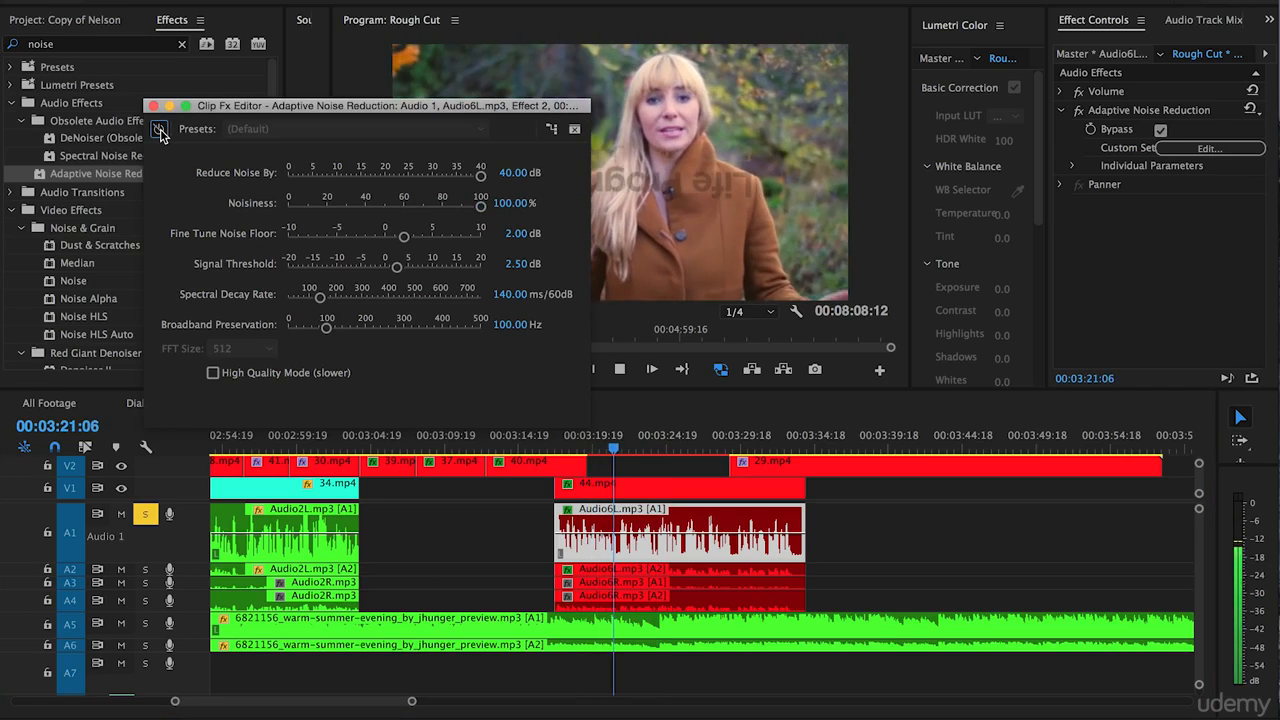
click(160, 131)
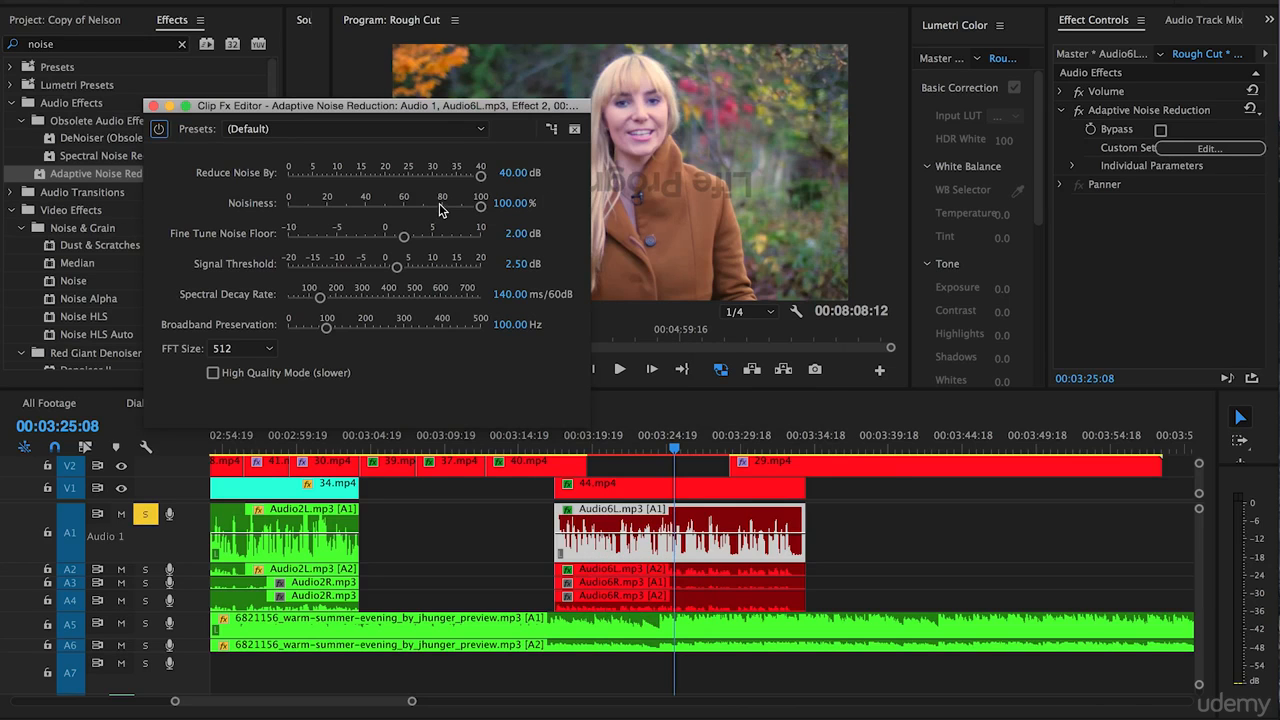
Set Noisiness to 60%, comparing playback with the effect bypassed and enabled, and close the effect editor.
drag(480, 205, 404, 214)
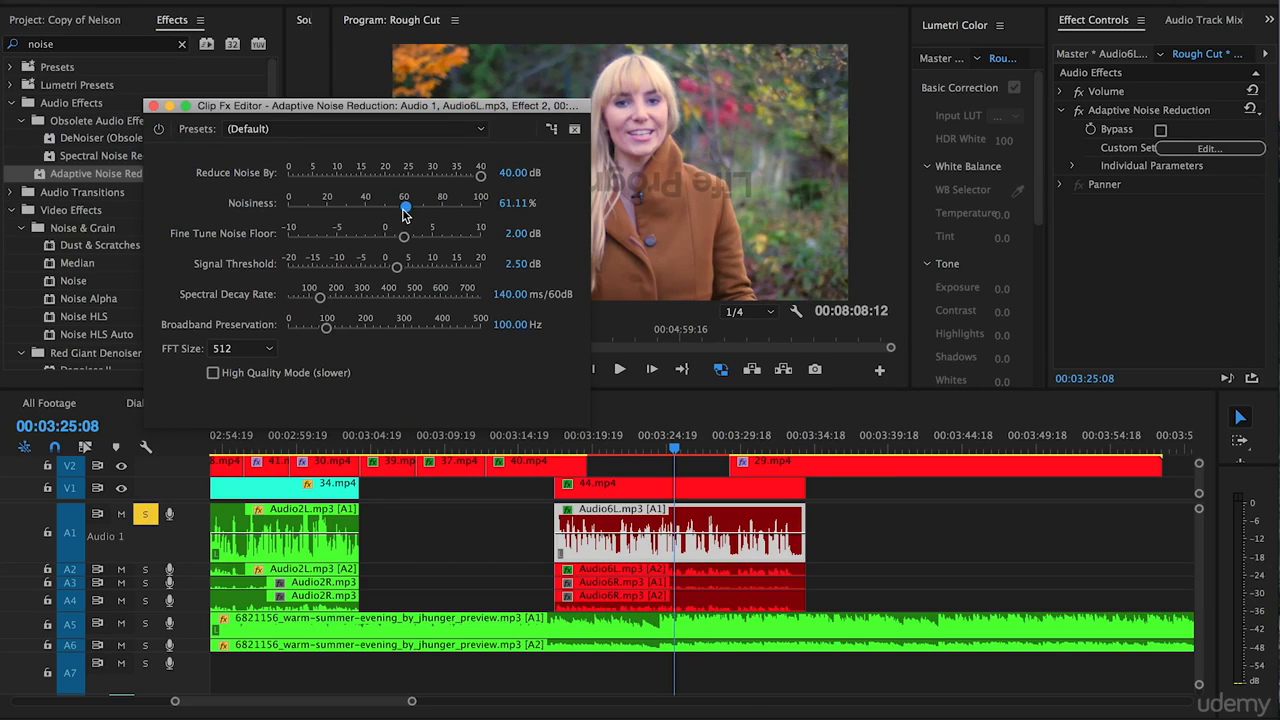
click(558, 450)
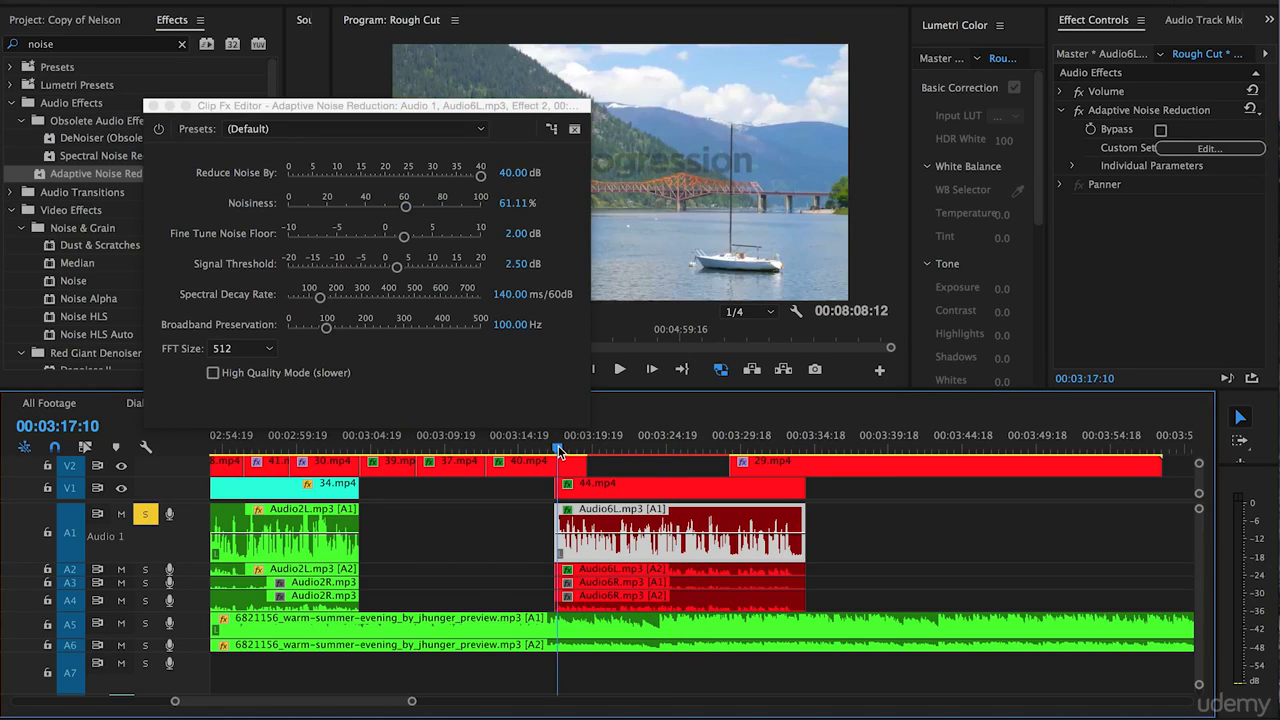
key(space)
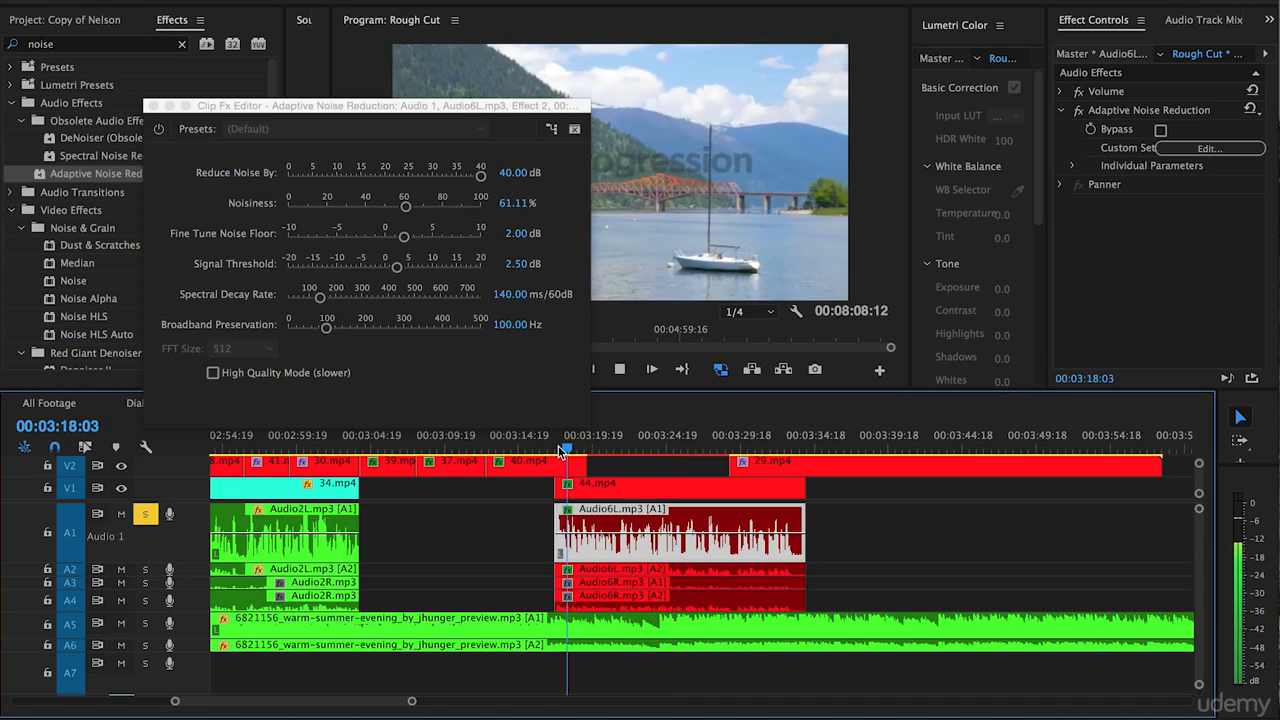
click(163, 127)
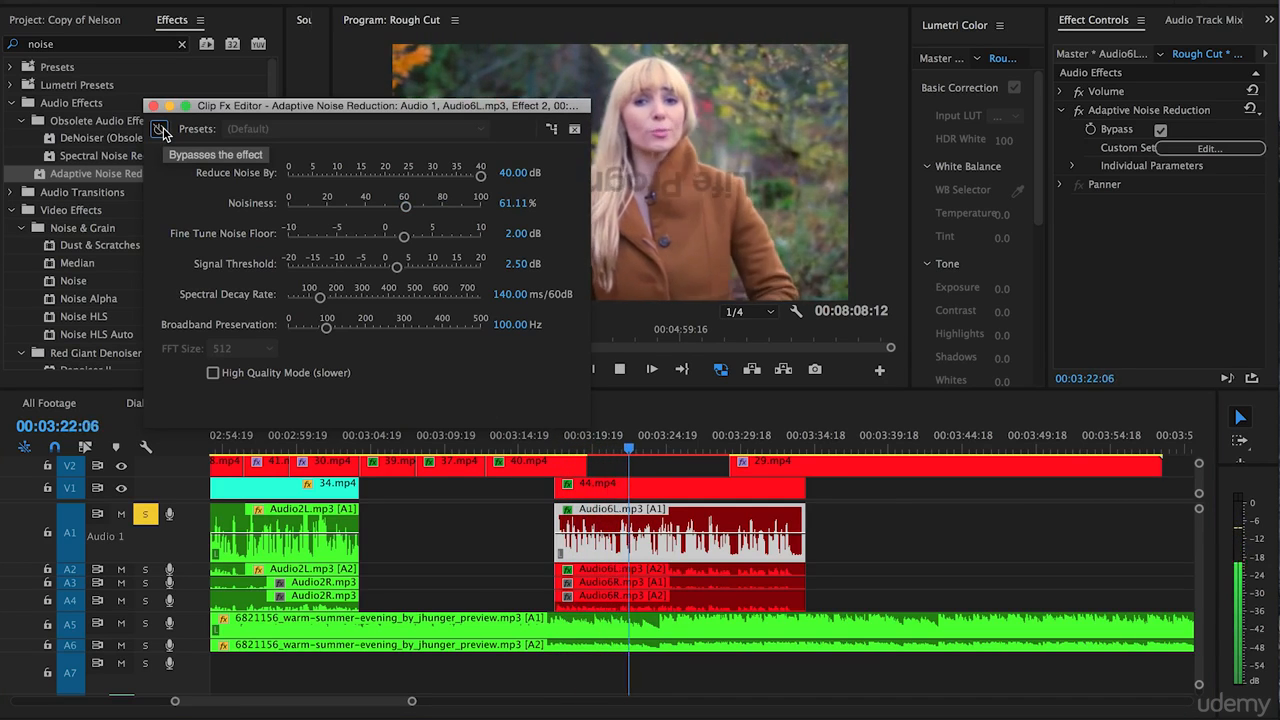
click(163, 127)
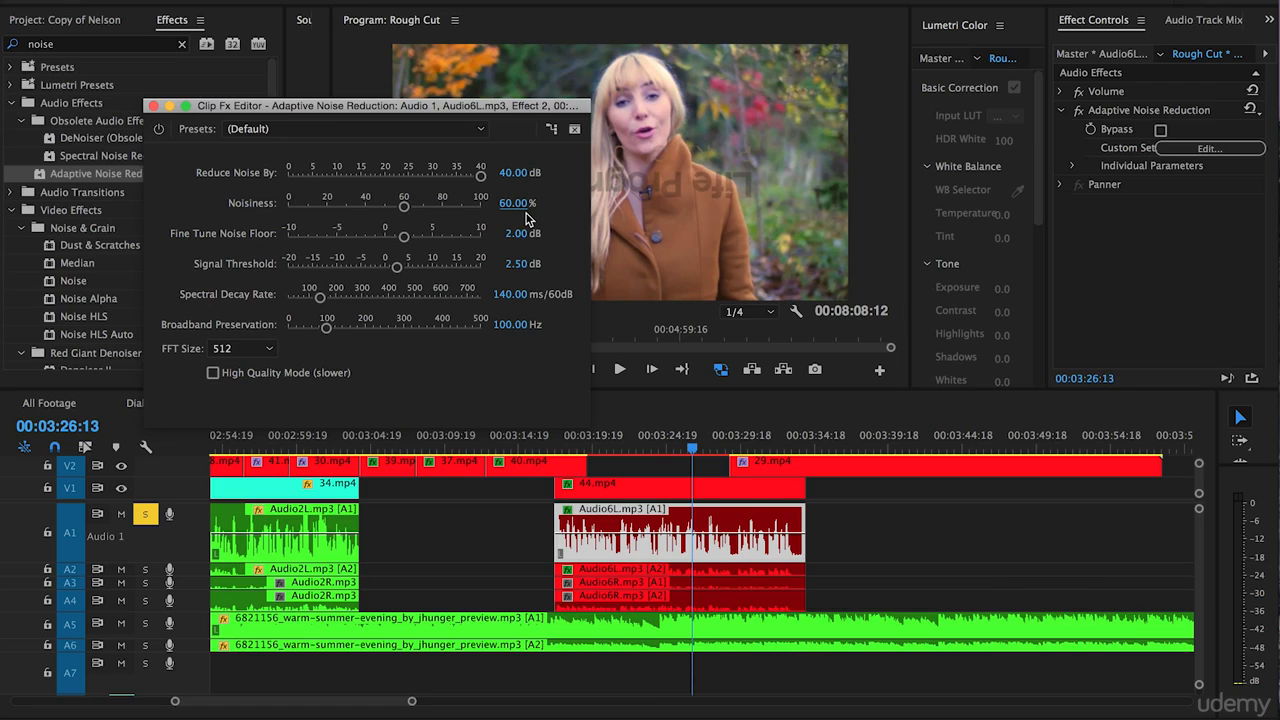
click(154, 106)
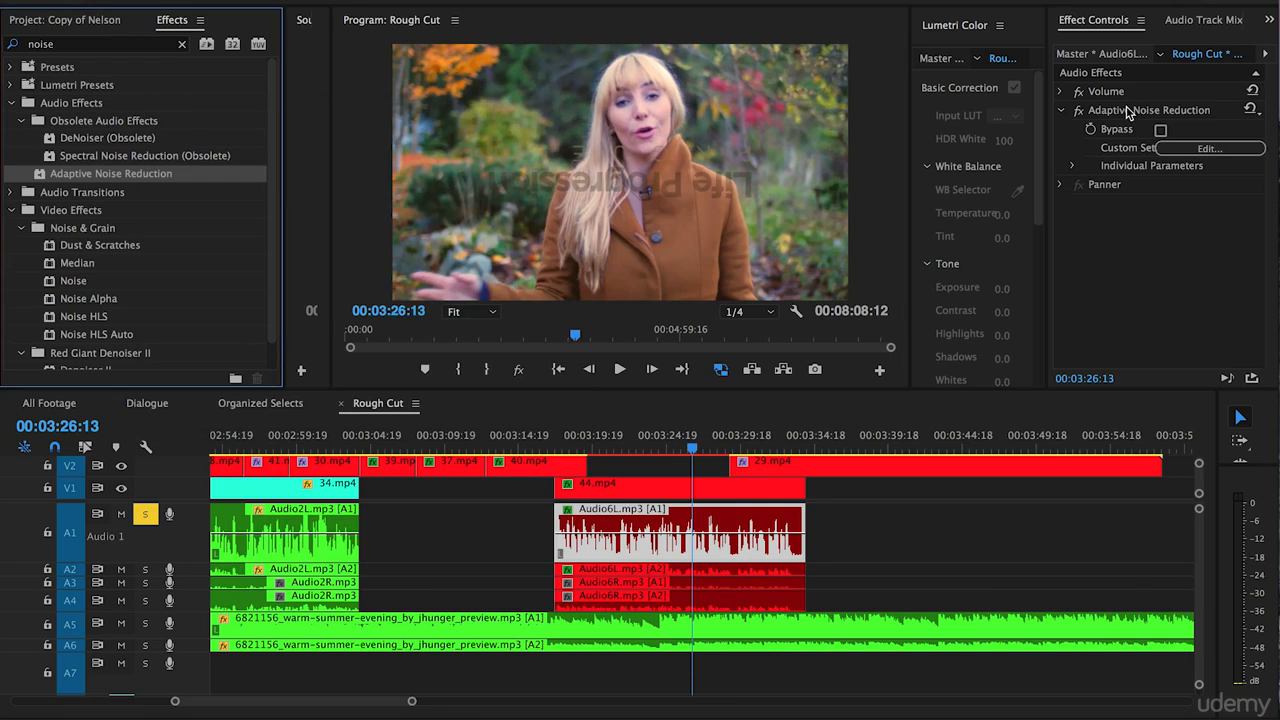
Copy the configured Adaptive Noise Reduction effect from the A1 clip to the Audio6L.mp3 clip on A2 and check its settings there.
click(1128, 111)
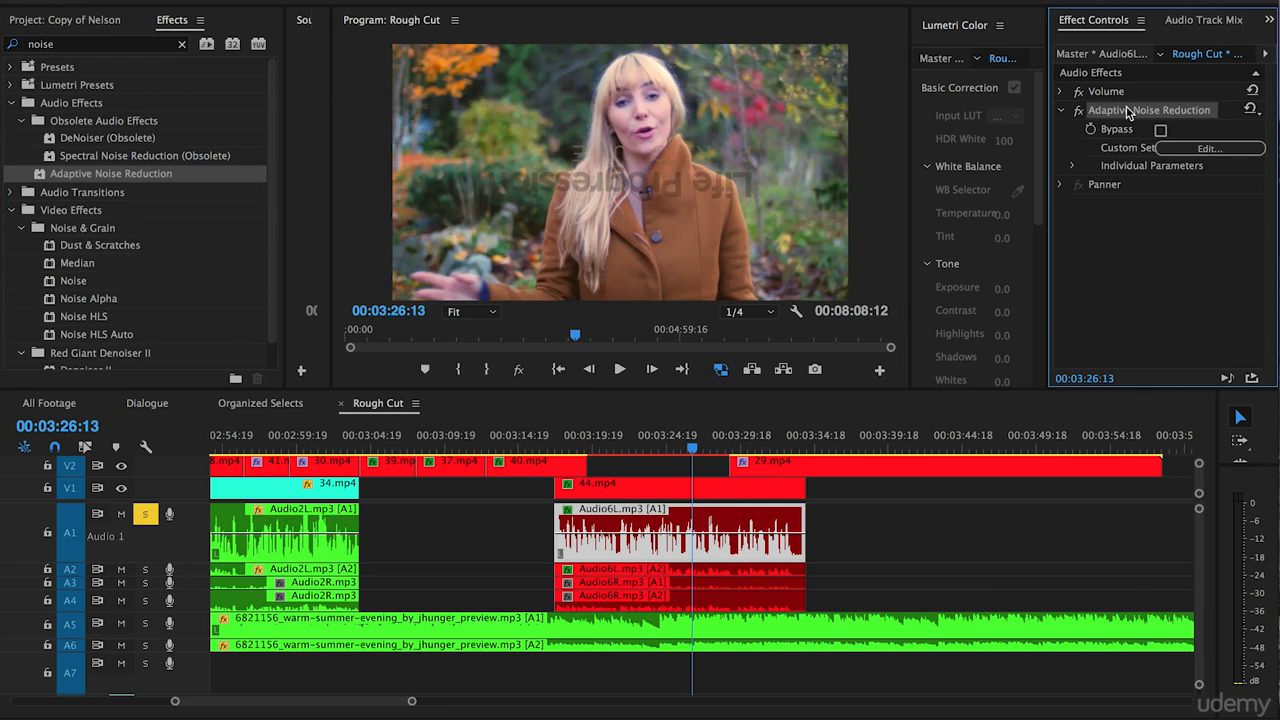
click(608, 573)
click(595, 571)
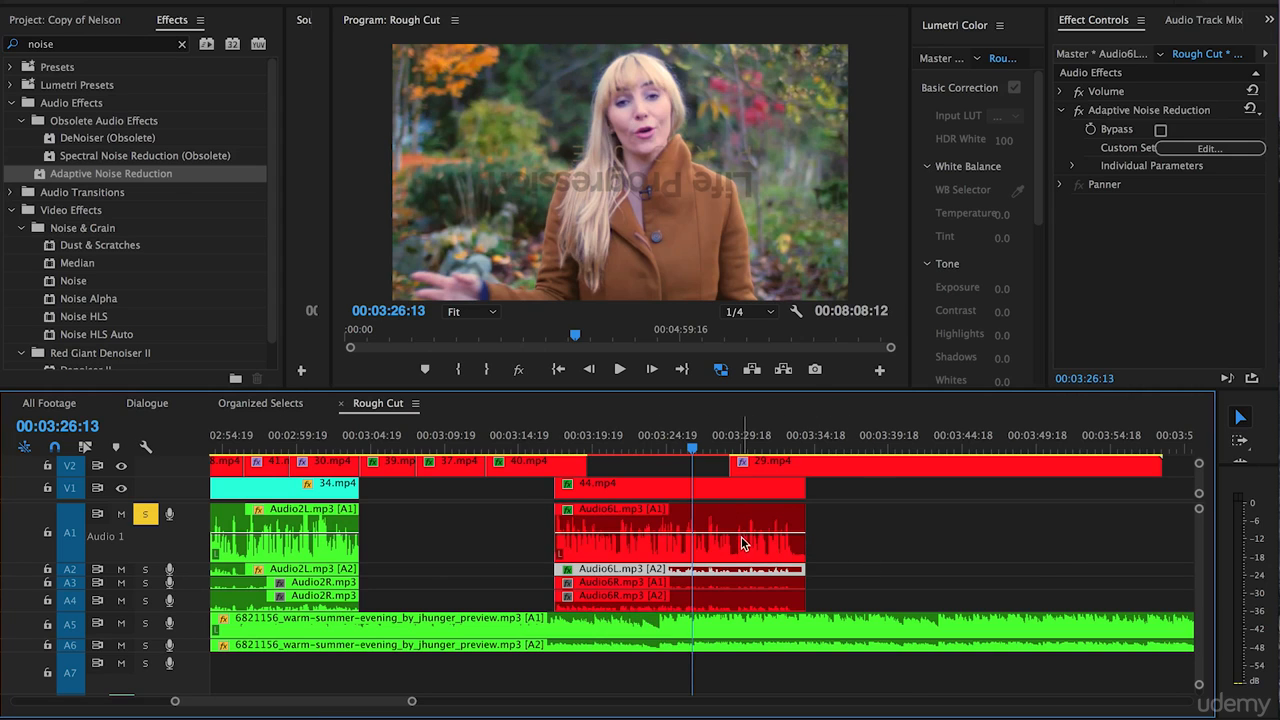
key(ctrl+z)
click(1152, 265)
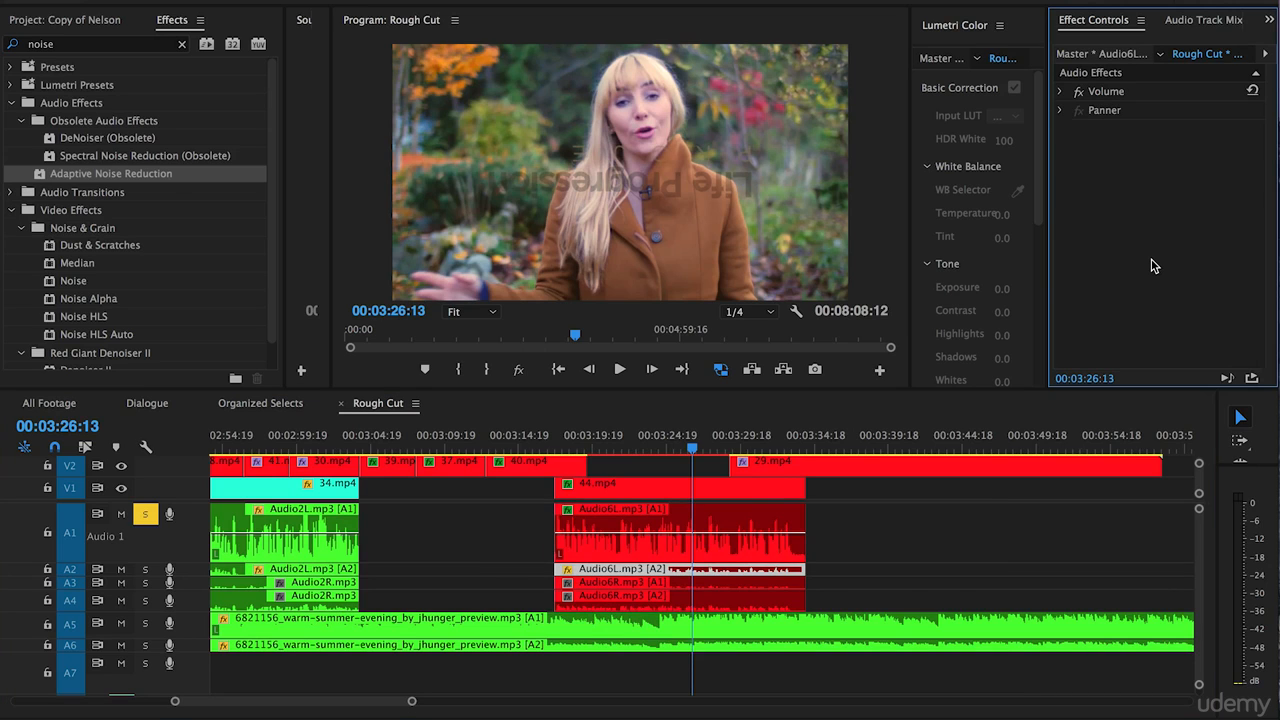
key(ctrl+shift+z)
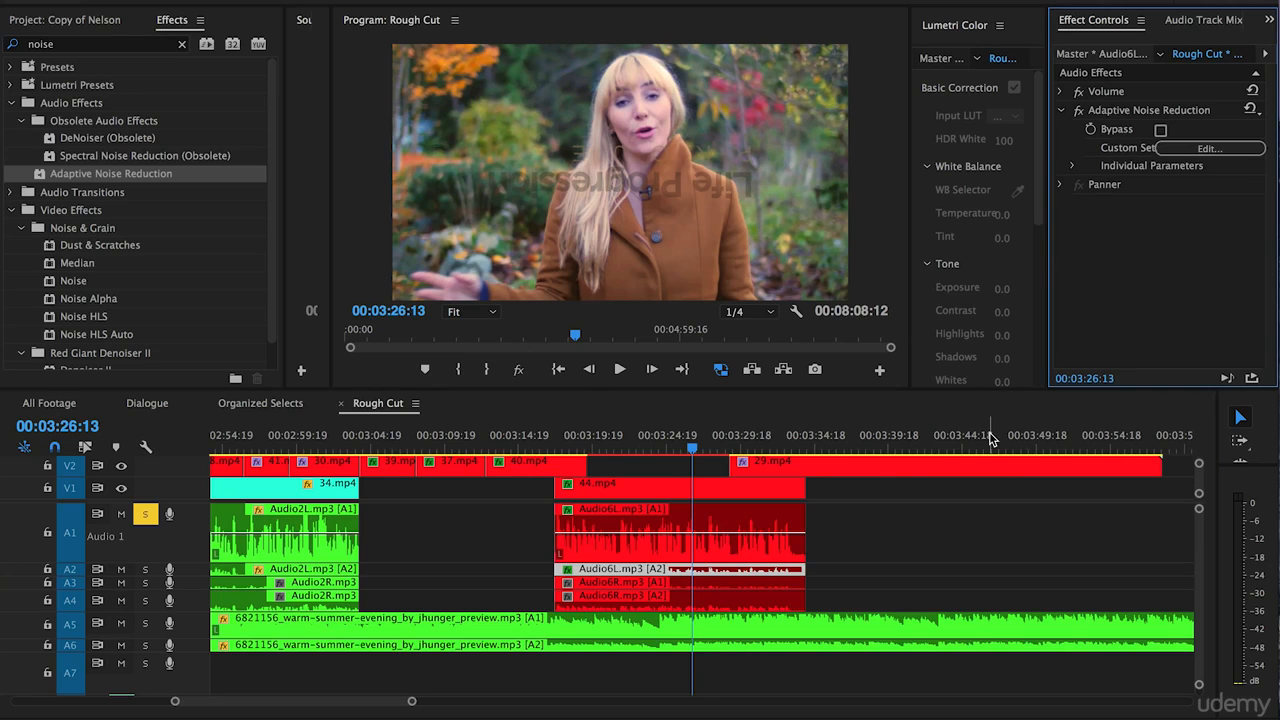
click(1212, 147)
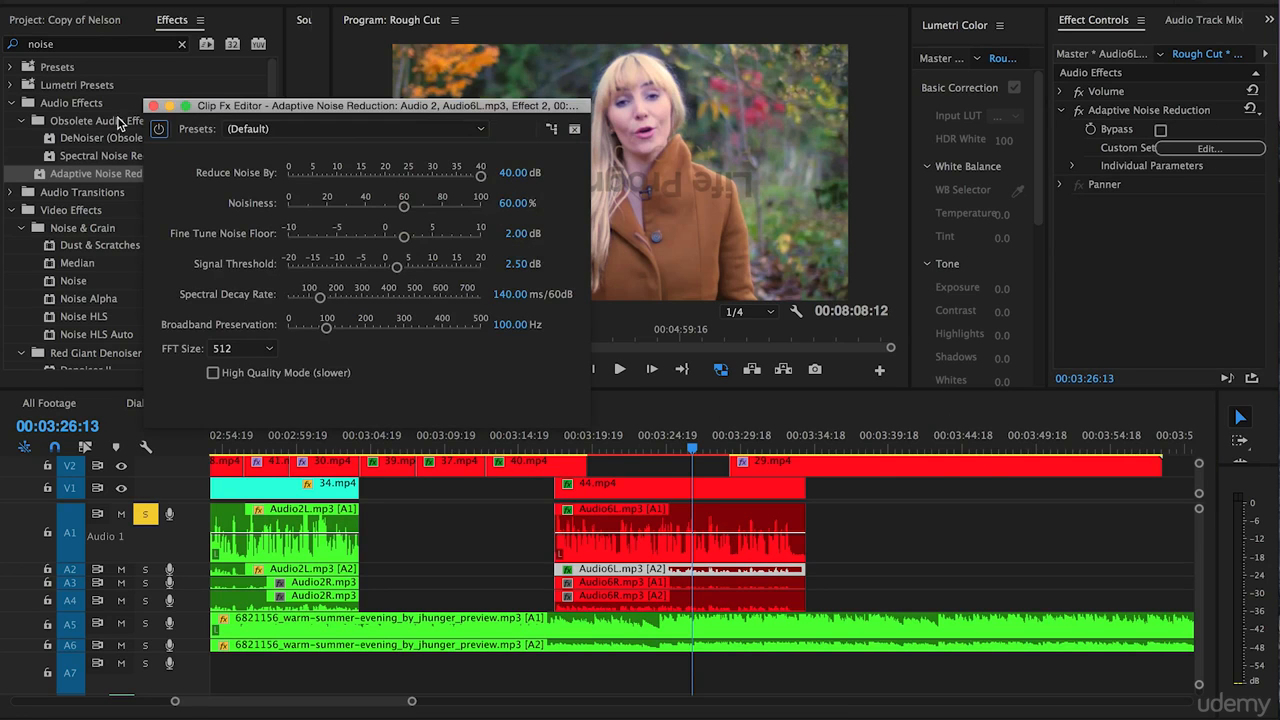
click(152, 105)
Turn off solo on track A1 and mute tracks A3 and A4.
click(500, 535)
key(minus)
key(minus)
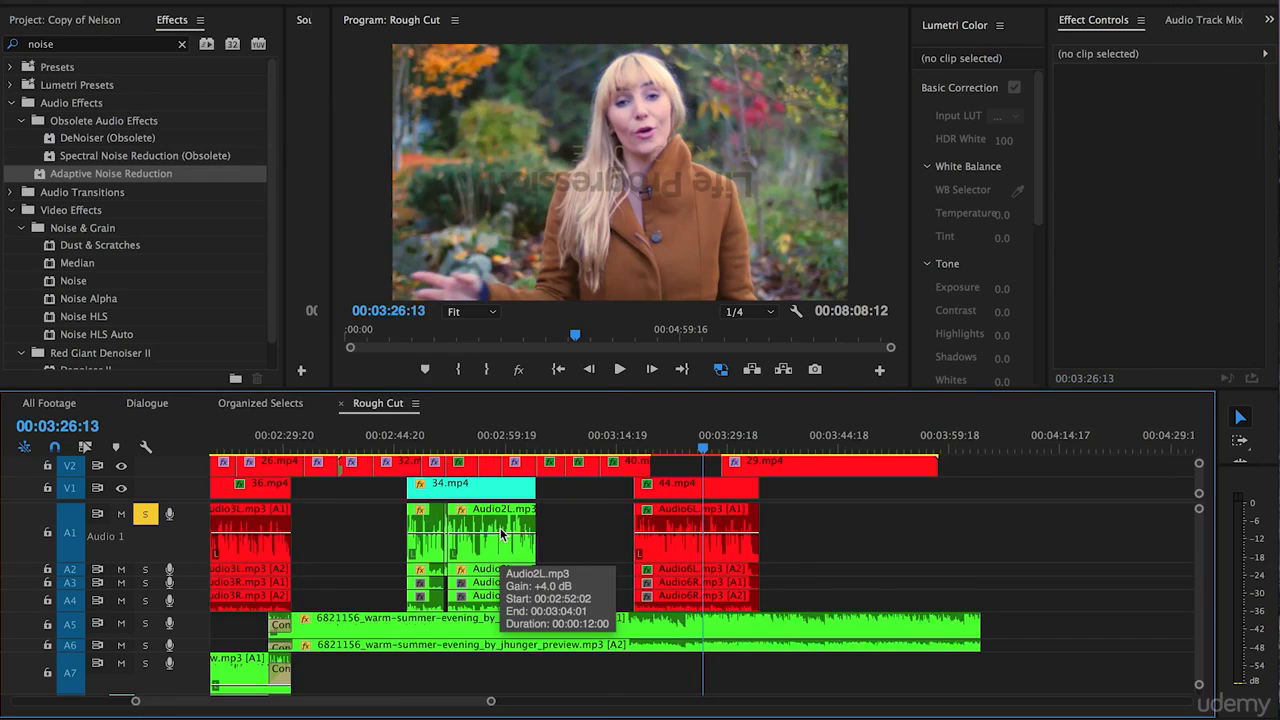
click(146, 515)
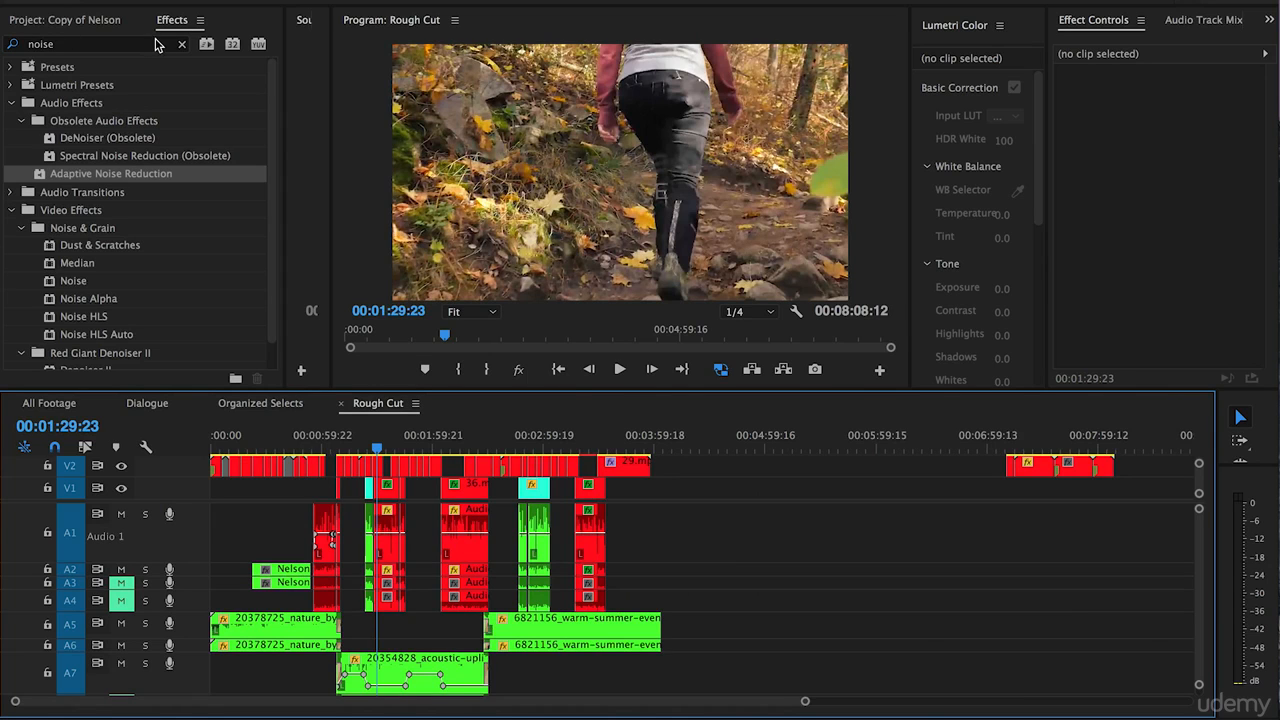
Clear the effects search and save the project.
double_click(126, 44)
key(BackSpace)
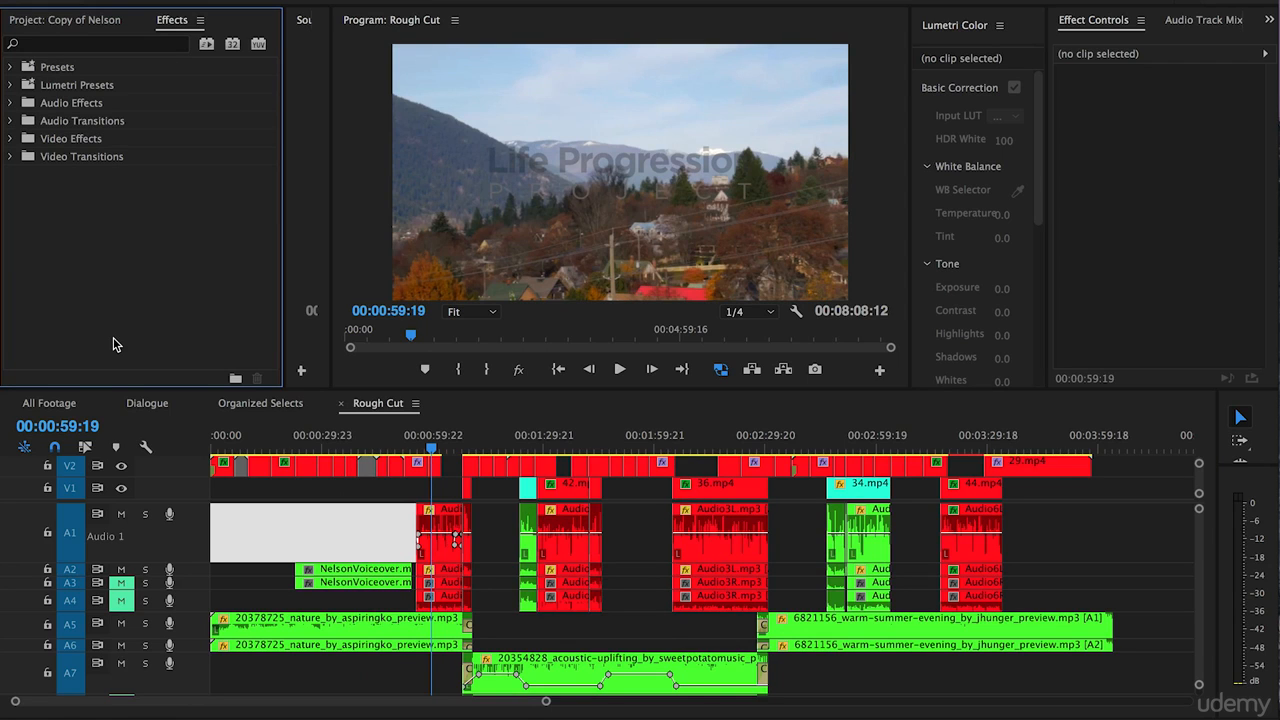
key(ctrl+s)
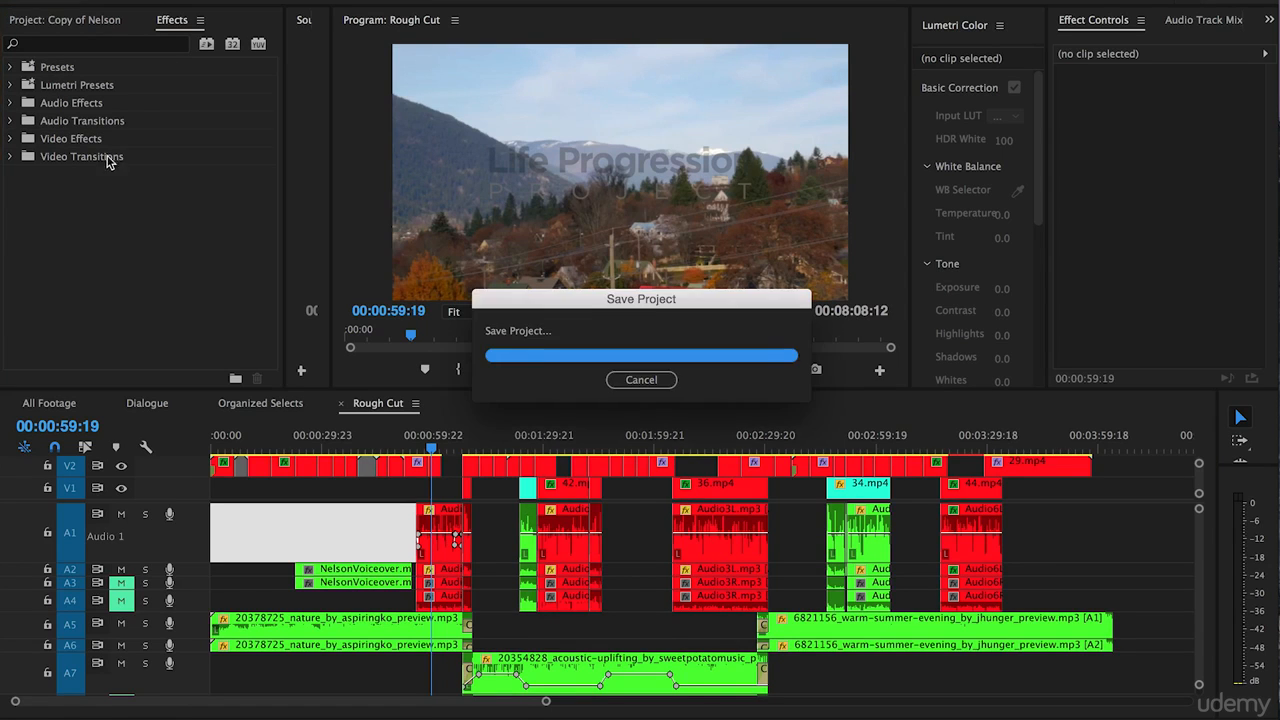
Search the effects for "dees" and apply the non-obsolete DeEsser to the first Audio1L.mp3 clip on track A1.
click(65, 45)
text(dees)
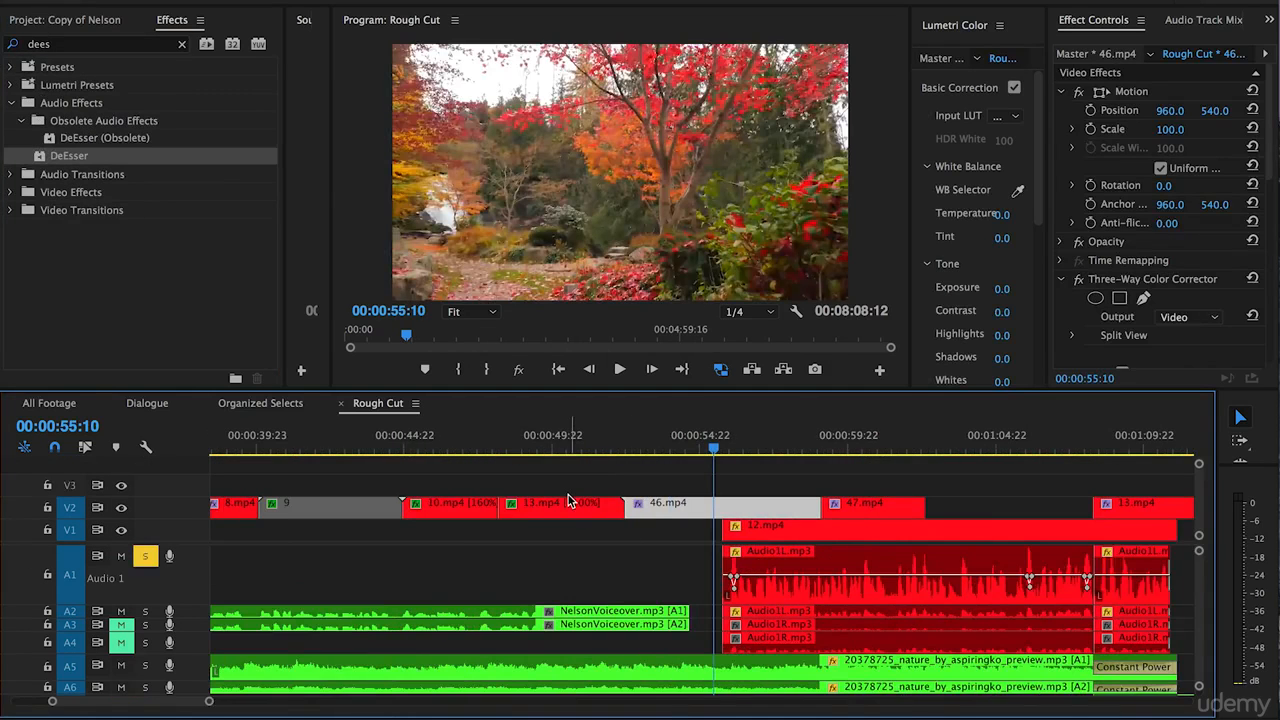
scroll(568, 500, right, 3)
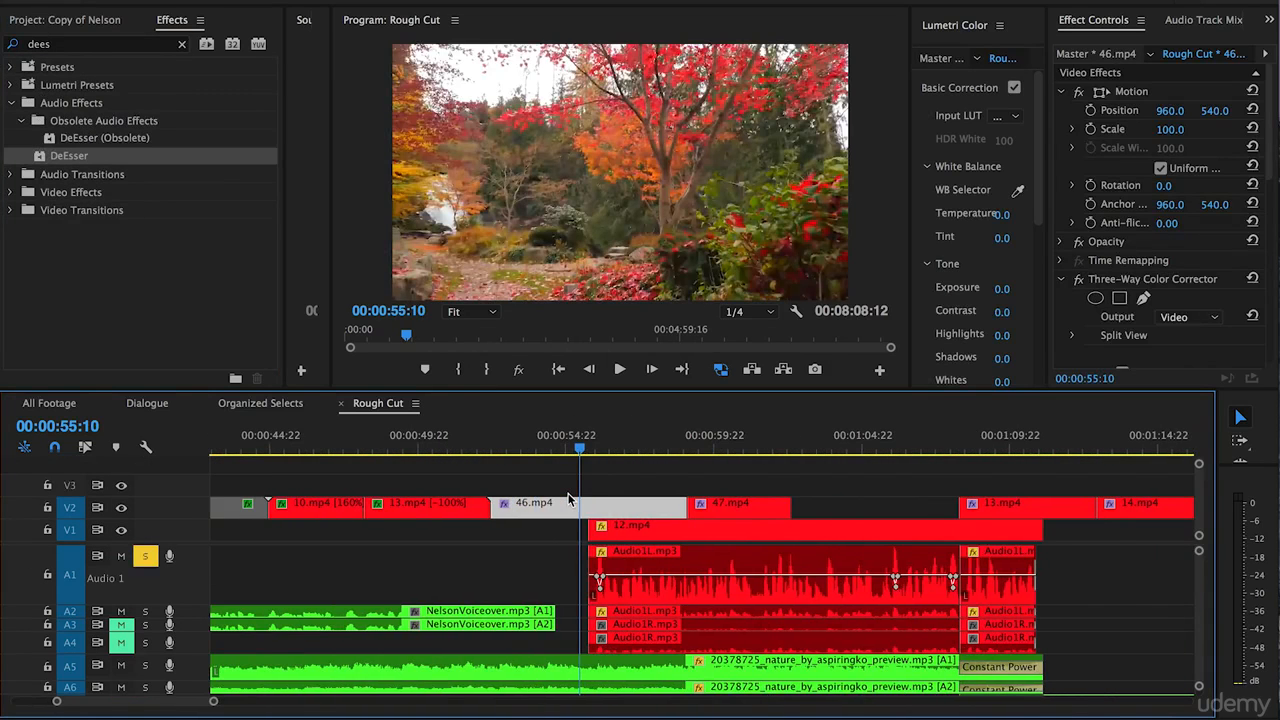
key(minus)
click(517, 489)
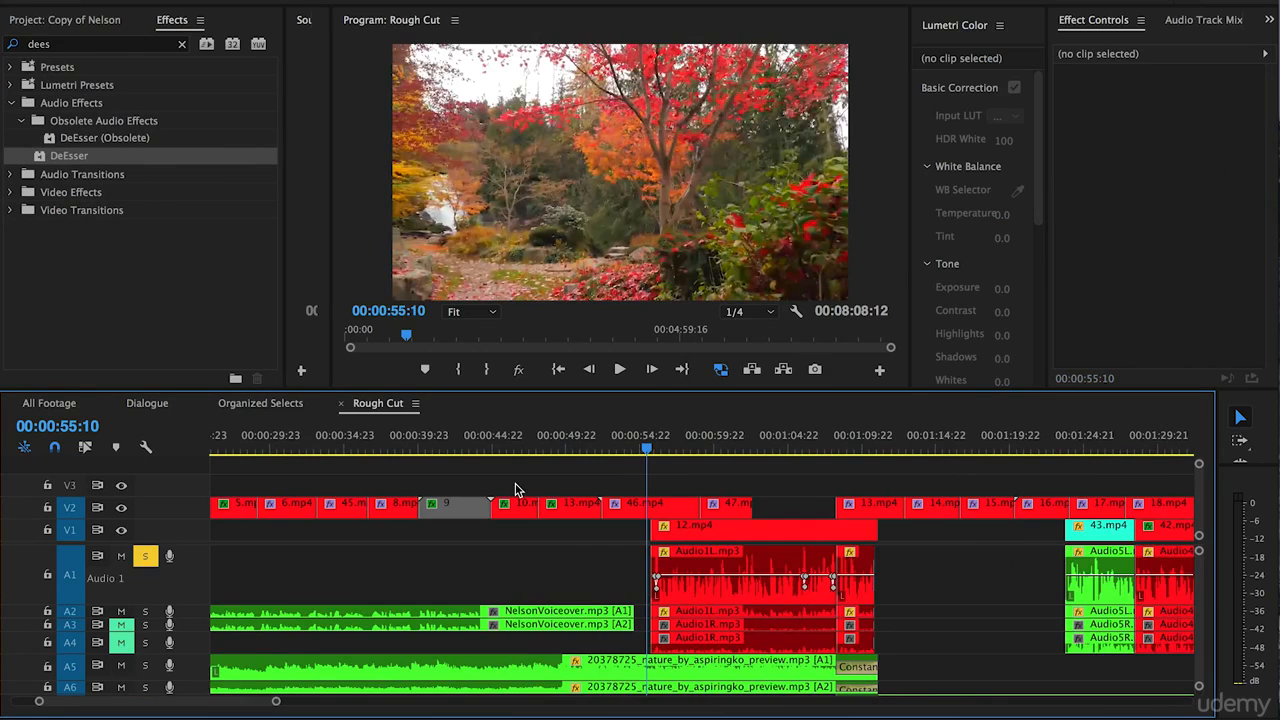
drag(60, 156, 717, 586)
scroll(533, 594, right, 2)
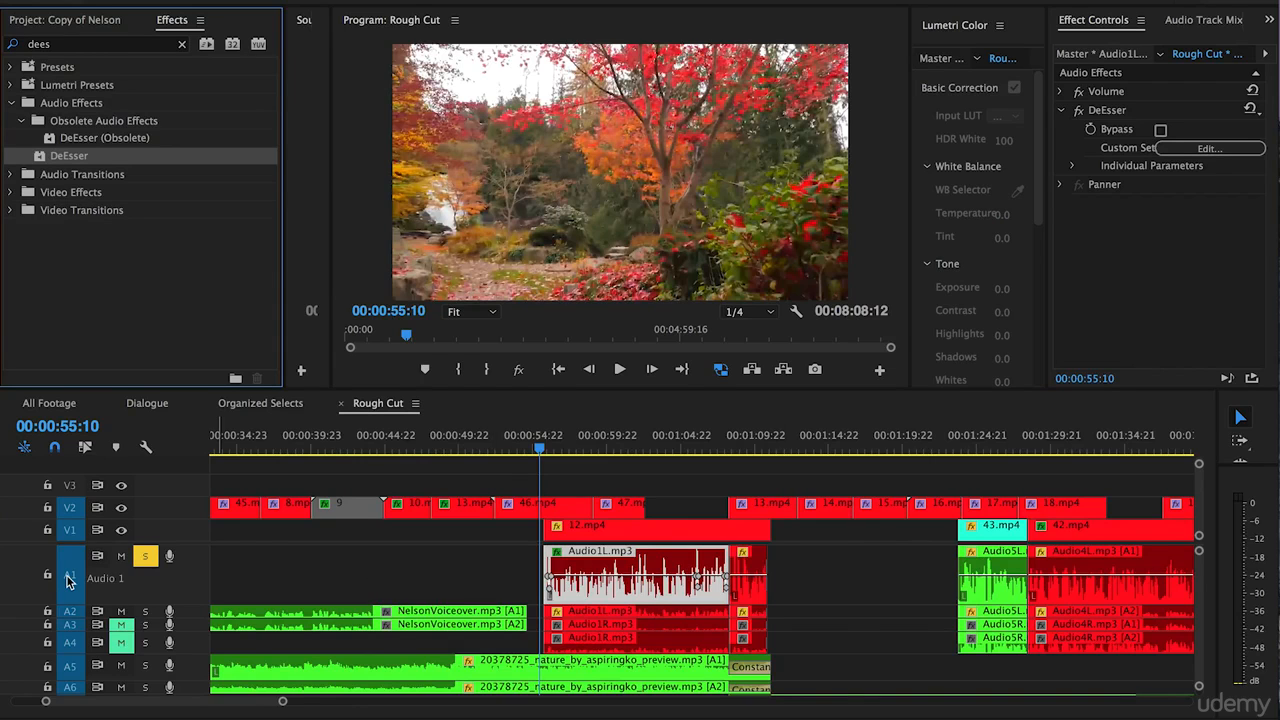
scroll(490, 562, right, 1)
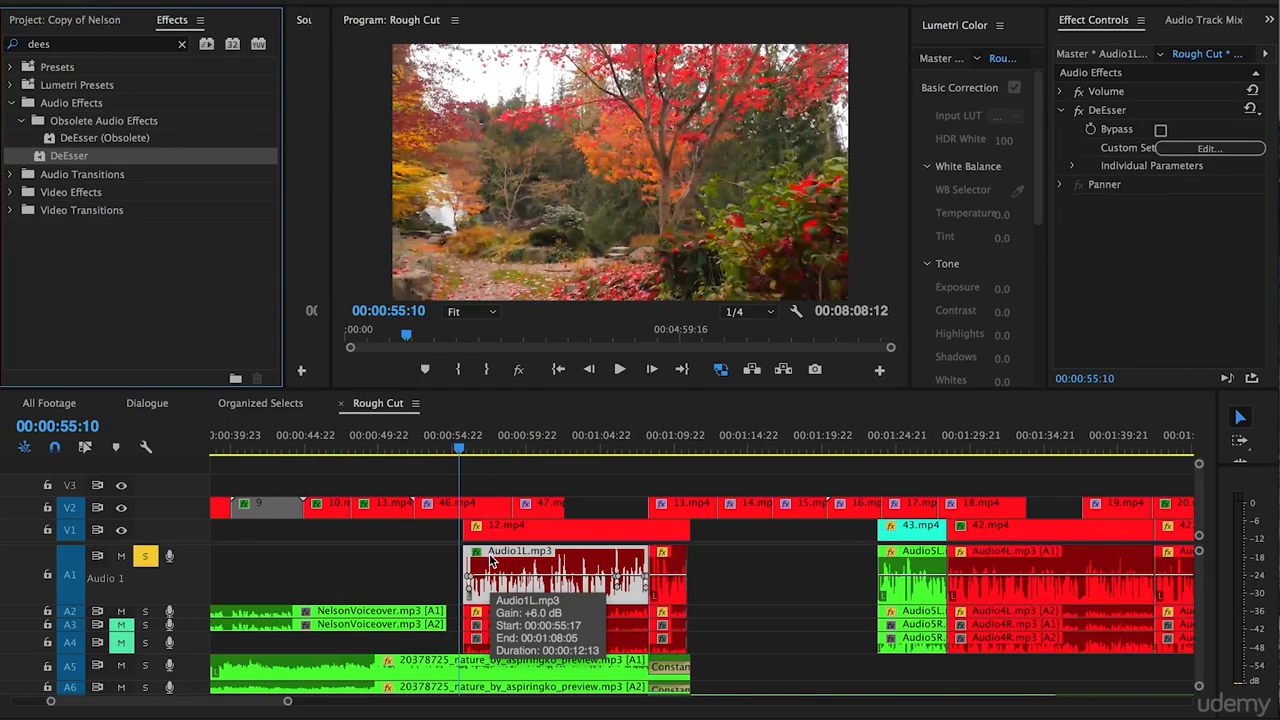
Audition the DeEsser on the first Audio1L.mp3 clip on A1 while adjusting its threshold to -80 dB and finally -39.8 dB.
key(space)
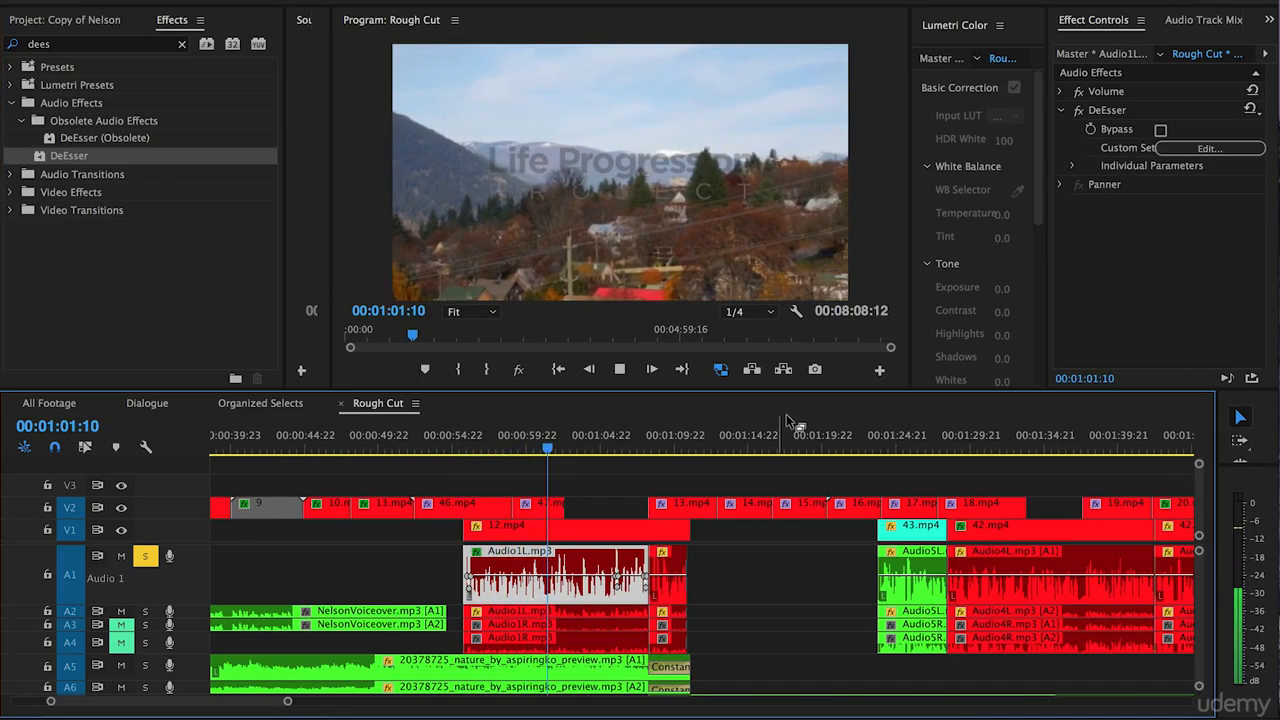
key(space)
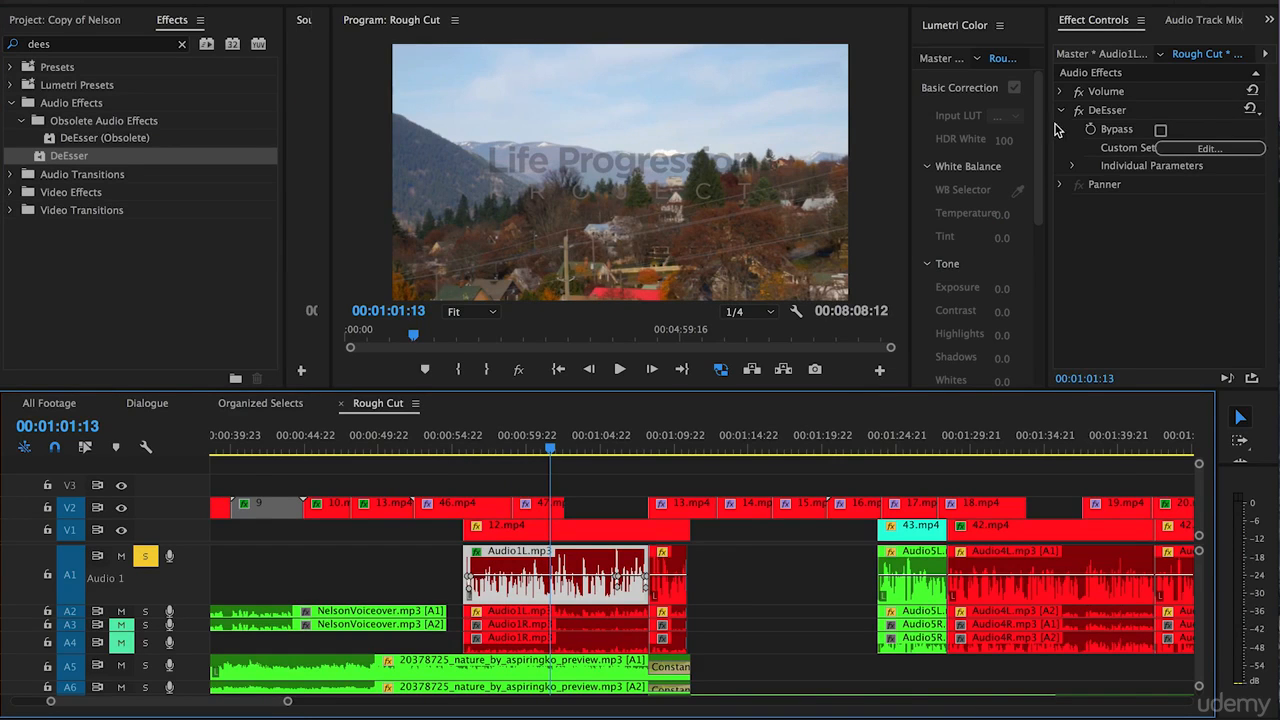
click(1200, 150)
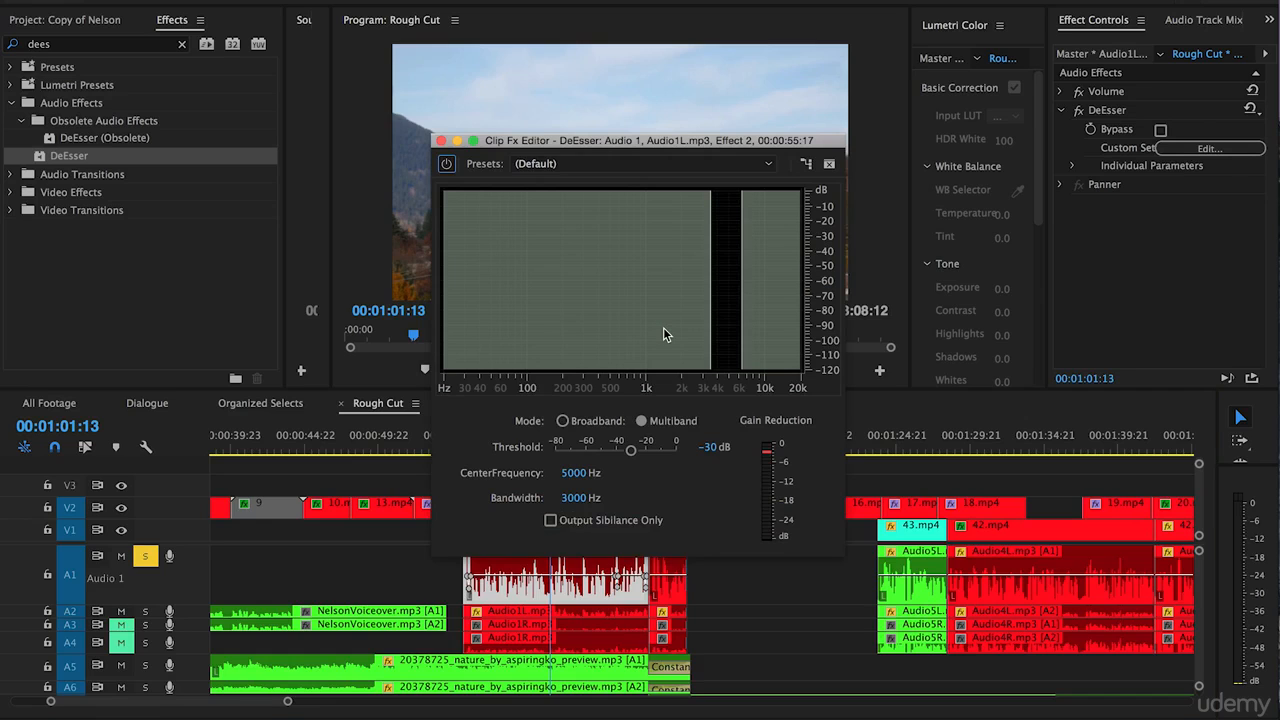
key(space)
drag(630, 450, 551, 451)
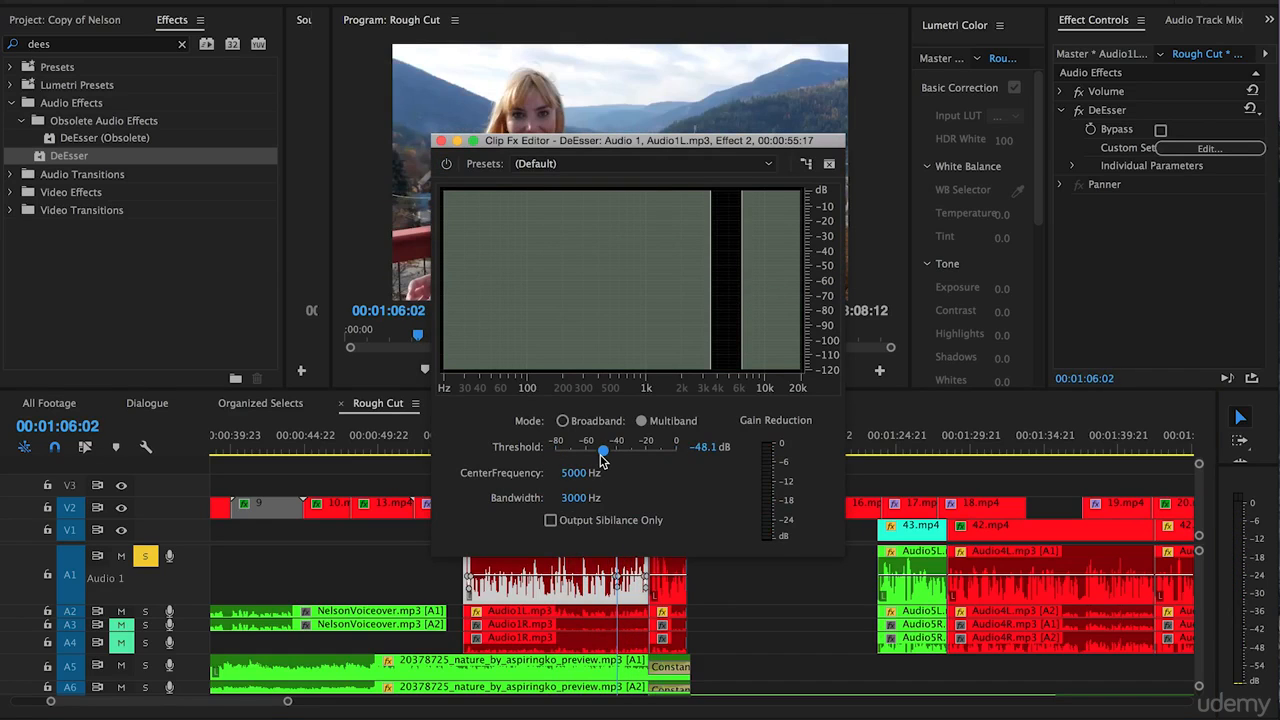
drag(601, 458, 614, 461)
Close the DeEsser editor and remove the effect from the first Audio1L.mp3 clip on A1.
click(442, 141)
click(1110, 112)
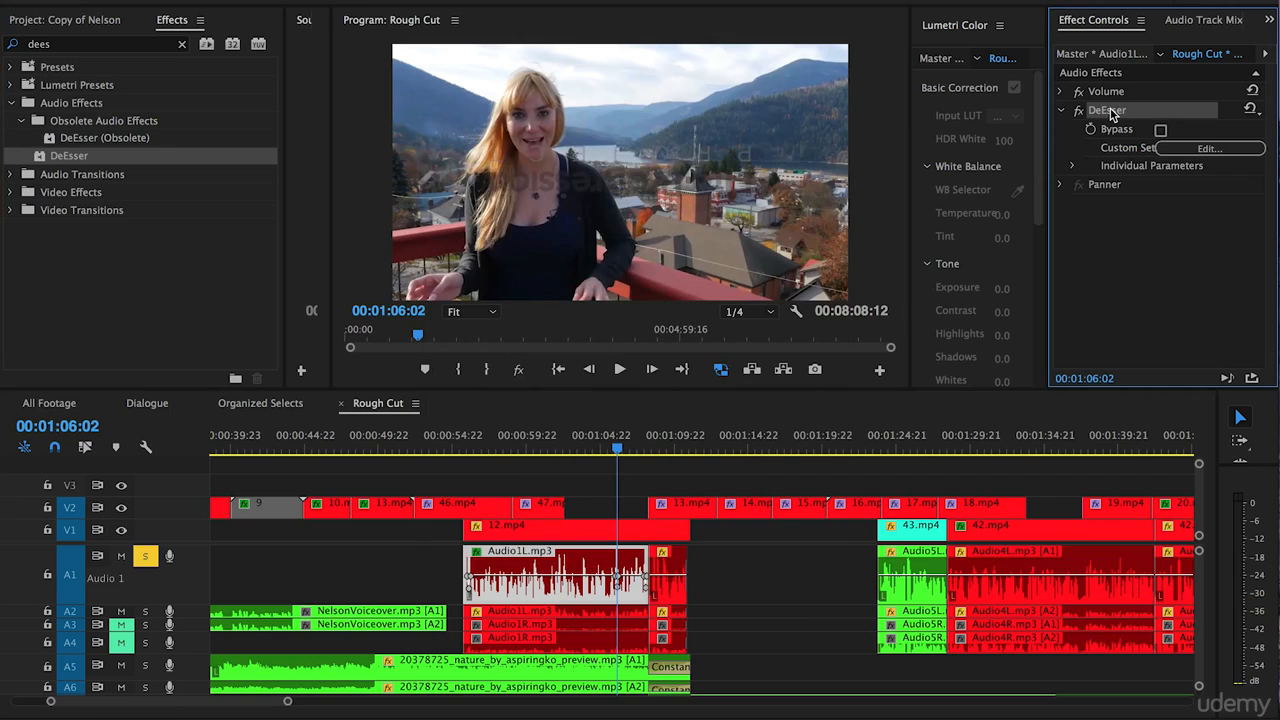
key(Delete)
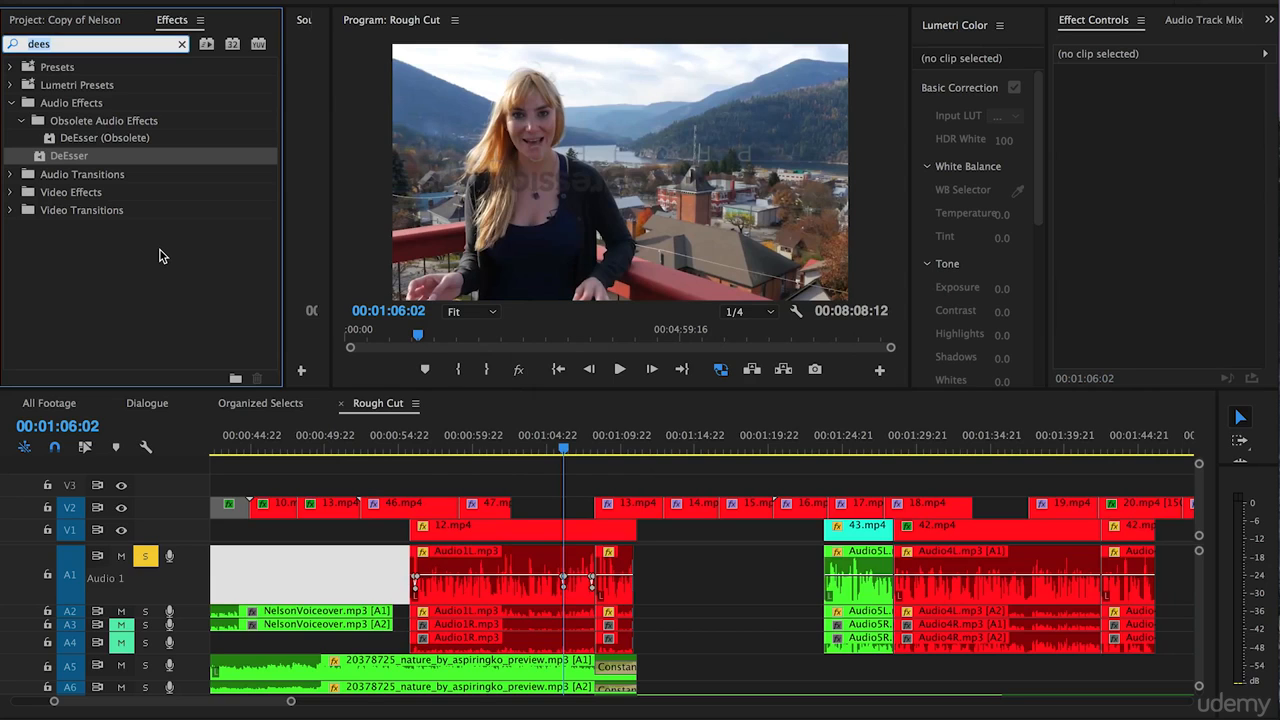
Search the effects for "dehumm", apply the non-obsolete DeHummer to the first Audio1L.mp3 clip on A1, and open its custom setup.
text(dehumm)
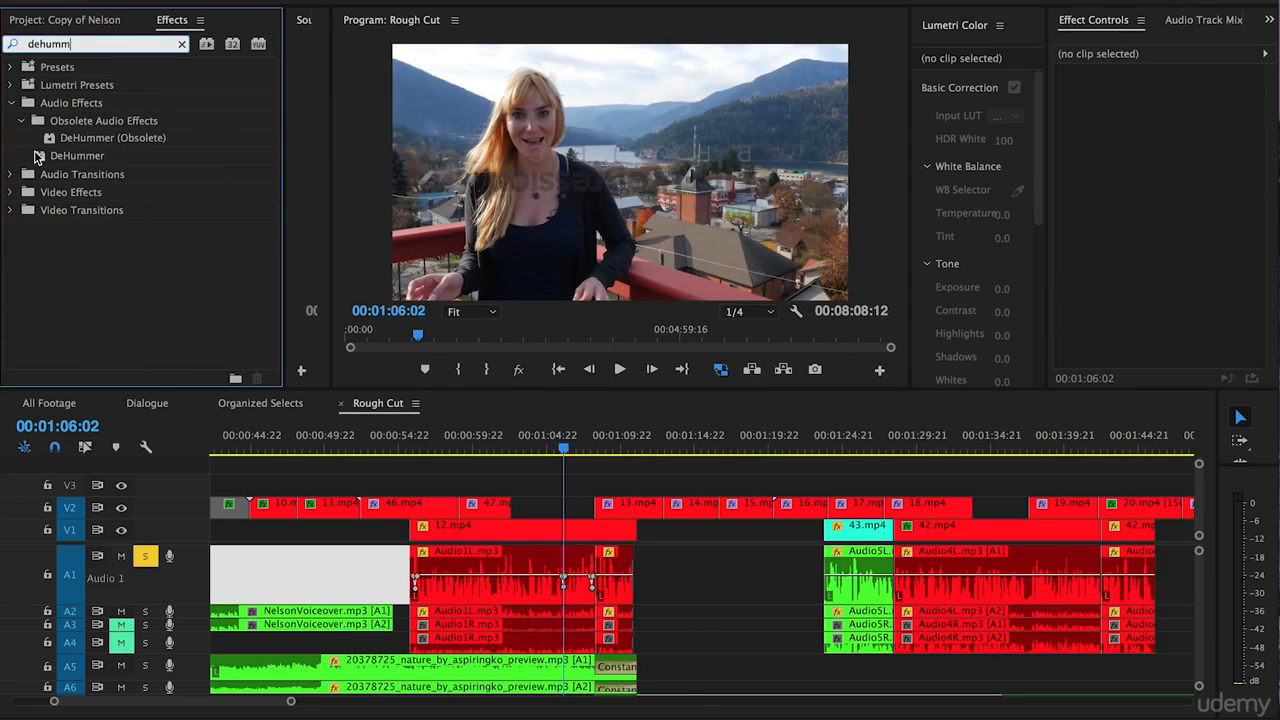
drag(42, 157, 472, 574)
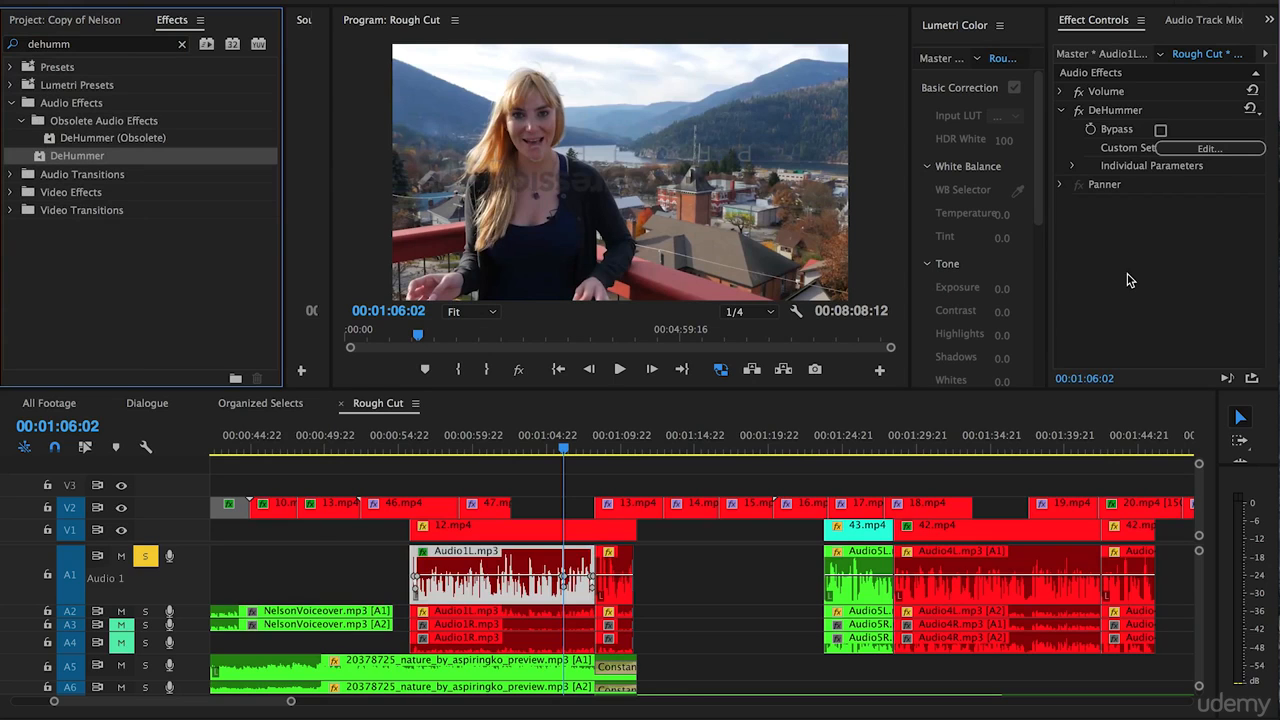
click(1205, 148)
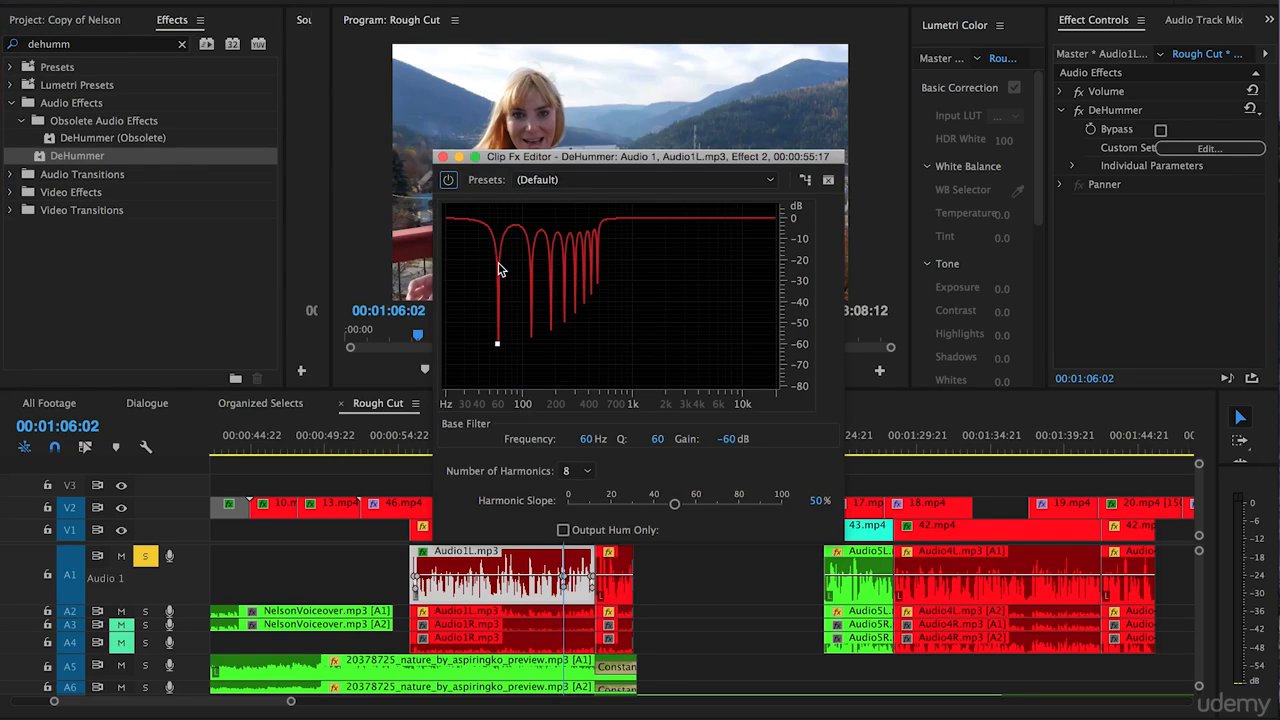
Audition the DeHummer while repositioning its base filter, ending at 656.5 Hz with a gain of -34.1 dB.
key(space)
mouse_move(497, 348)
mouse_down()
mouse_move(765, 331)
mouse_move(440, 352)
mouse_move(737, 357)
mouse_move(482, 357)
mouse_up()
key(space)
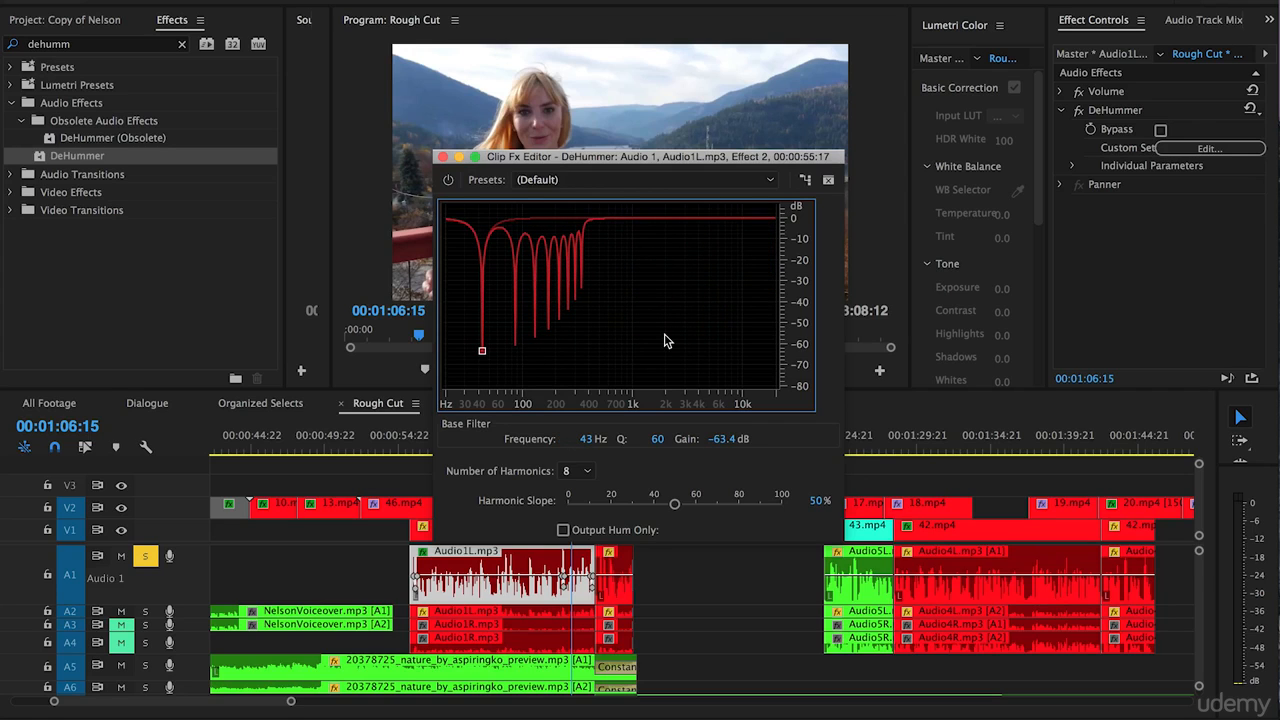
drag(482, 351, 625, 400)
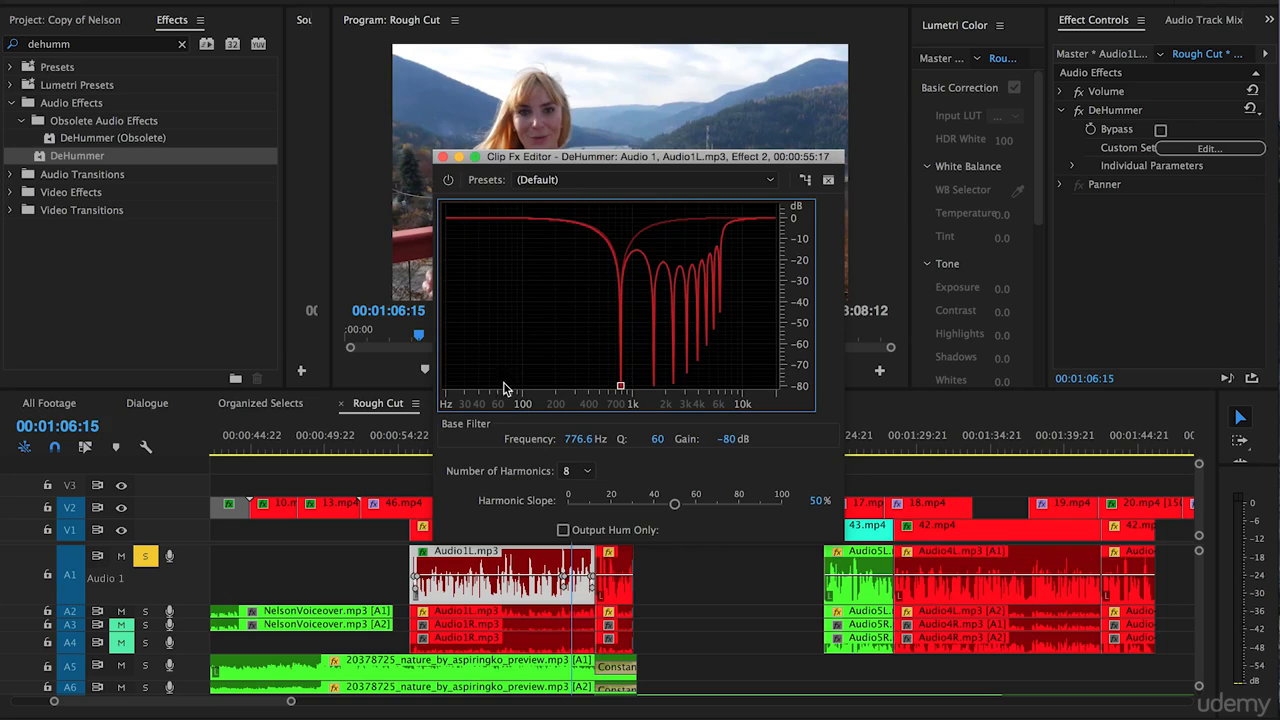
key(space)
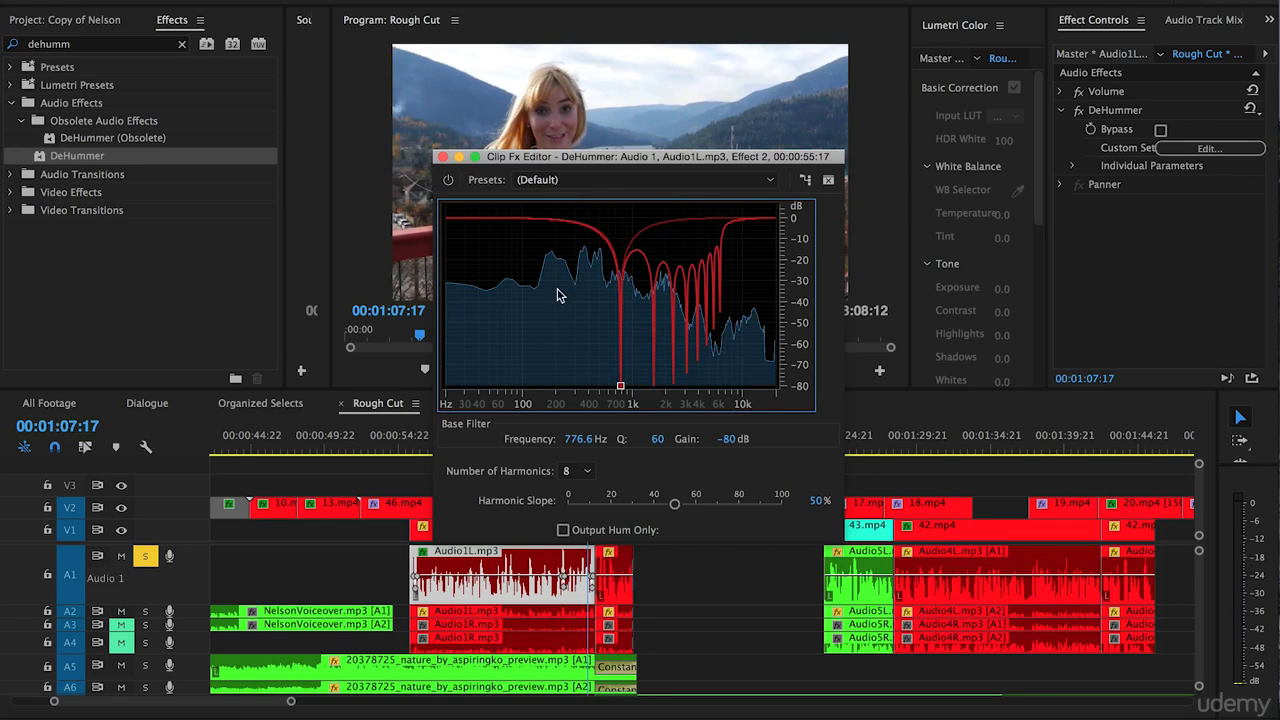
drag(620, 386, 612, 289)
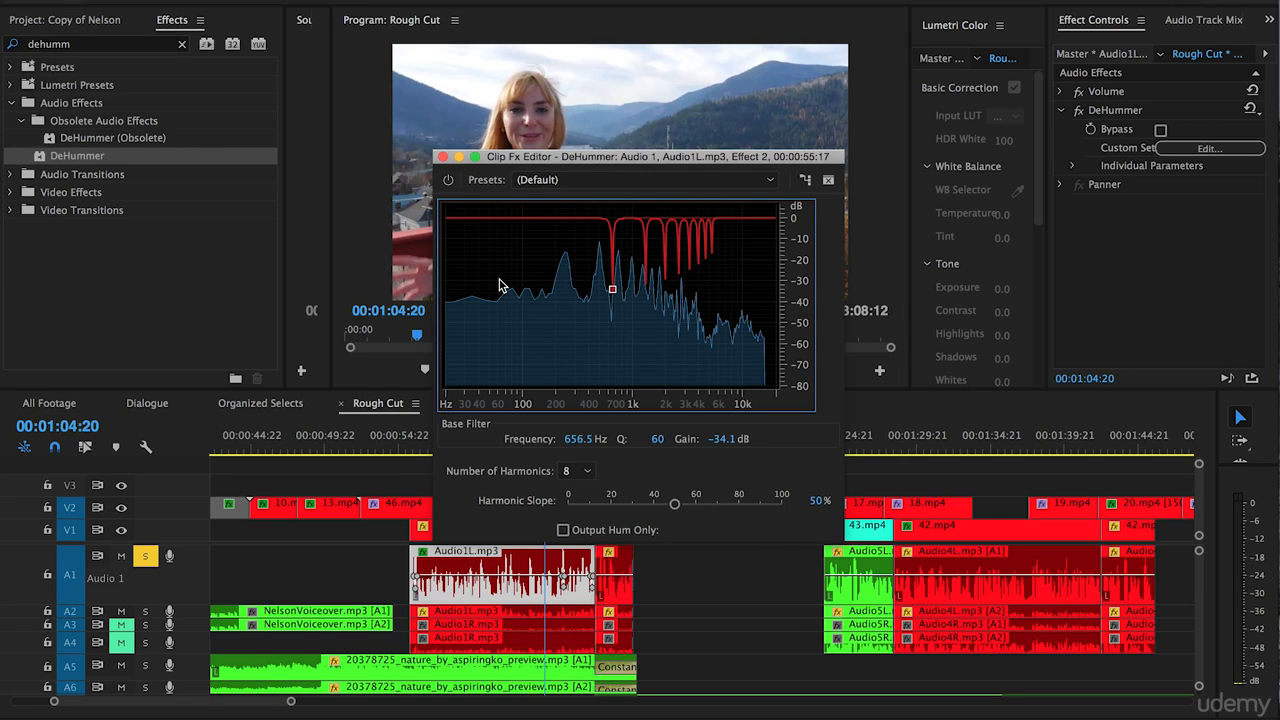
Close the DeHummer editor and remove the effect from the clip.
click(443, 160)
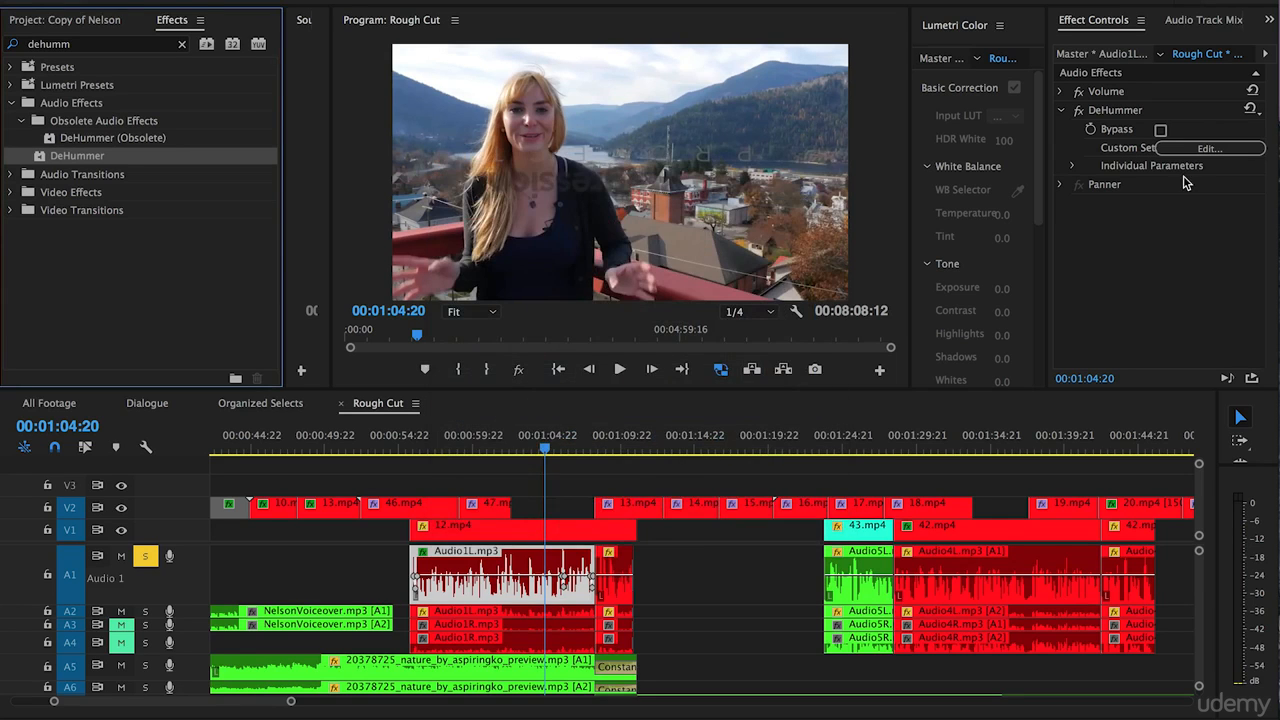
click(1108, 111)
key(Delete)
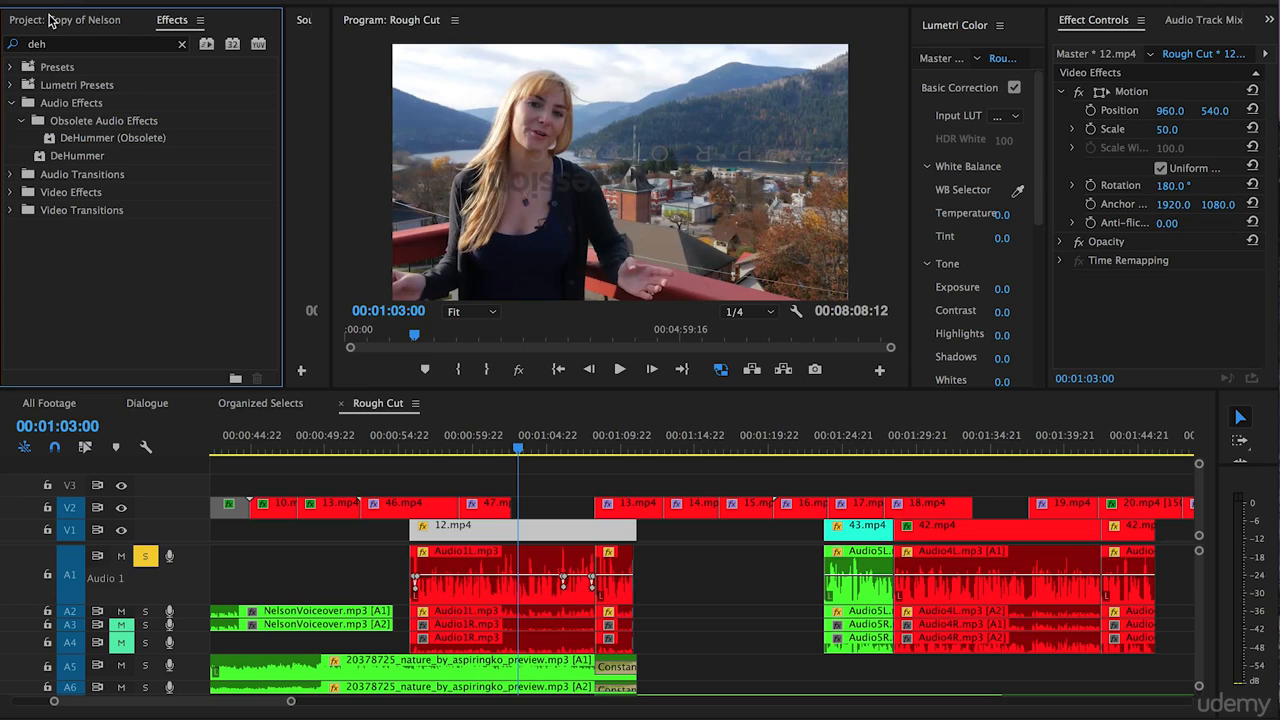
Find the Automatic Click Remover by searching "click", apply it to the first Audio1L.mp3 clip on A1, and set its threshold to 21.77.
click(63, 43)
text(click)
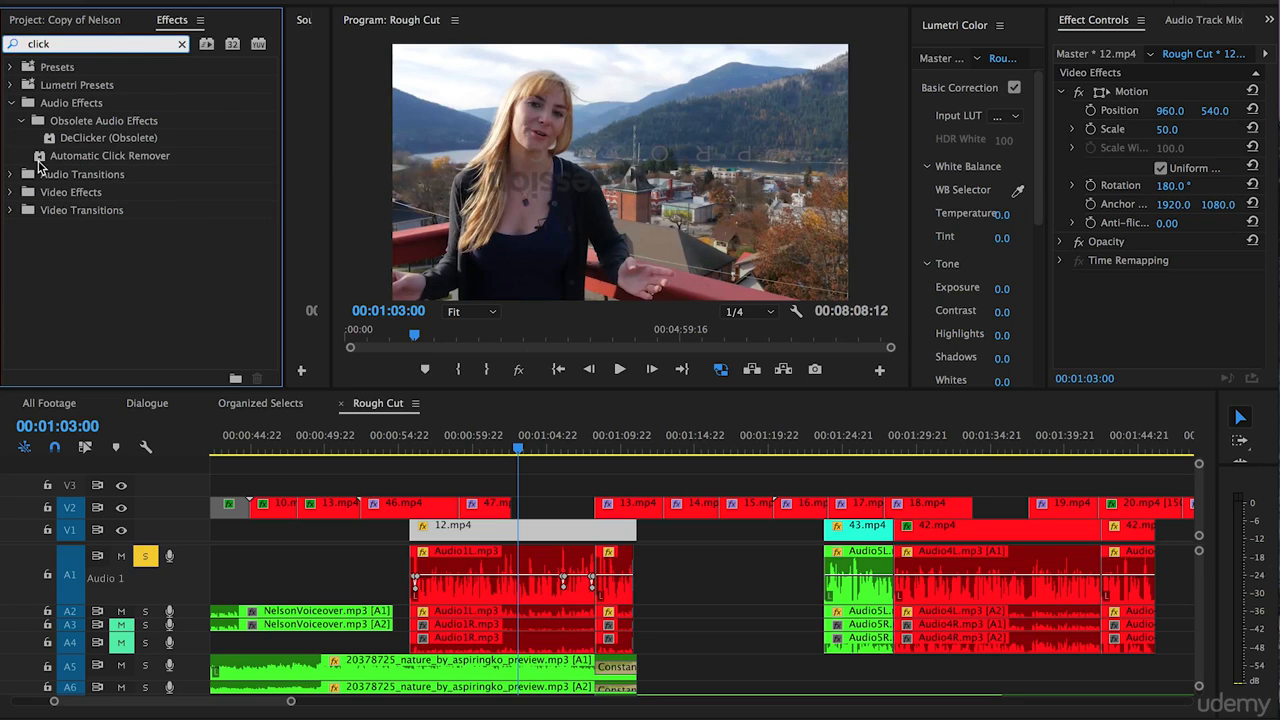
drag(42, 158, 485, 566)
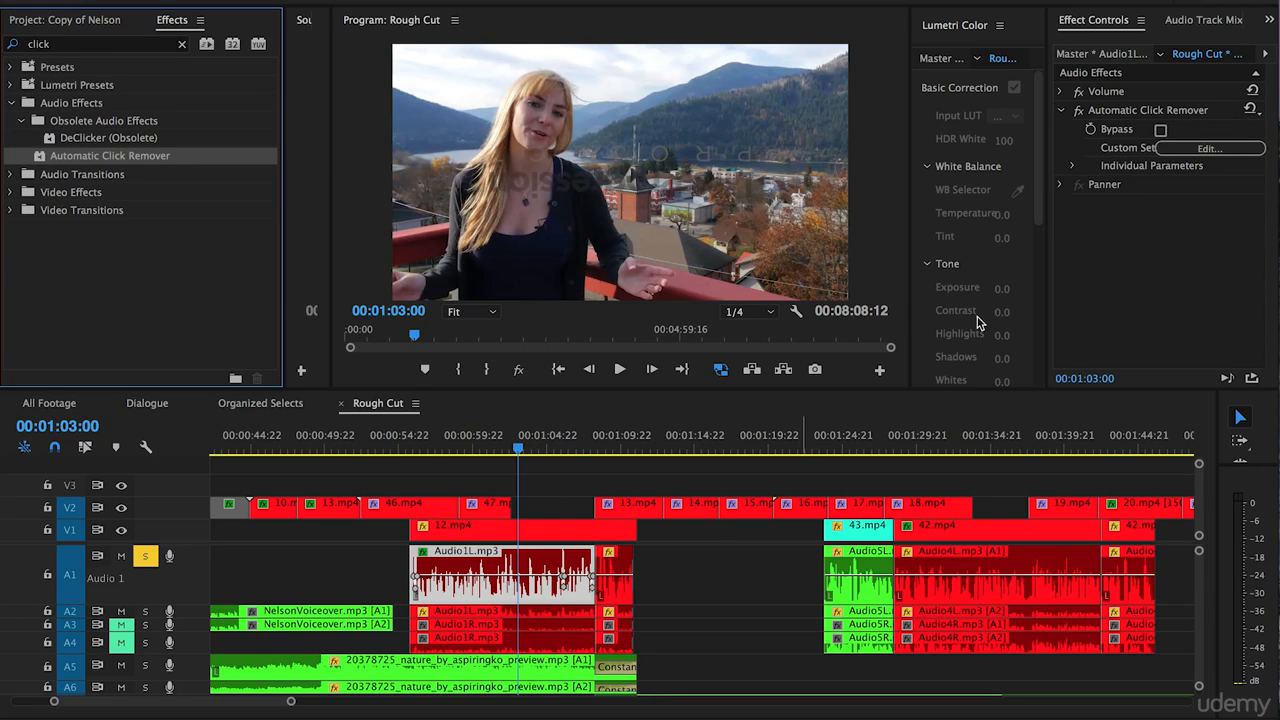
click(1192, 152)
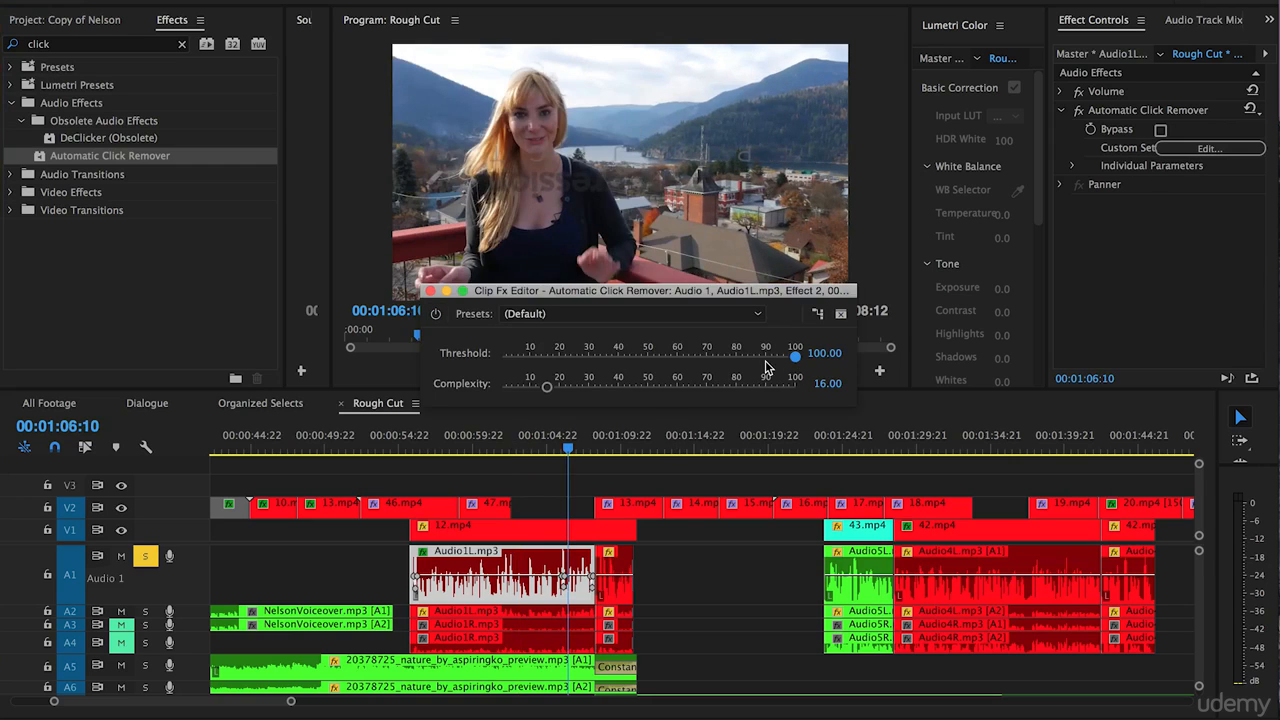
drag(793, 356, 563, 356)
Close the Automatic Click Remover editor, remove the effect from the clip, and clear the clip selection.
click(430, 292)
click(1120, 110)
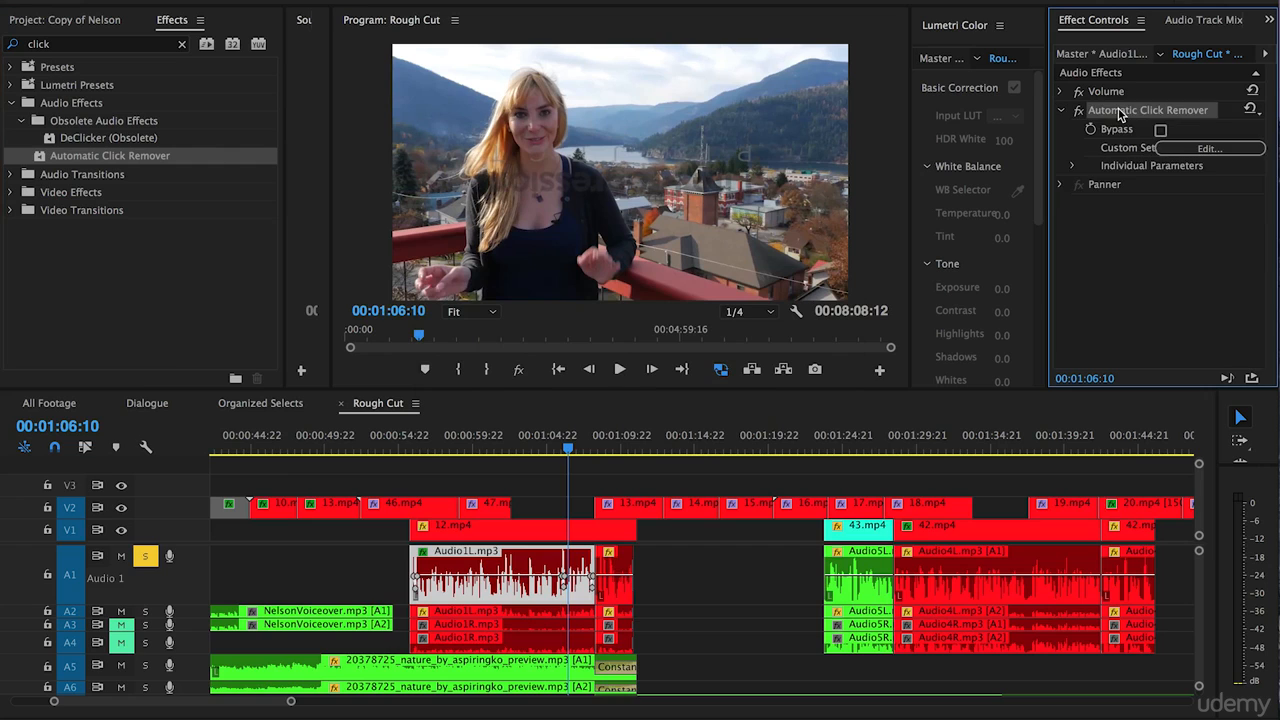
key(Delete)
click(738, 570)
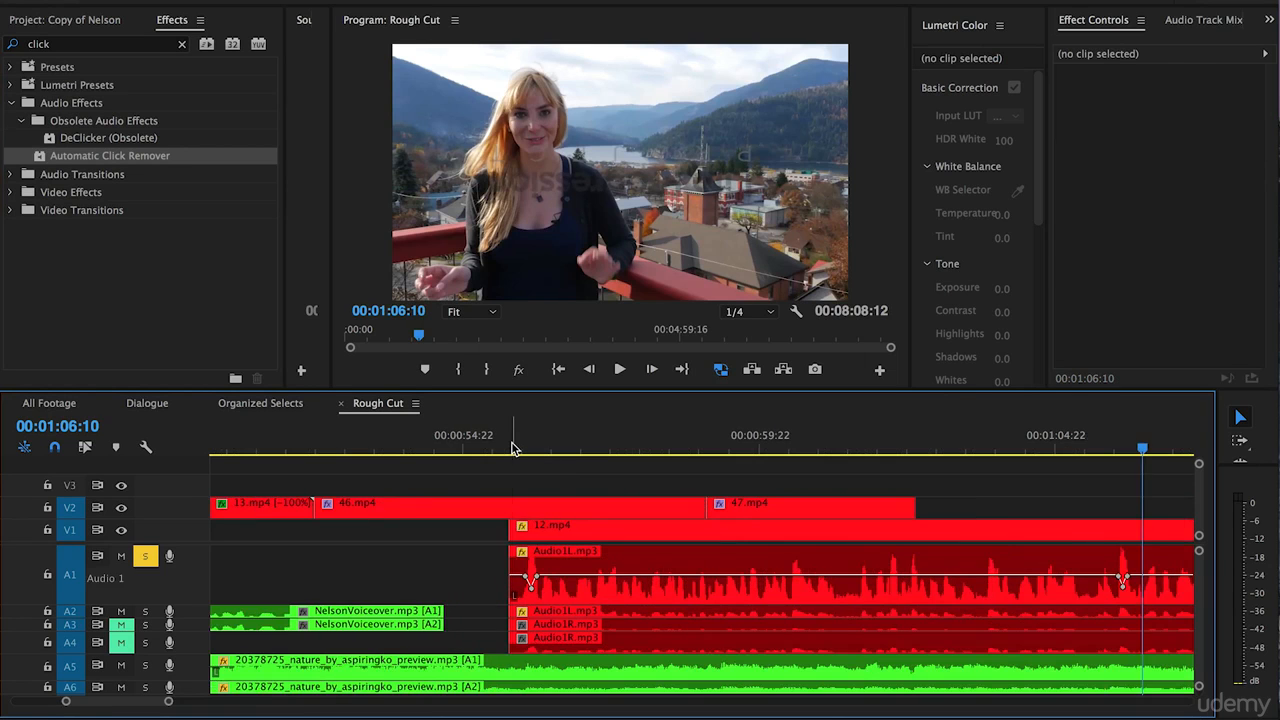
Examine the cut between the two Audio1L.mp3 clips on A1 up close and play across it to listen for a click.
click(512, 445)
key(=)
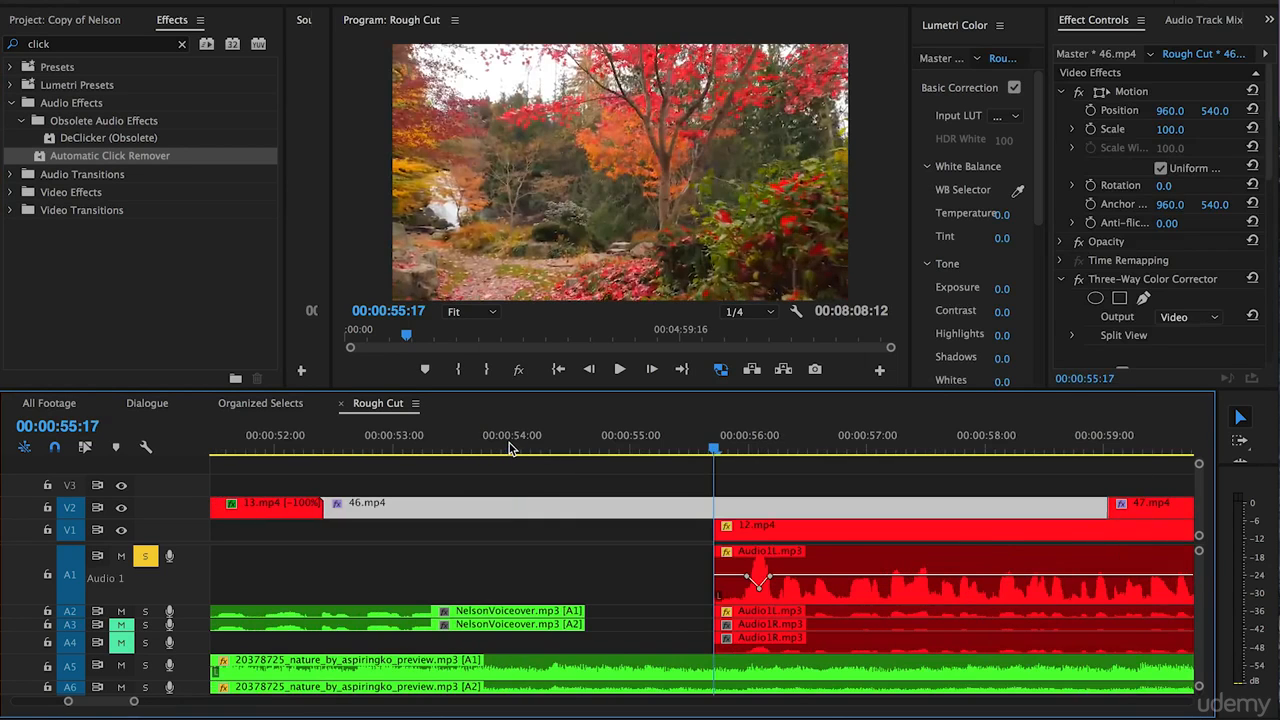
key(minus)
key(minus)
key(minus)
key(minus)
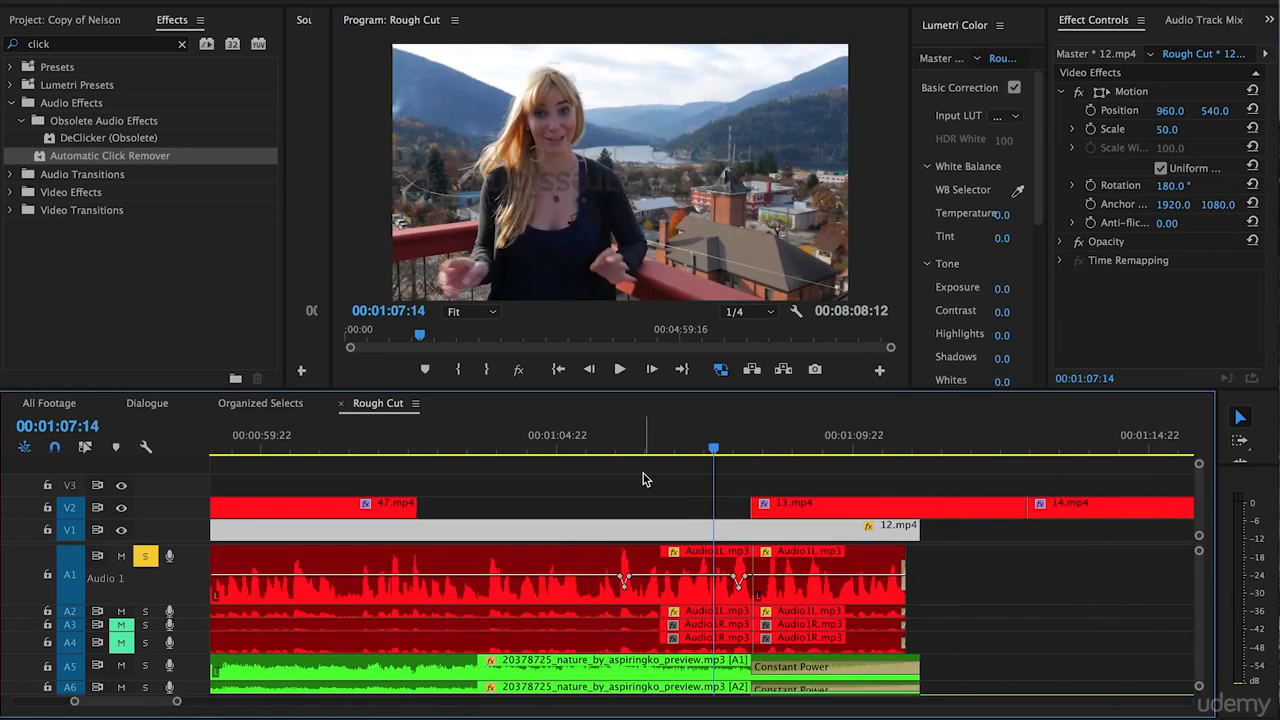
scroll(603, 512, down, 2)
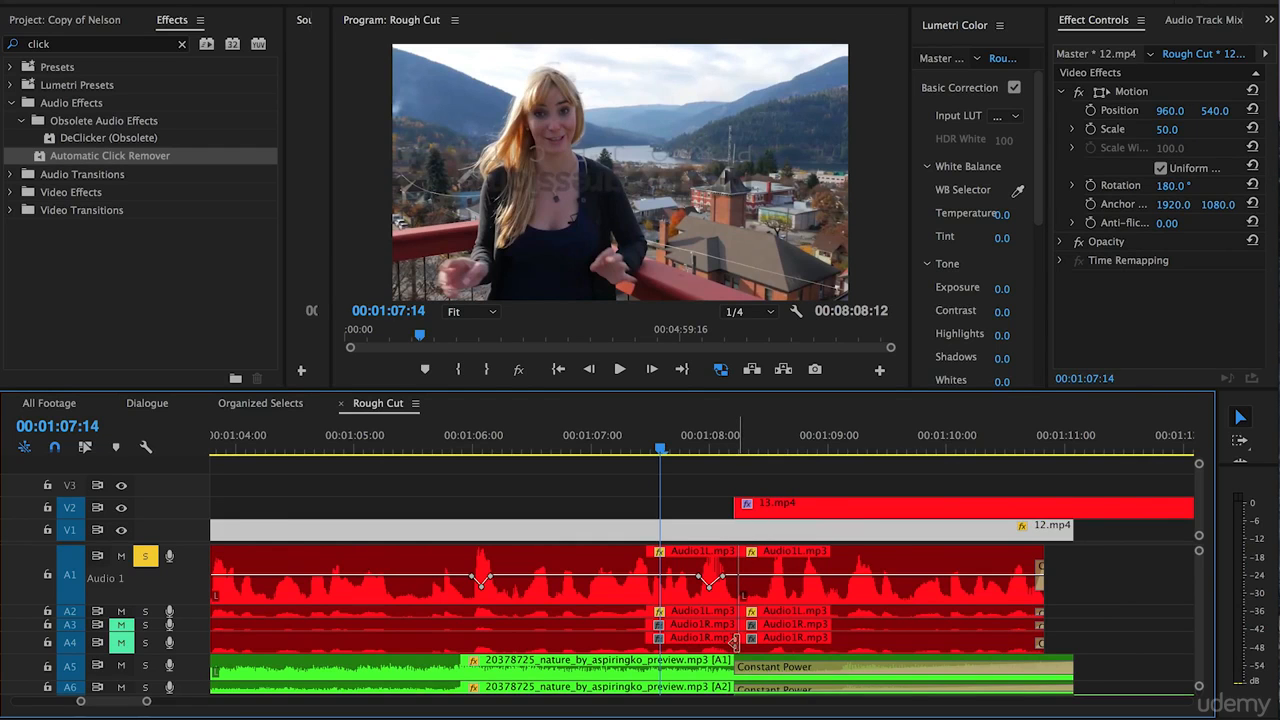
alt+scroll(735, 634, up, 5)
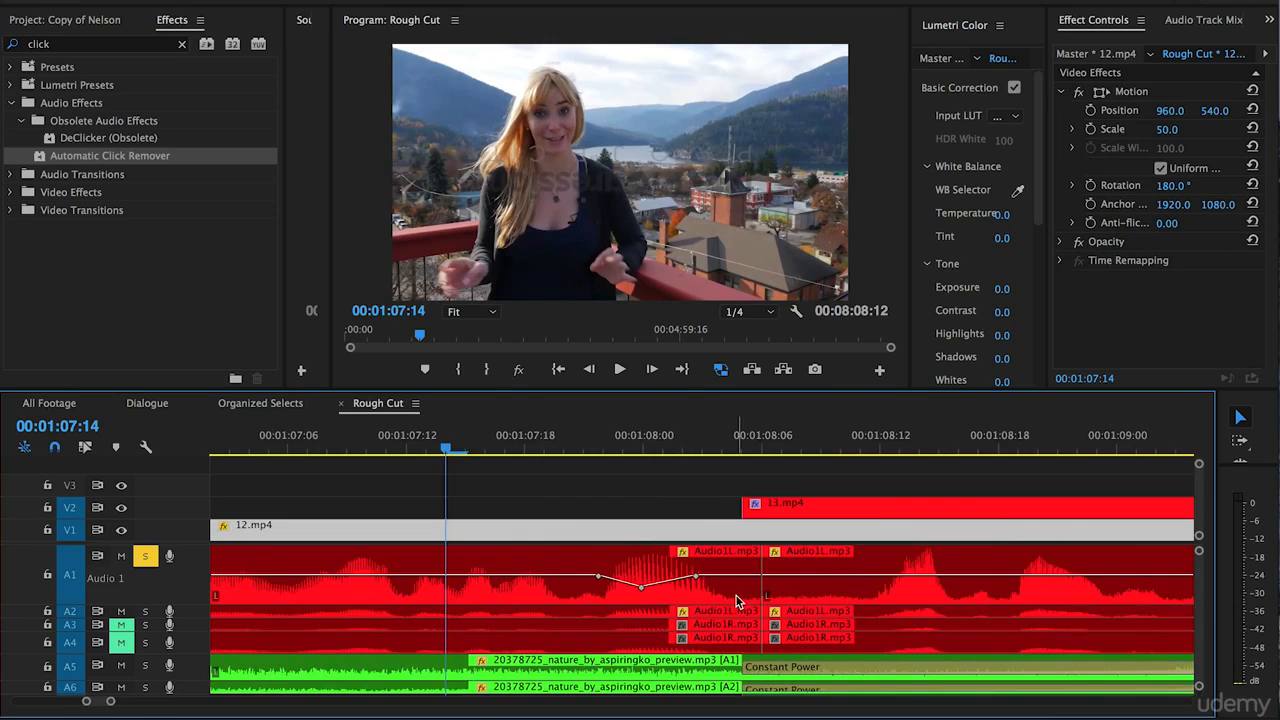
alt+scroll(735, 600, down, 4)
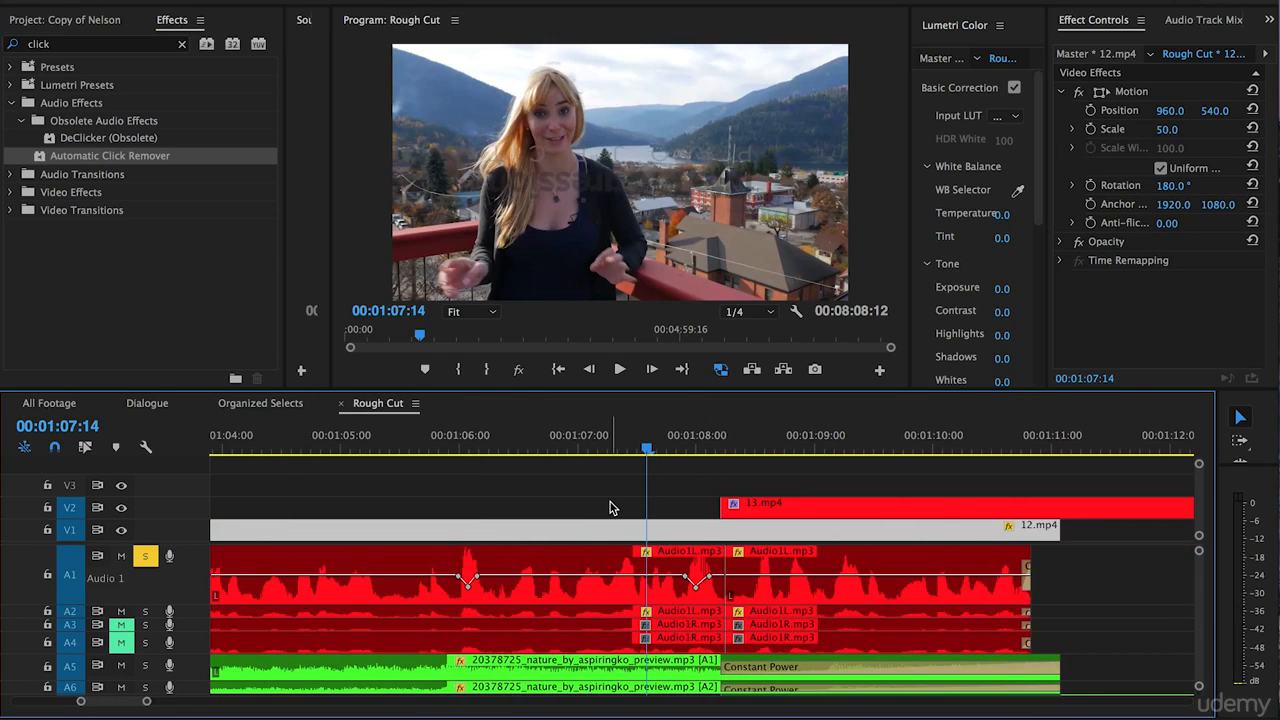
key(space)
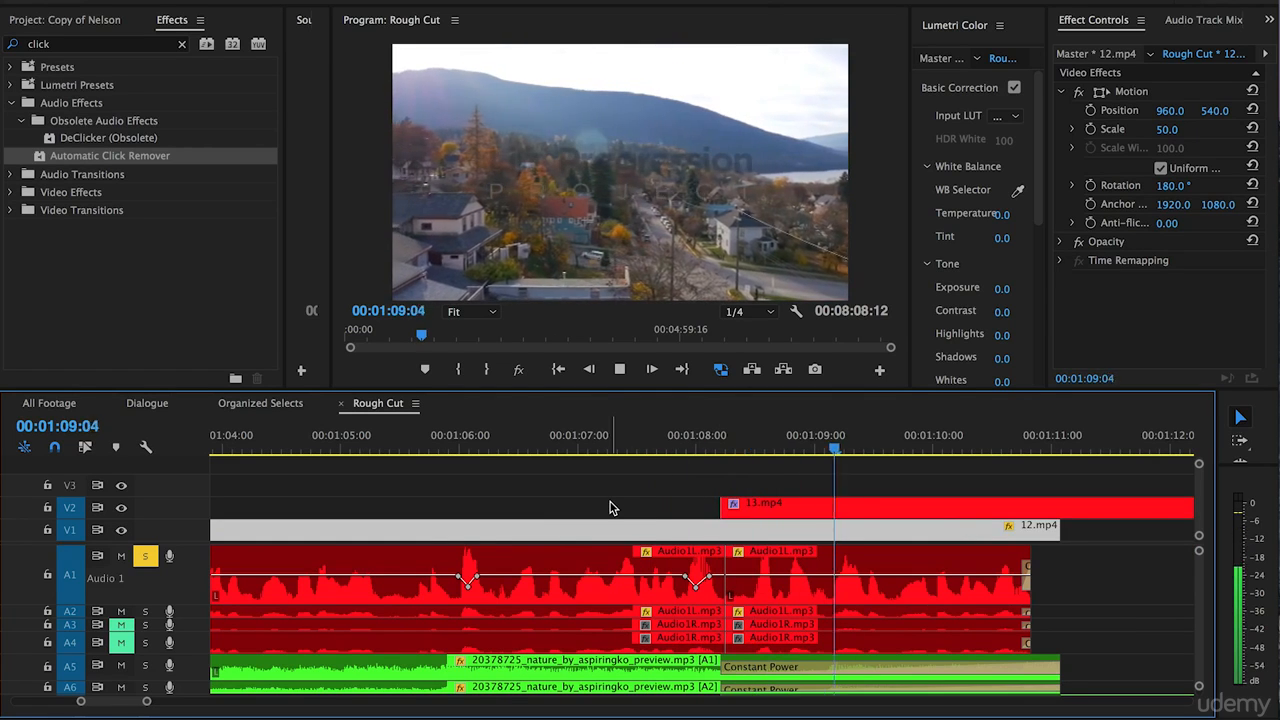
Add Constant Power transitions at the 00:01:08:06 cut between the dialogue clips and shorten those on A1 to A4 to 2 frames.
click(730, 450)
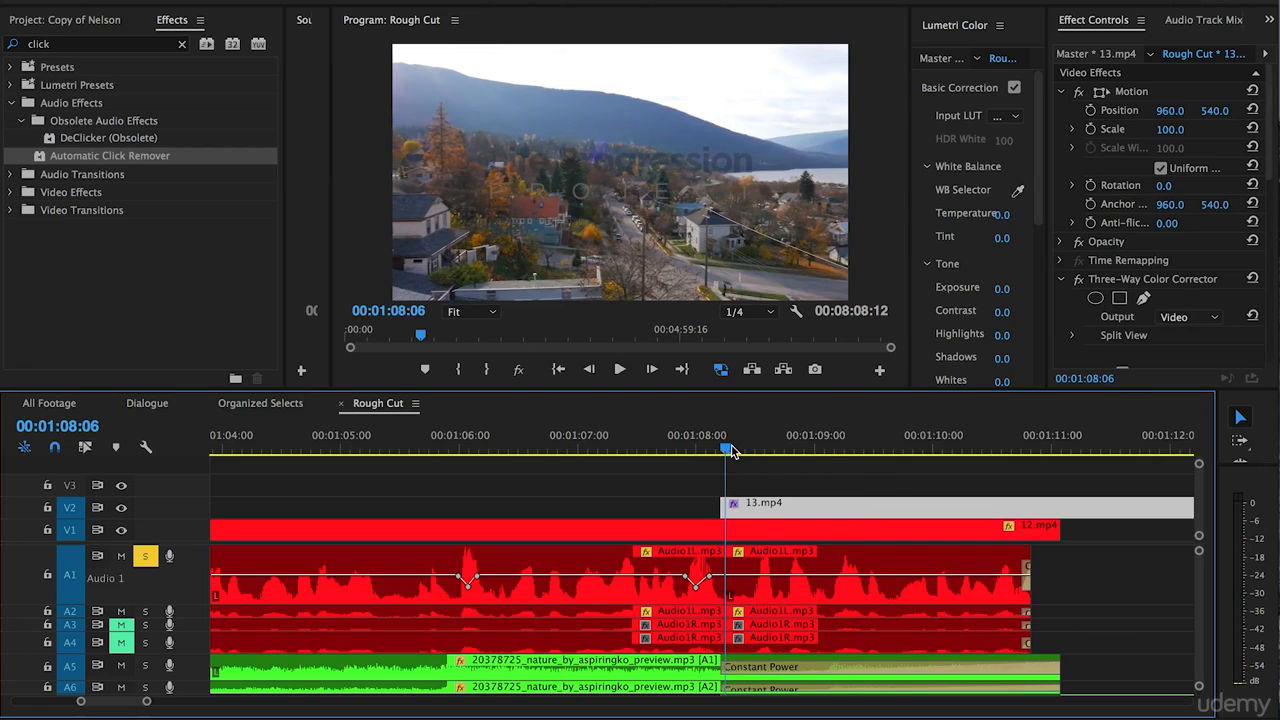
click(624, 493)
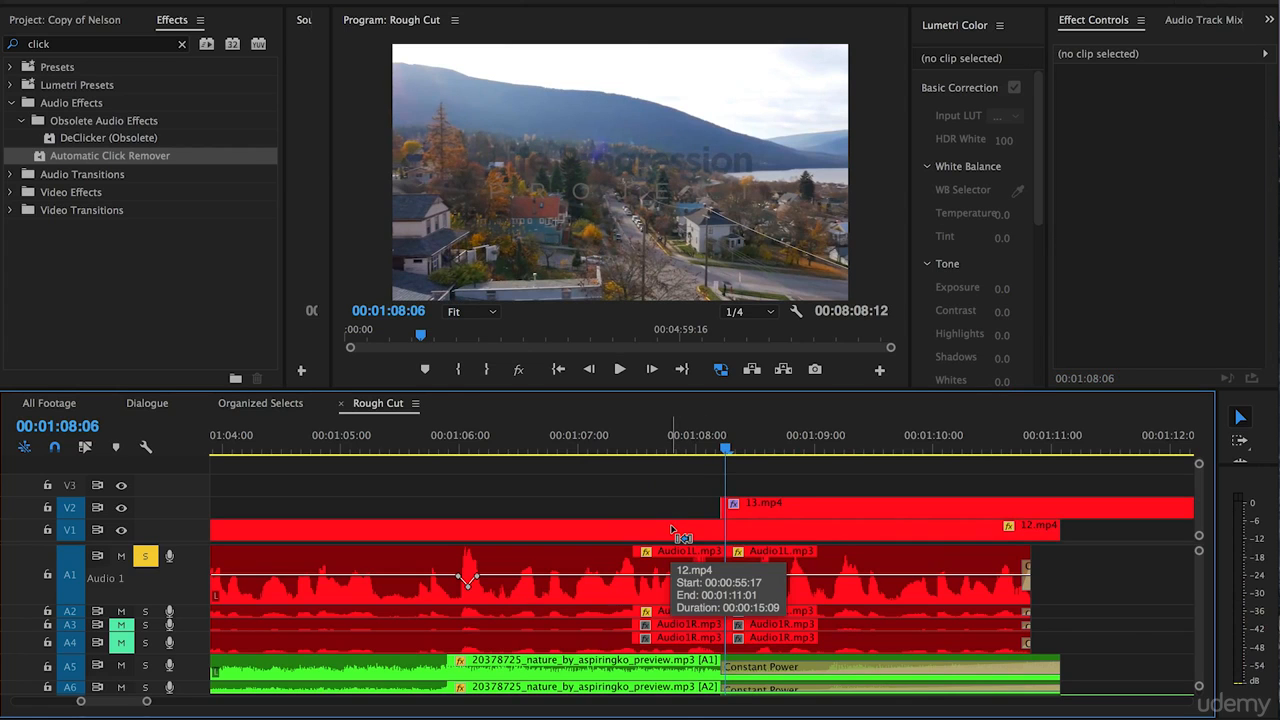
key(super+shift+d)
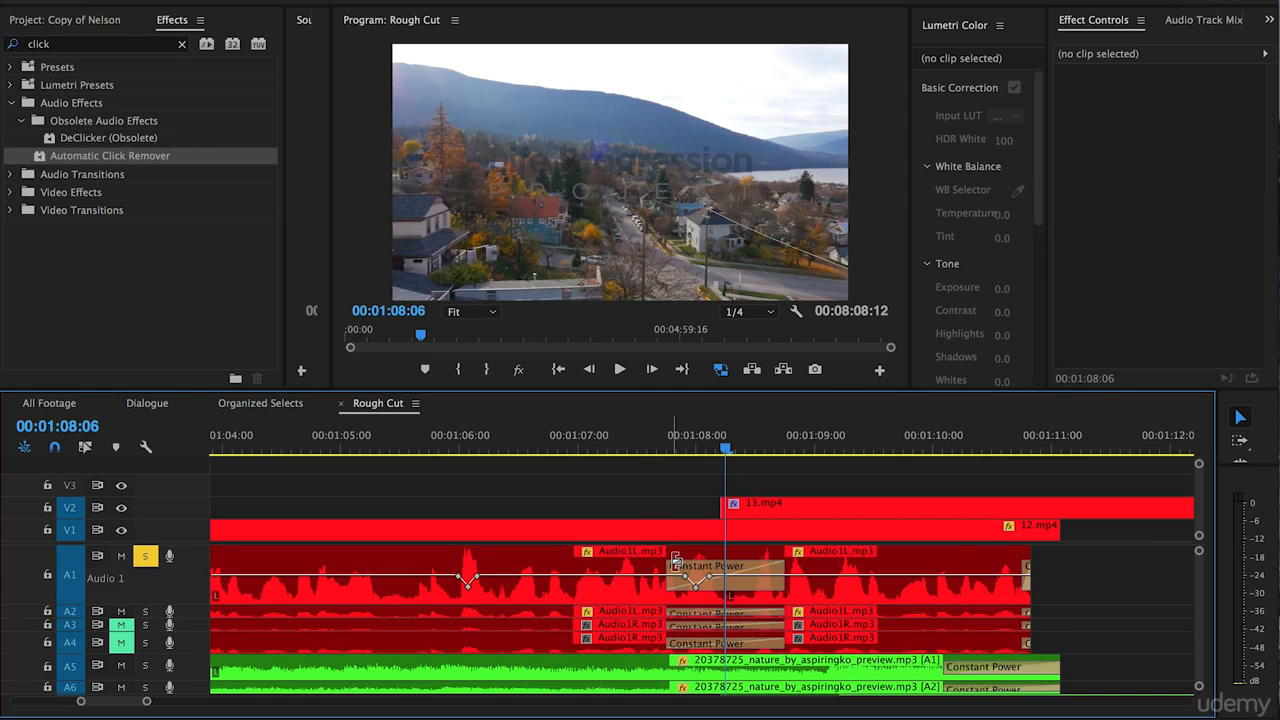
drag(675, 556, 750, 567)
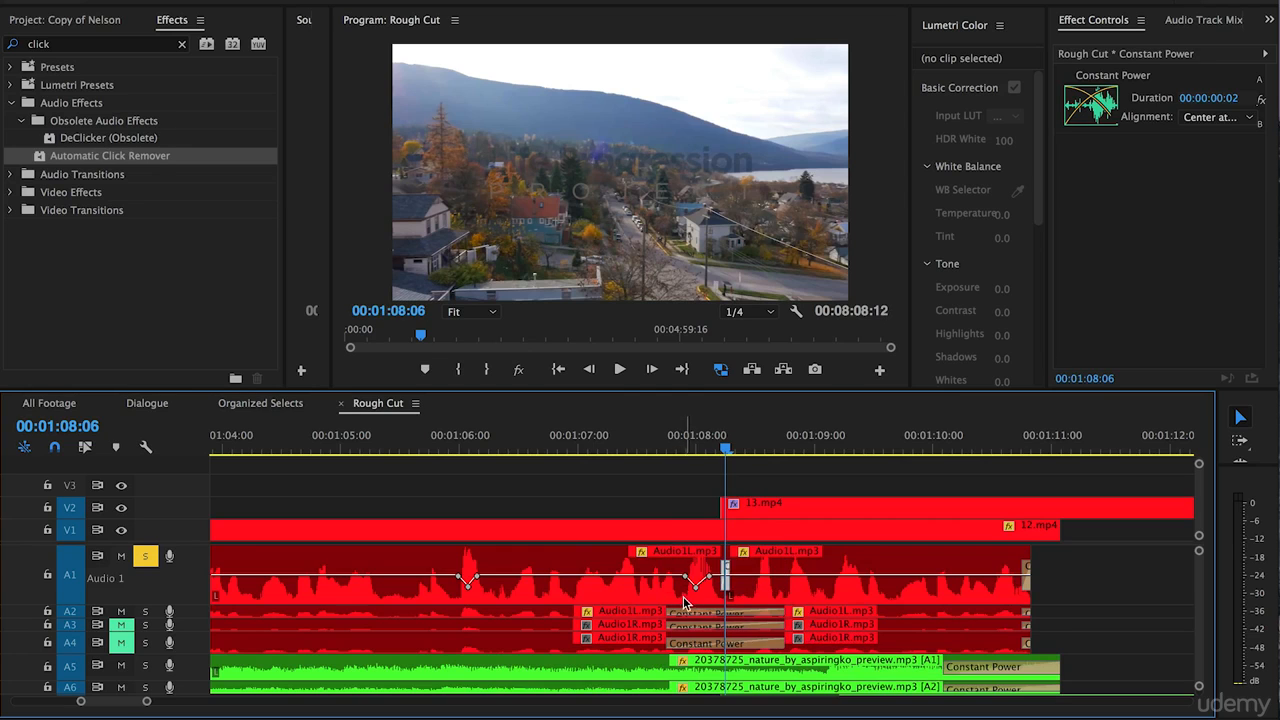
drag(677, 613, 780, 620)
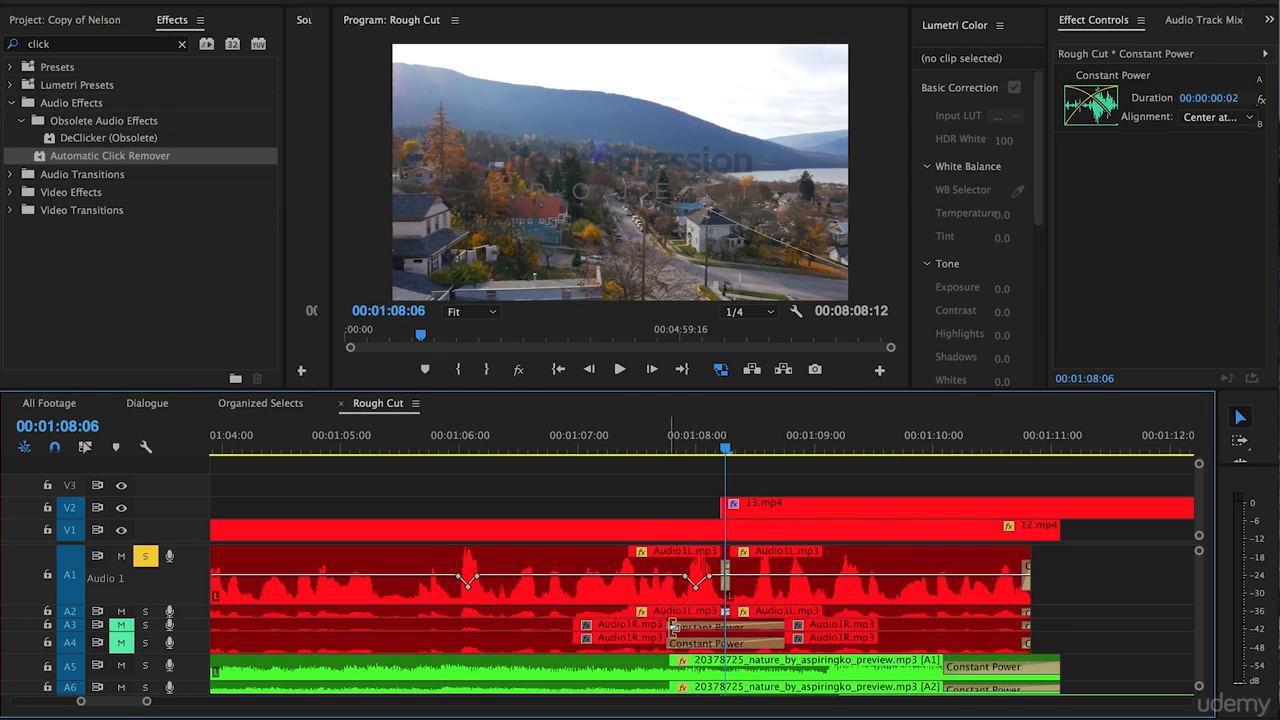
drag(677, 627, 830, 628)
drag(670, 643, 725, 643)
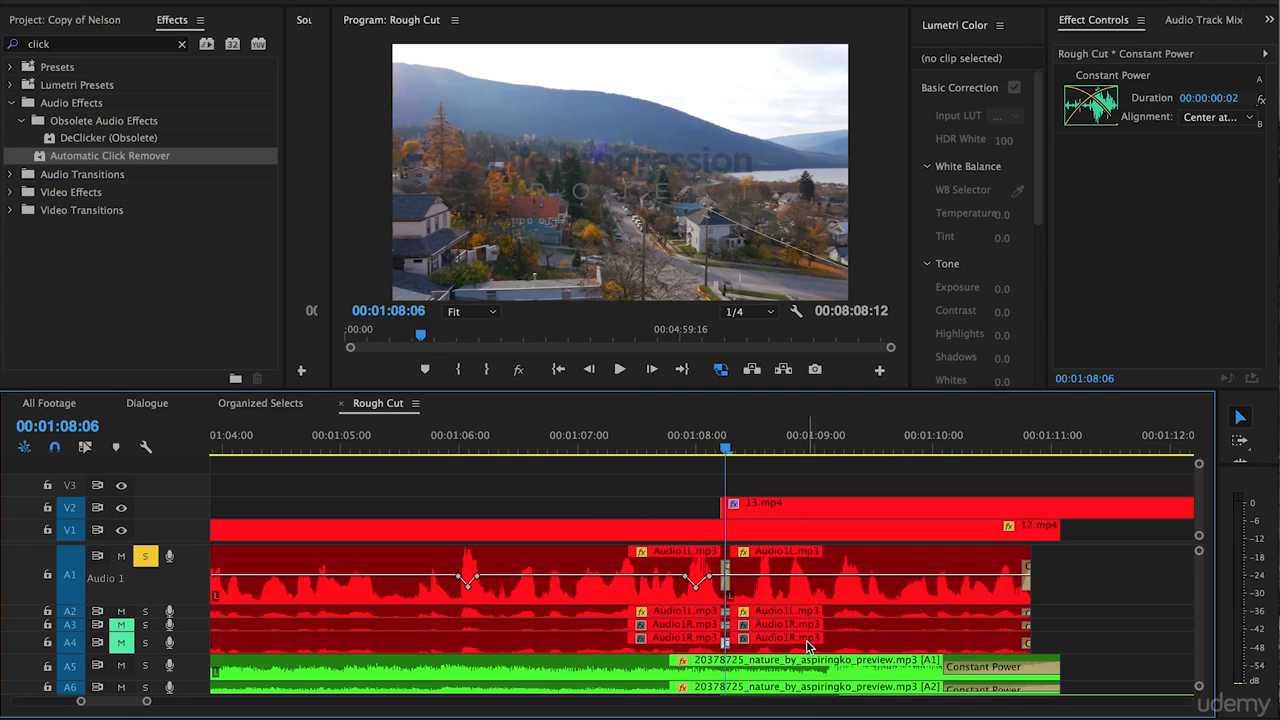
Play across the 00:01:08:06 cut between the Audio1L.mp3 clips to hear how the short transition sounds.
click(698, 451)
key(space)
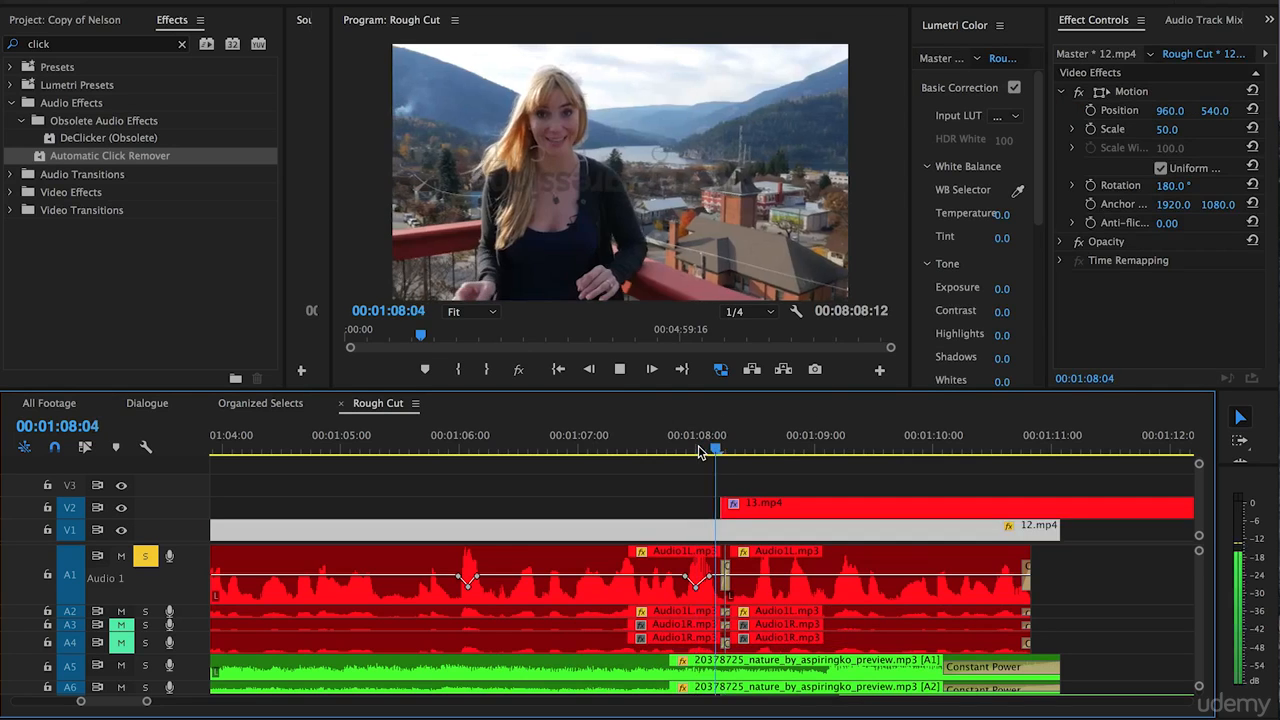
key(space)
click(710, 452)
Lengthen the Constant Power transitions on A1 and A2 at the 00:01:08:06 cut to 7 frames, playing across the cut to check.
key(equal)
key(equal)
scroll(714, 566, right, 1)
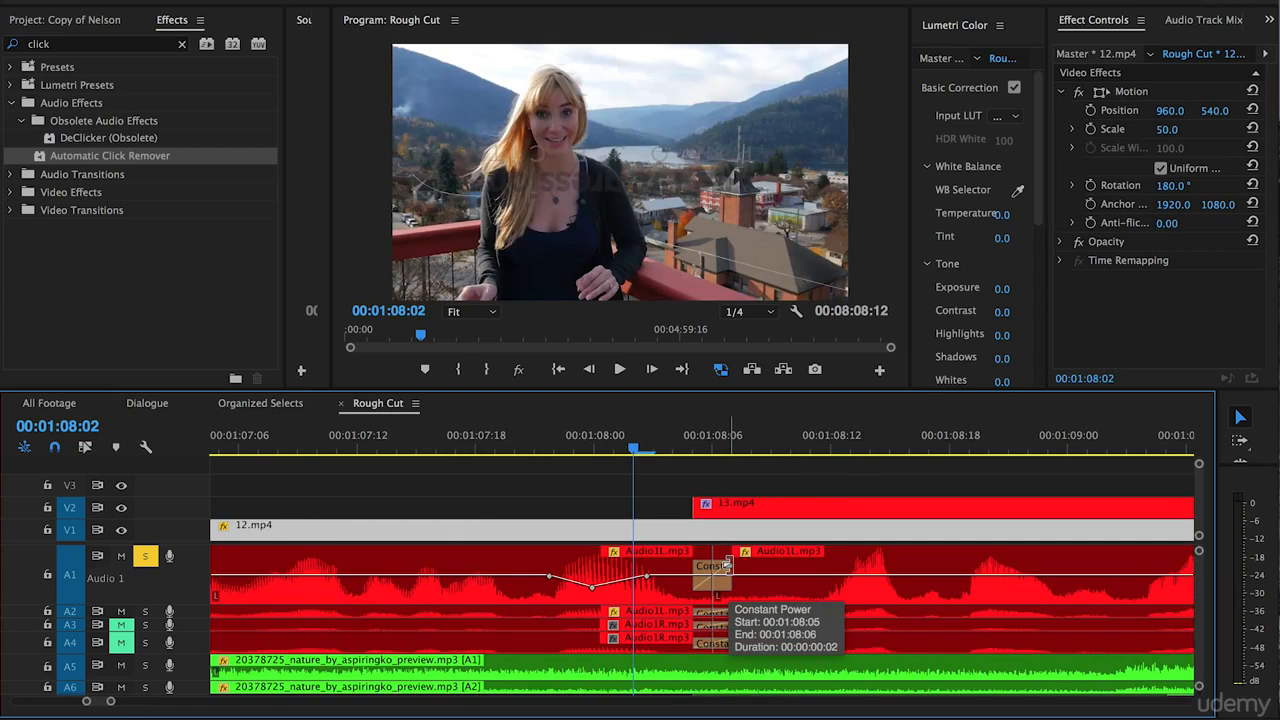
click(728, 568)
click(729, 567)
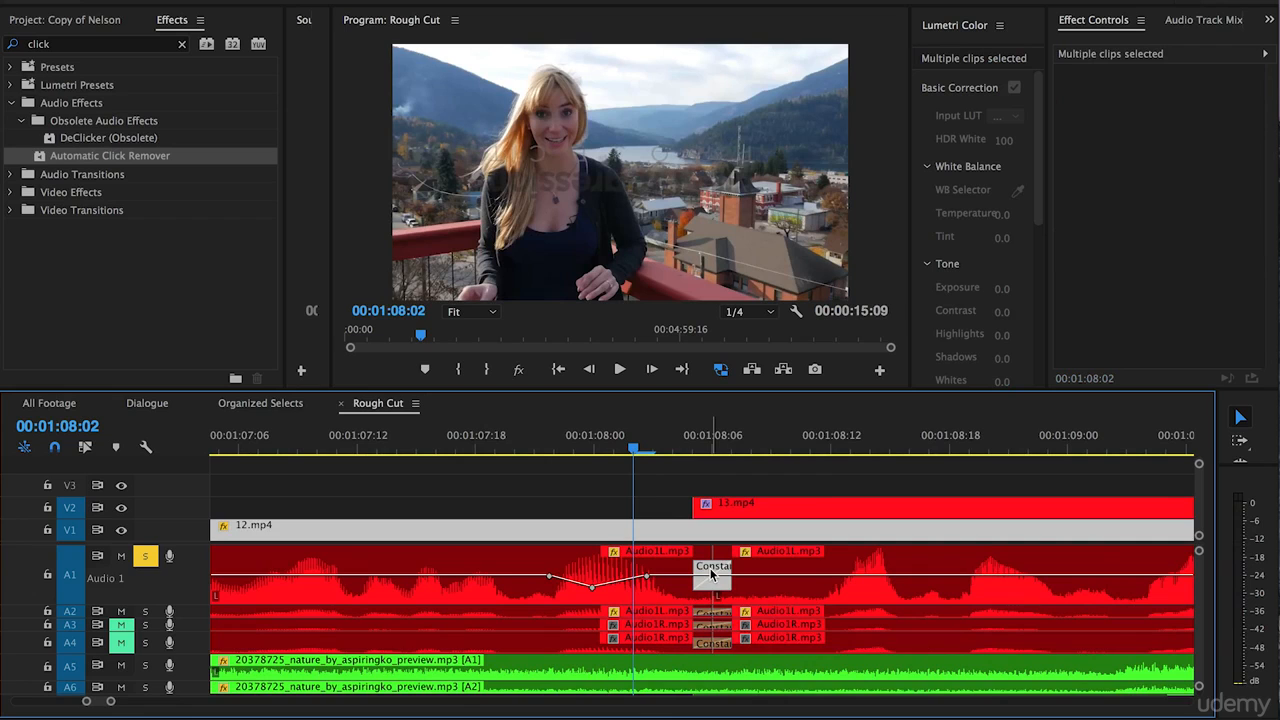
drag(730, 567, 822, 571)
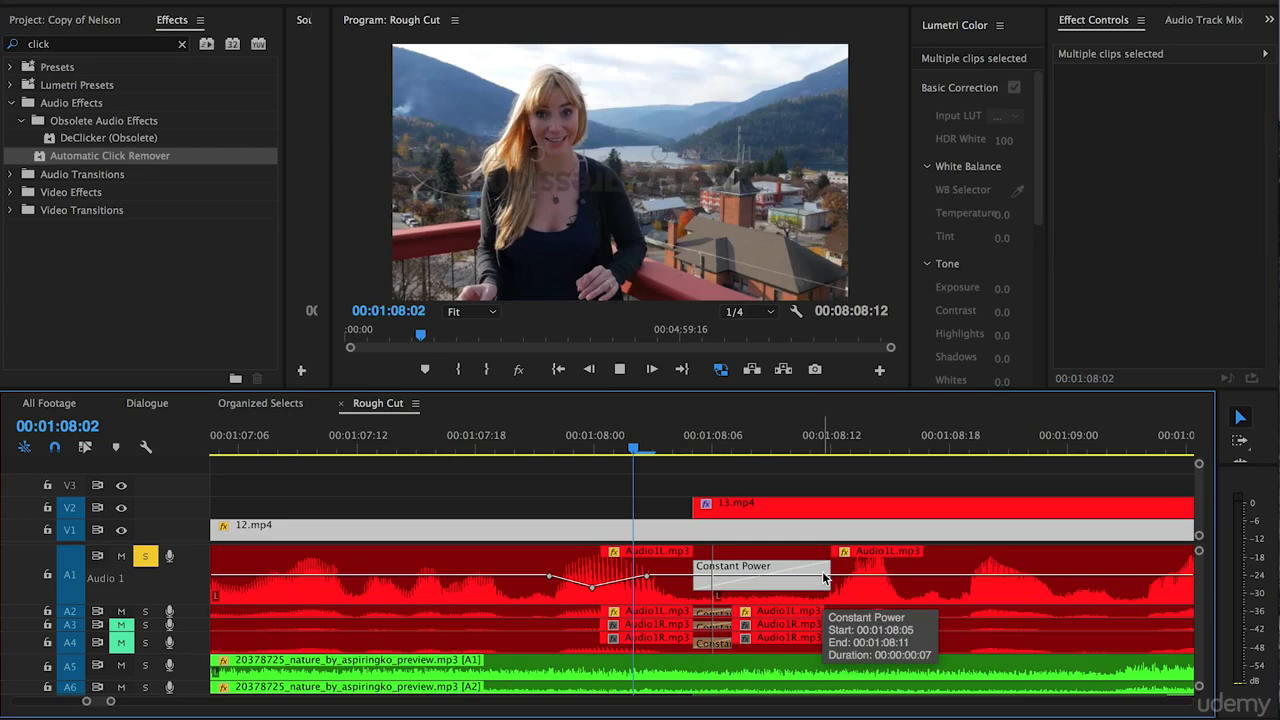
key(space)
key(space)
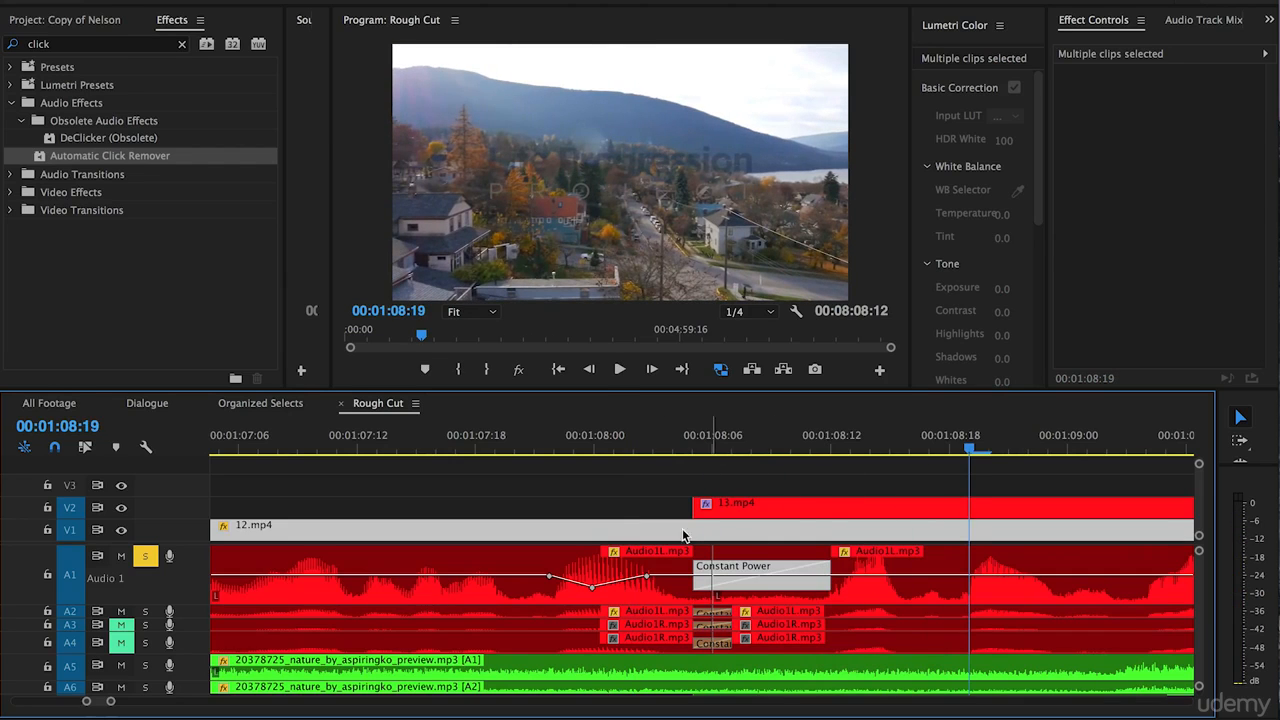
click(634, 500)
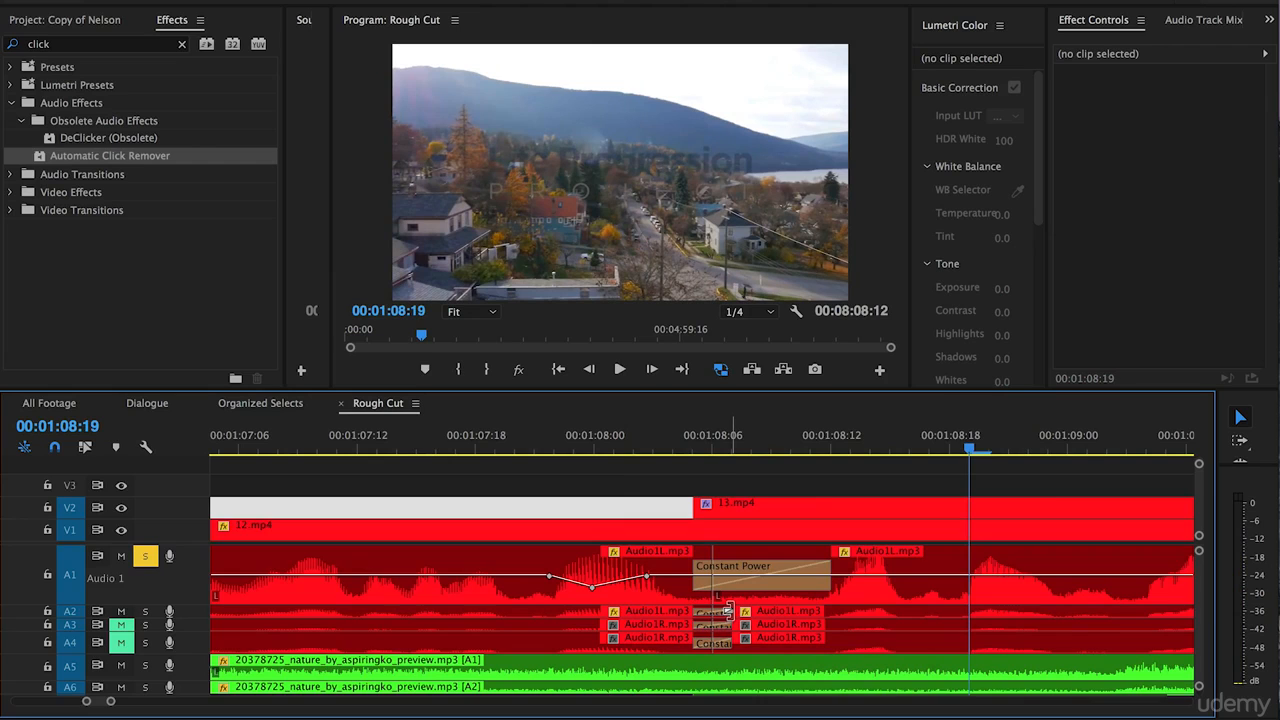
drag(727, 611, 822, 620)
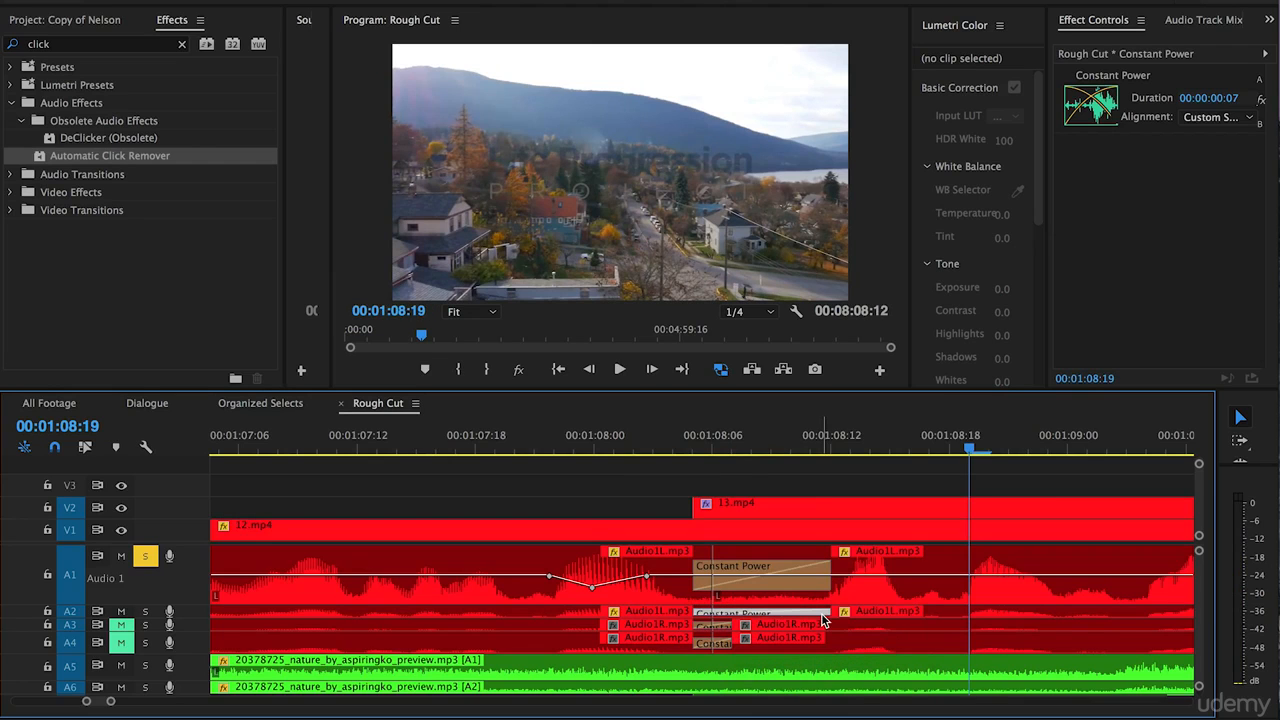
Add Constant Power transitions on A1 to A4 at the start of the first Audio1 clips at 00:00:55:17.
click(377, 485)
key(minus)
key(minus)
key(minus)
key(minus)
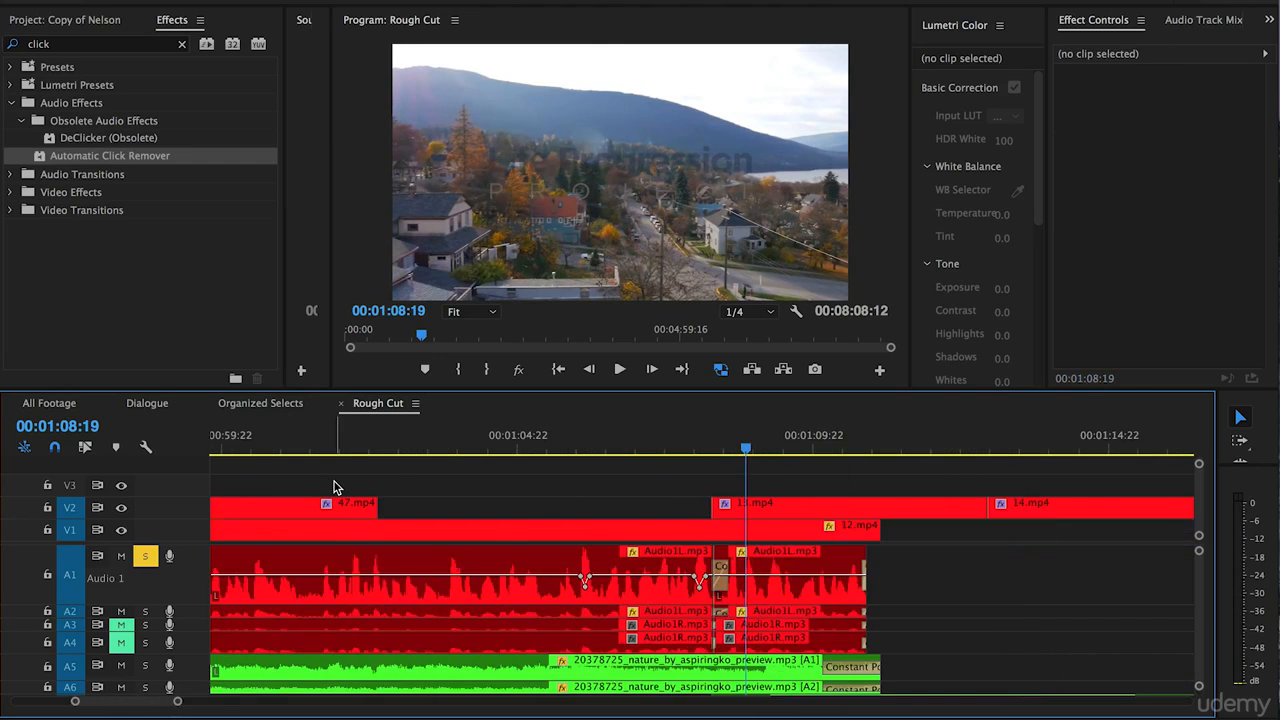
scroll(342, 500, left, 2)
click(426, 449)
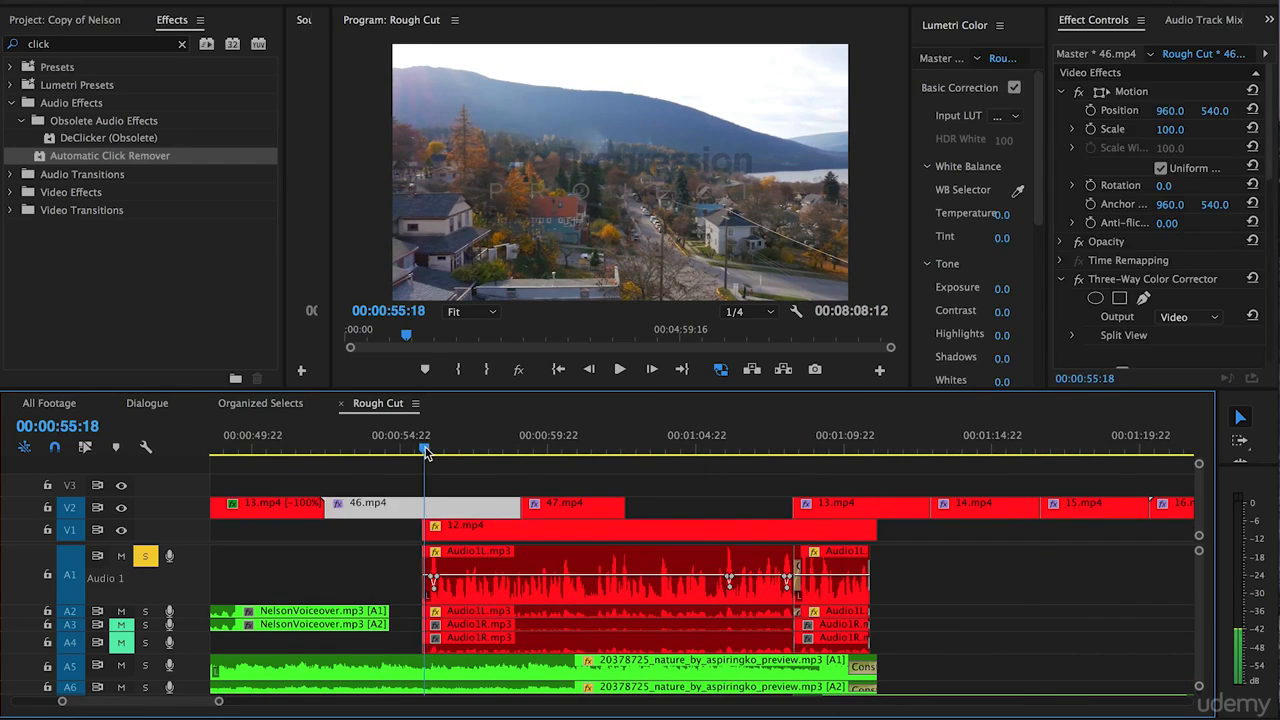
key(equal)
key(equal)
key(equal)
scroll(571, 572, right, 3)
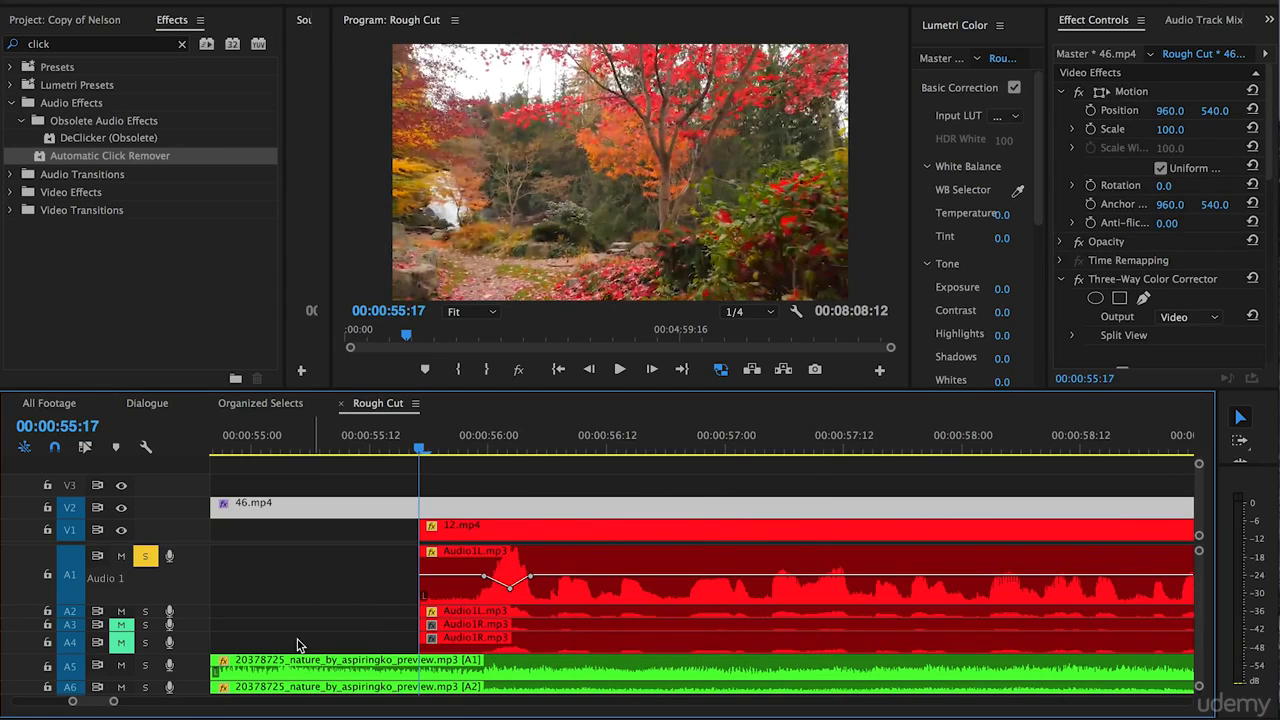
click(388, 480)
key(ctrl+shift+d)
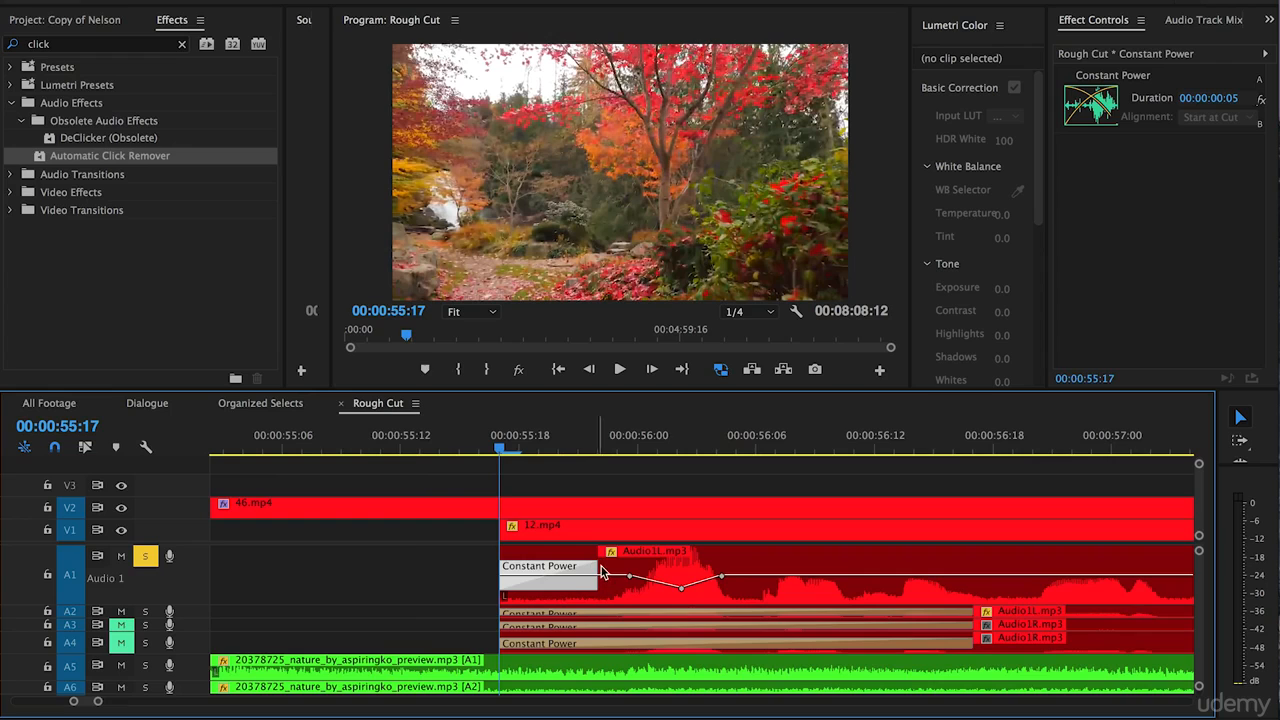
Set the Constant Power transitions on A1 and A2 at 00:00:55:17 to a 6-frame duration and clear the transition selection.
mouse_move(597, 568)
mouse_down()
mouse_move(495, 571)
mouse_move(618, 571)
mouse_up()
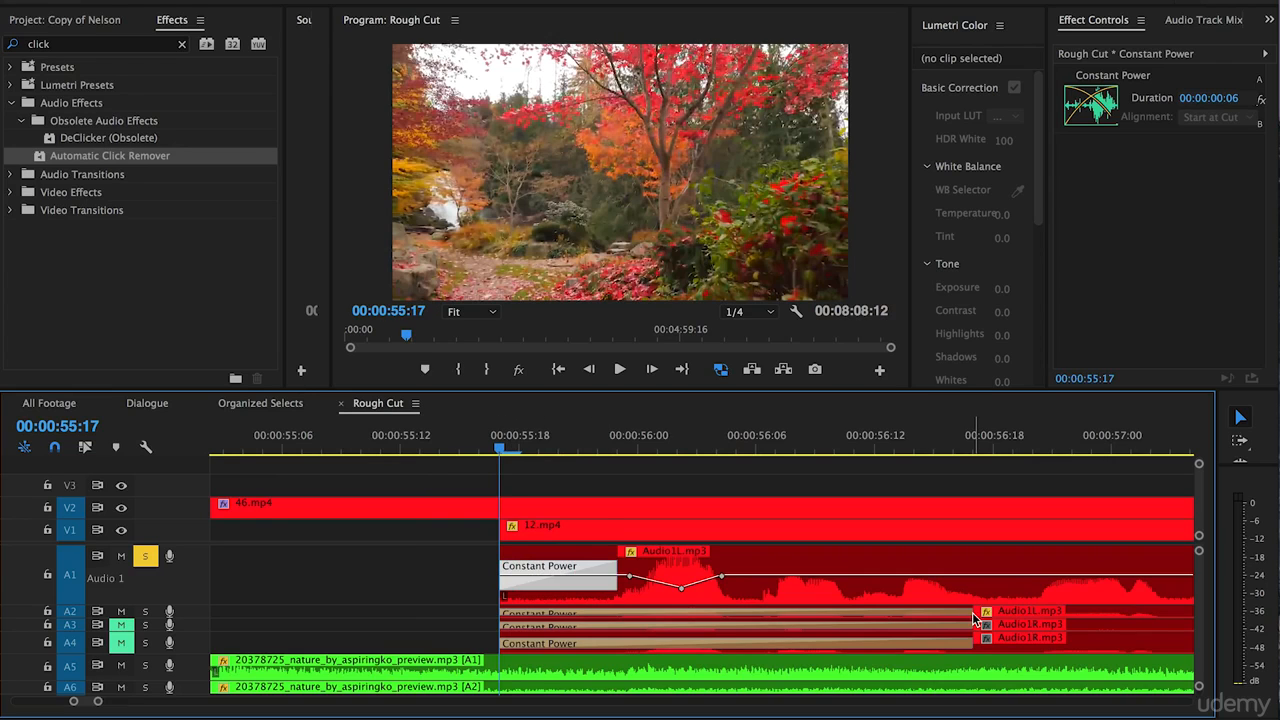
click(972, 612)
drag(972, 612, 617, 612)
click(459, 603)
Add Constant Power transitions on A1 to A4 at the start of the Audio5 clips at 00:01:23:17.
scroll(459, 606, right, 3)
key(minus)
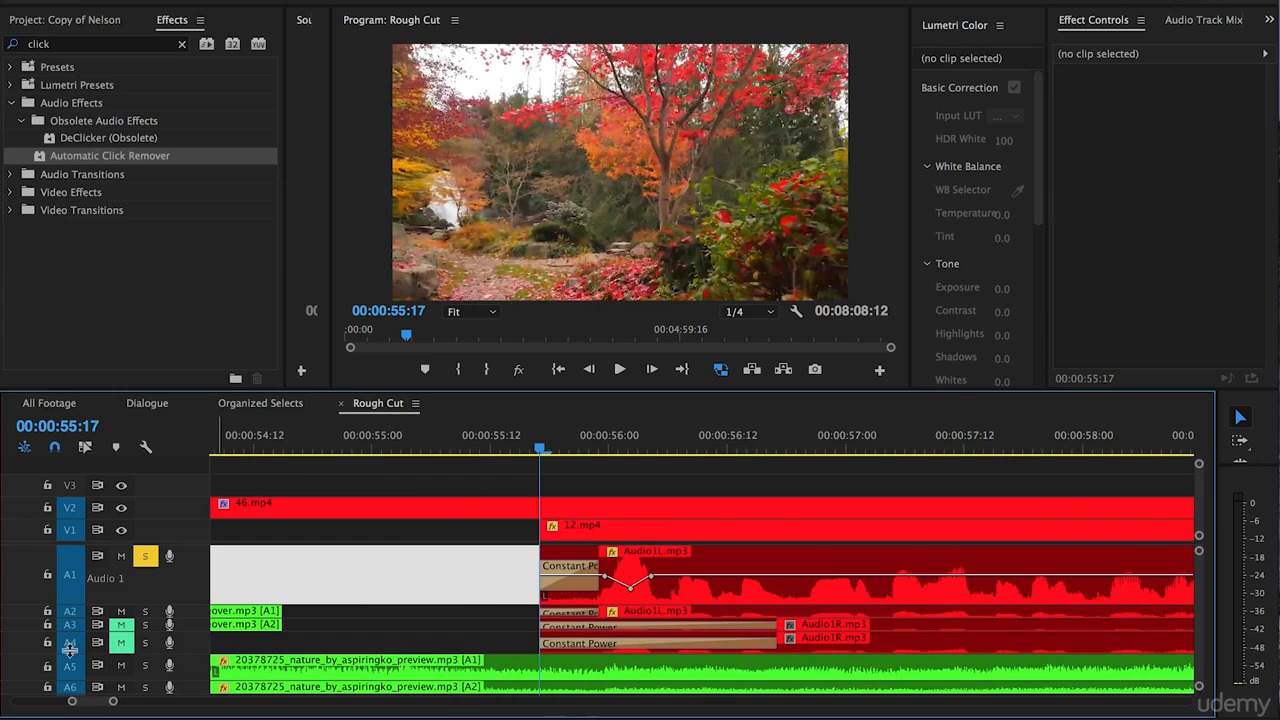
scroll(460, 560, left, 2)
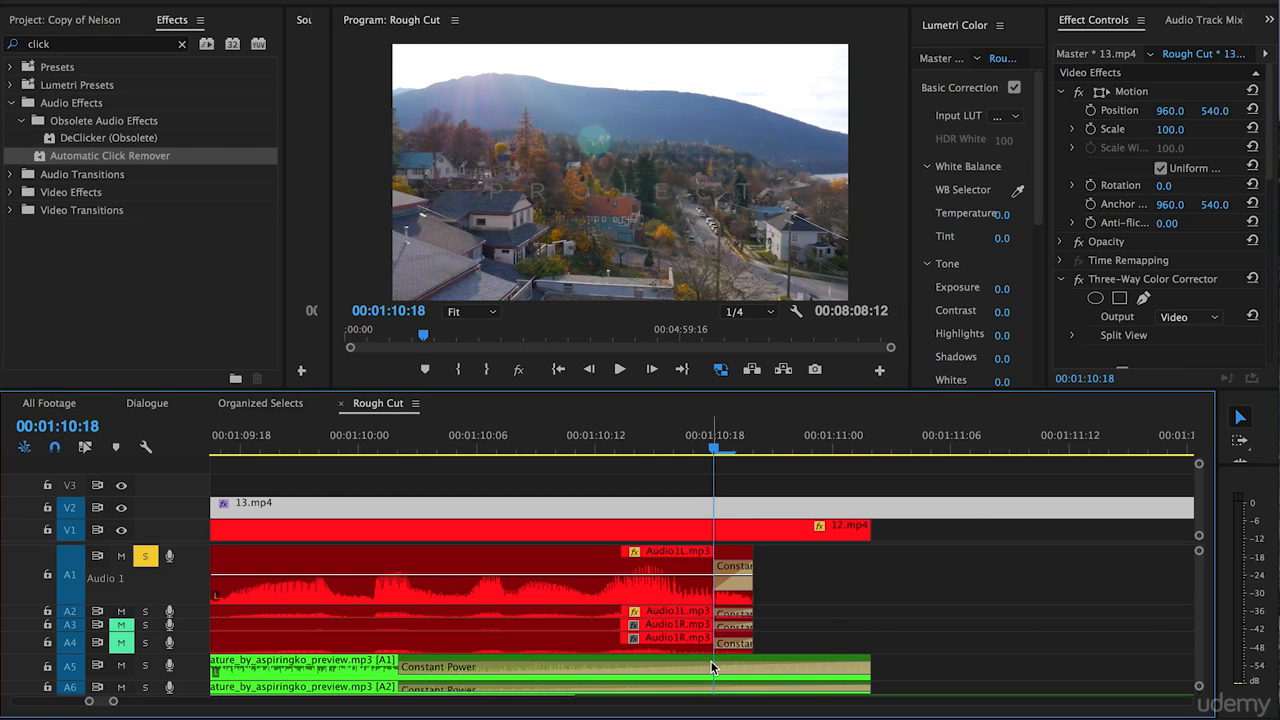
key(minus)
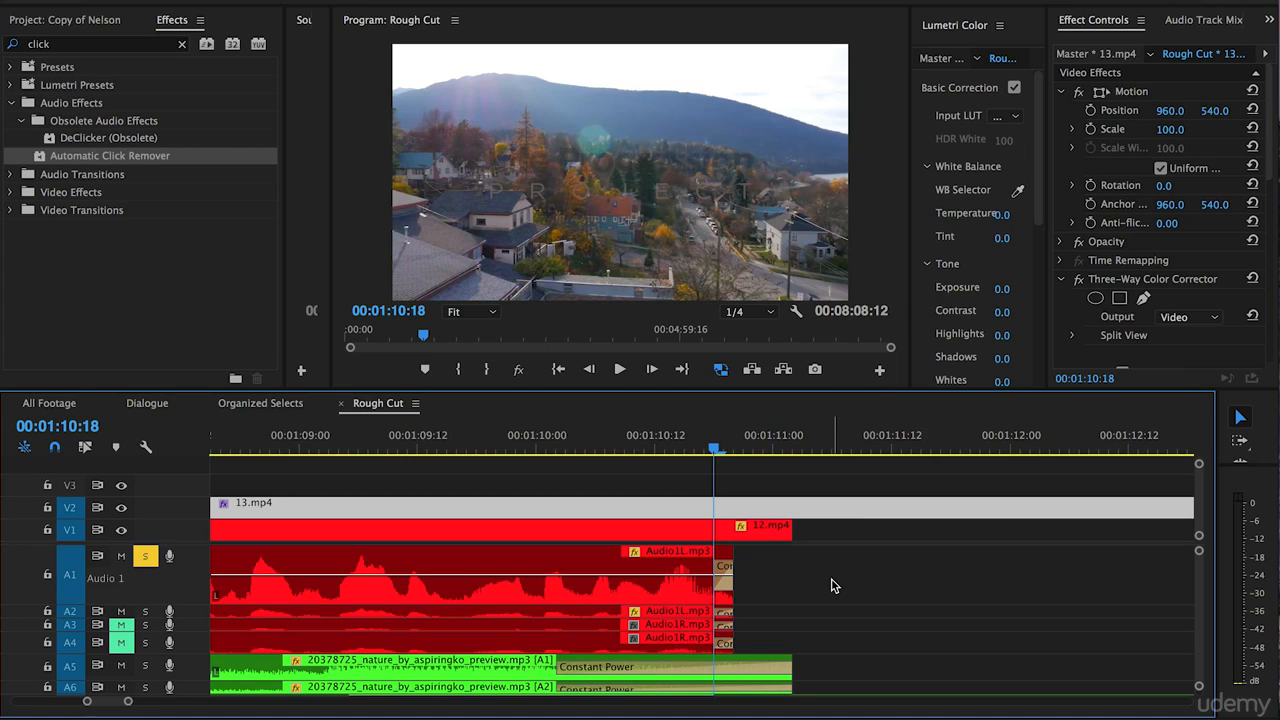
key(minus)
key(minus)
scroll(863, 588, right, 5)
click(1006, 440)
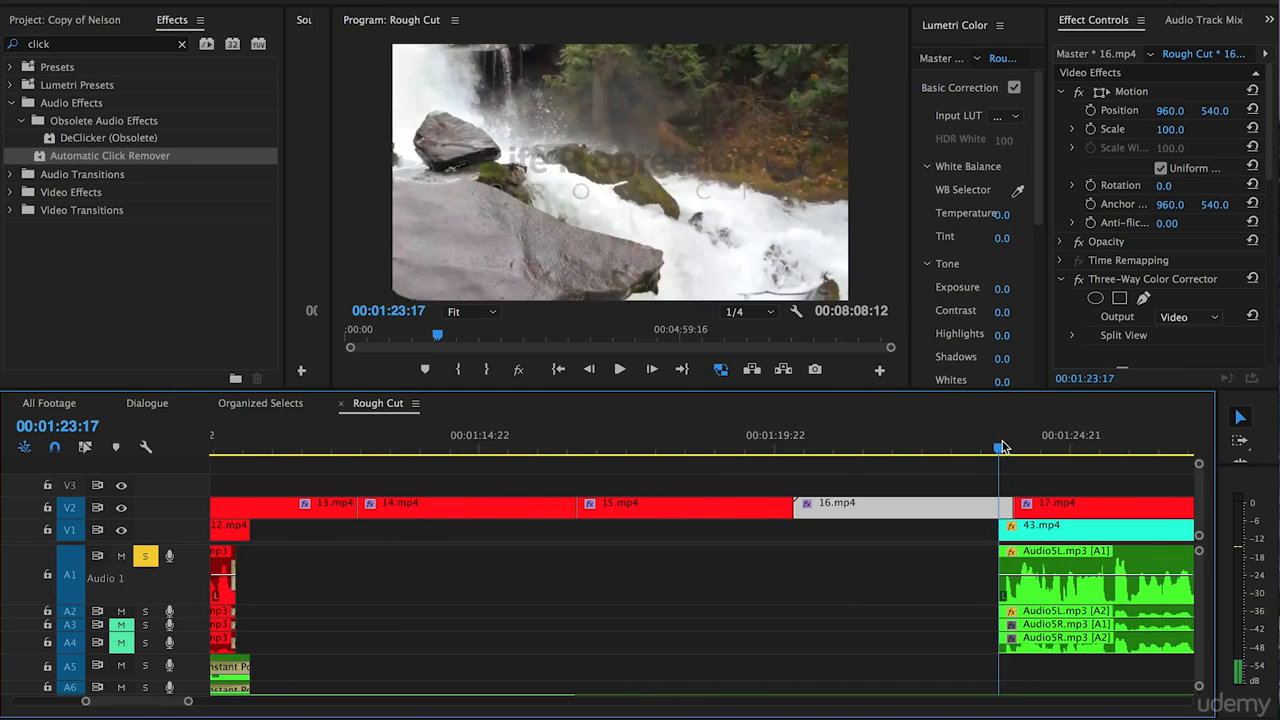
key(equal)
key(equal)
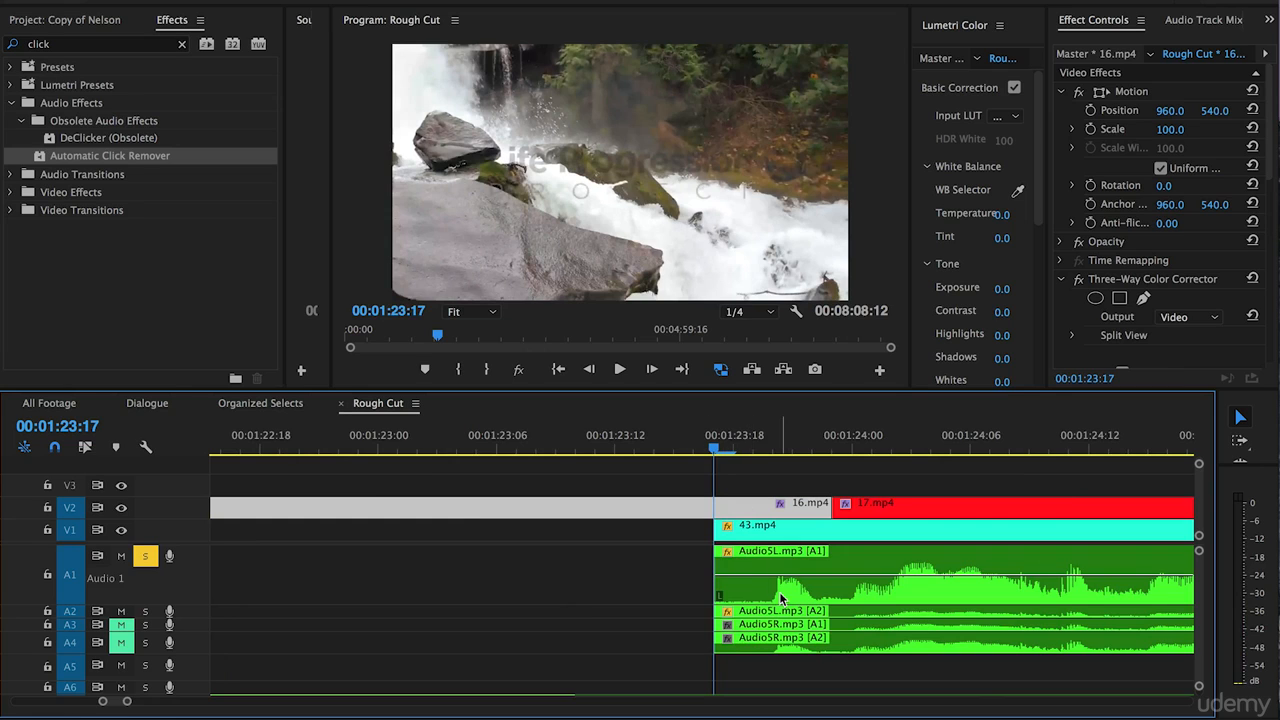
click(673, 579)
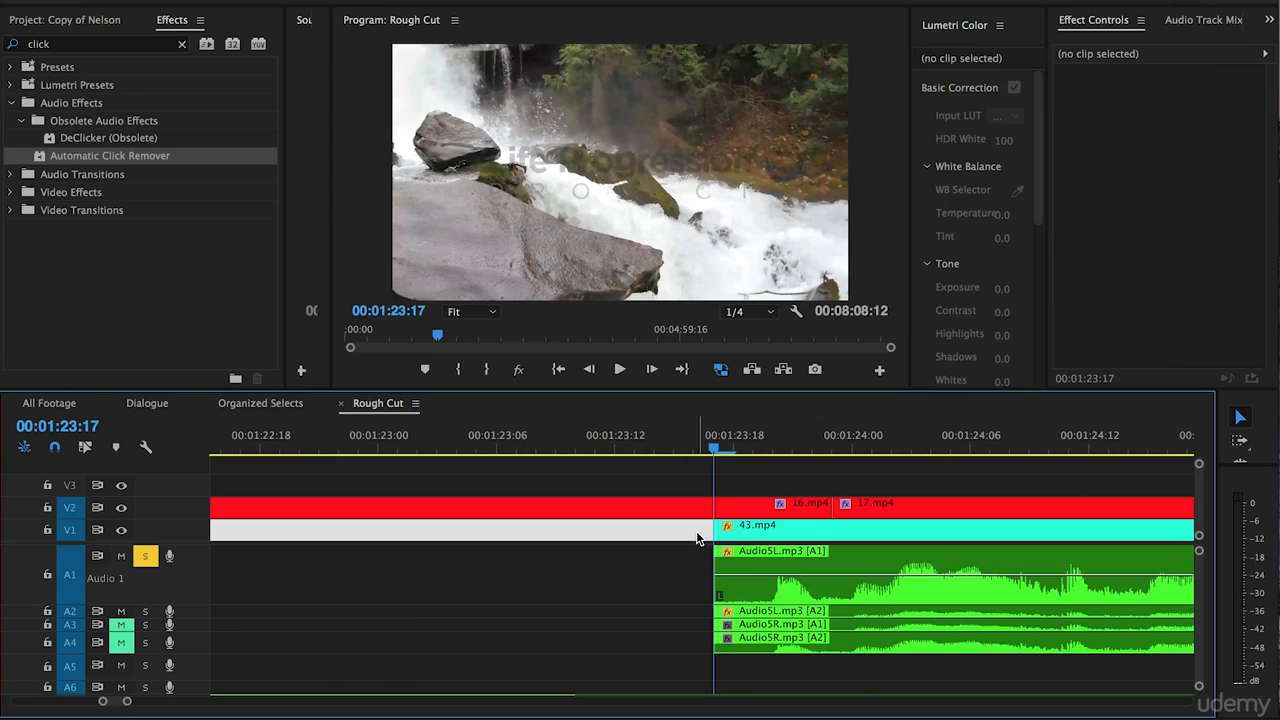
key(super+shift+d)
key(minus)
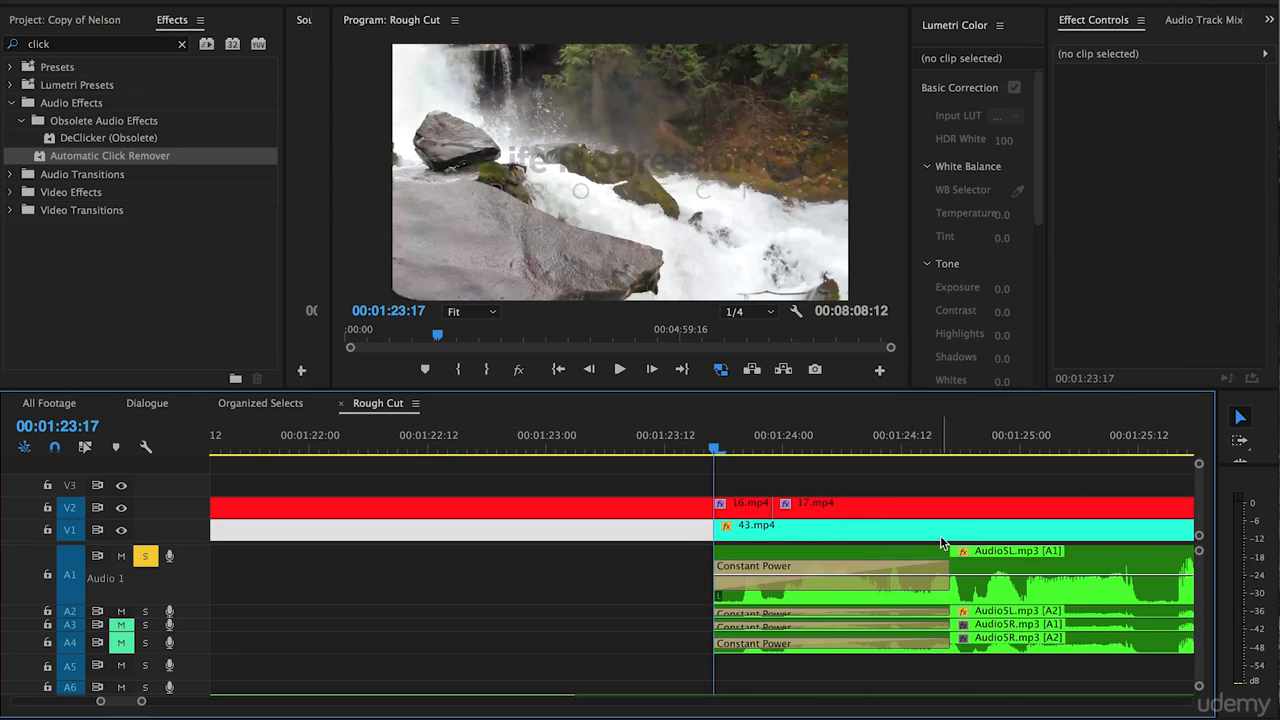
Shorten the Constant Power transitions on A1 and A2 at the start of the Audio5 clips to 3 frames and play the result.
drag(950, 583, 735, 560)
drag(948, 611, 742, 609)
key(space)
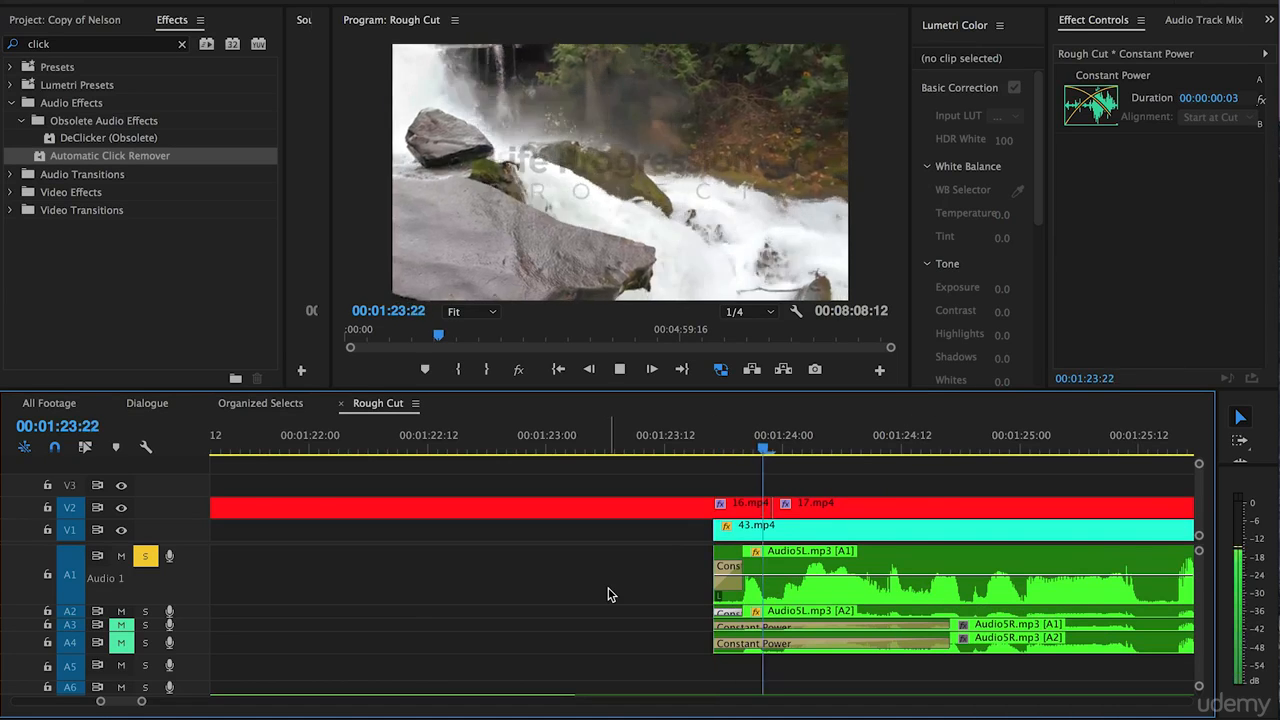
Save the project and add Constant Power transitions on A1 to A4 at the 00:01:28:10 cut between the Audio5 and Audio4 clips.
key(minus)
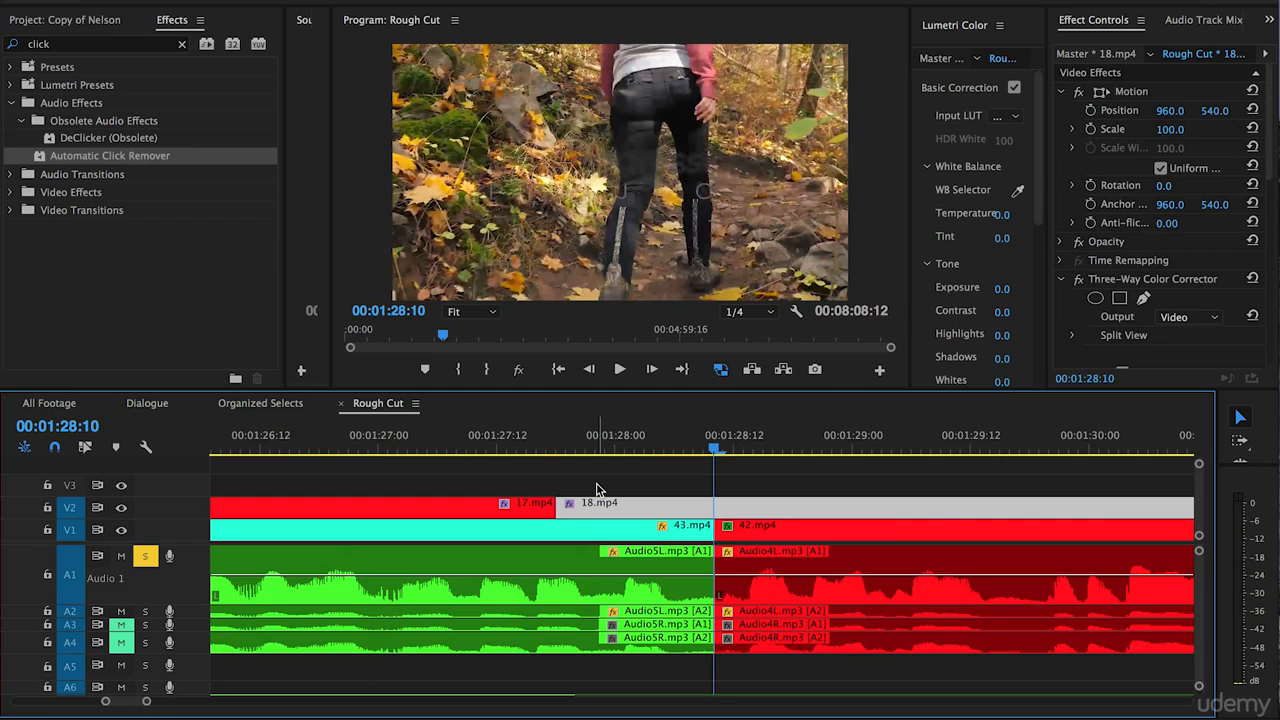
key(ctrl+s)
click(596, 489)
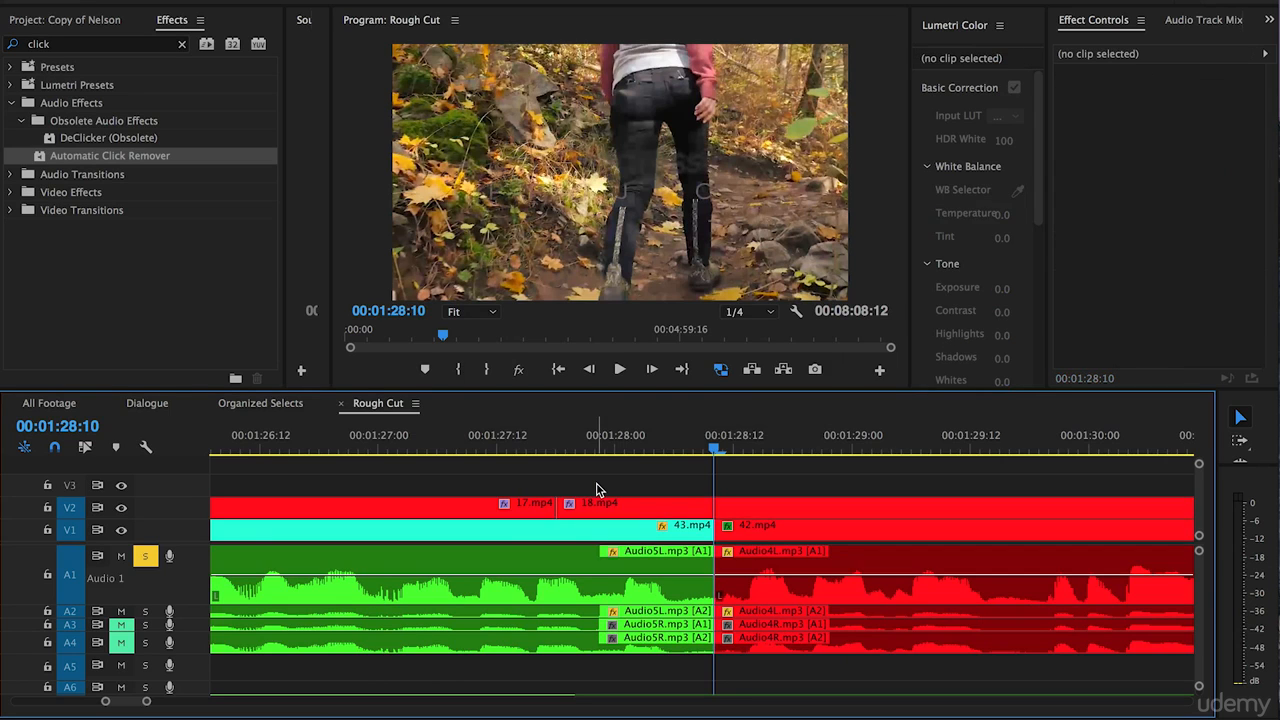
key(ctrl+shift+d)
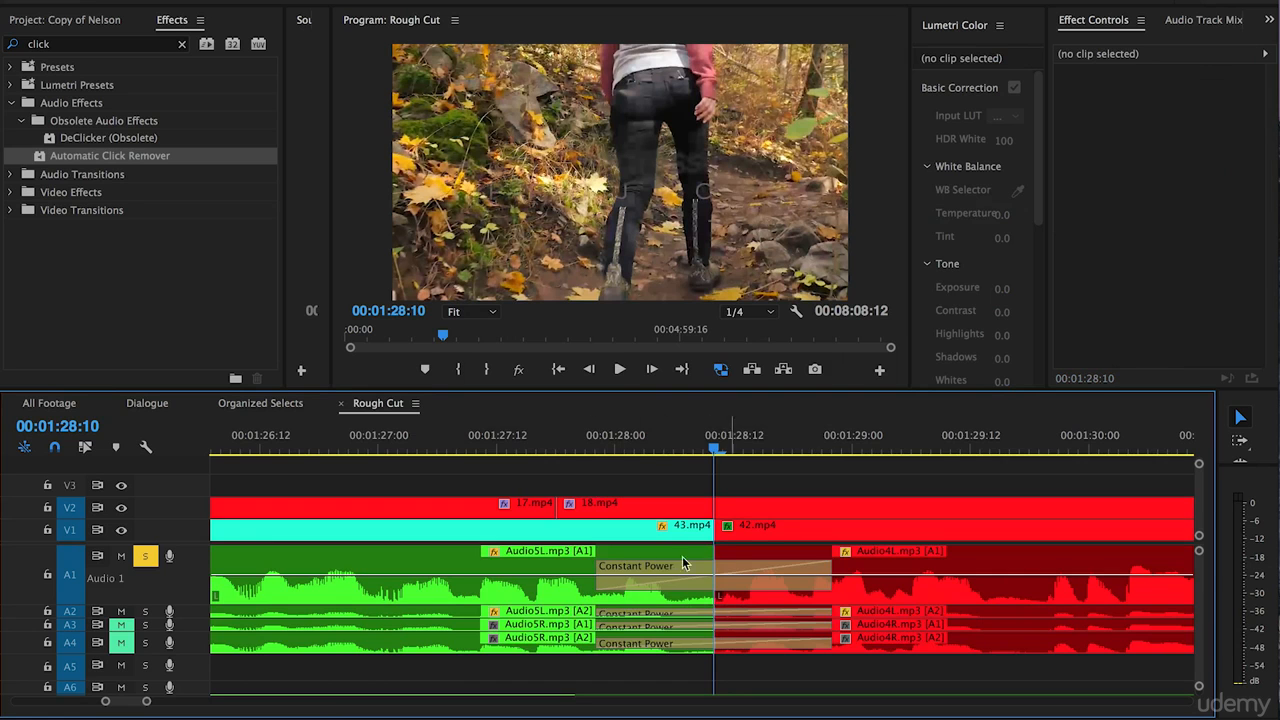
Play across the 00:01:28:10 cut from before it and from the cut itself to judge the full-length transition.
click(583, 452)
key(space)
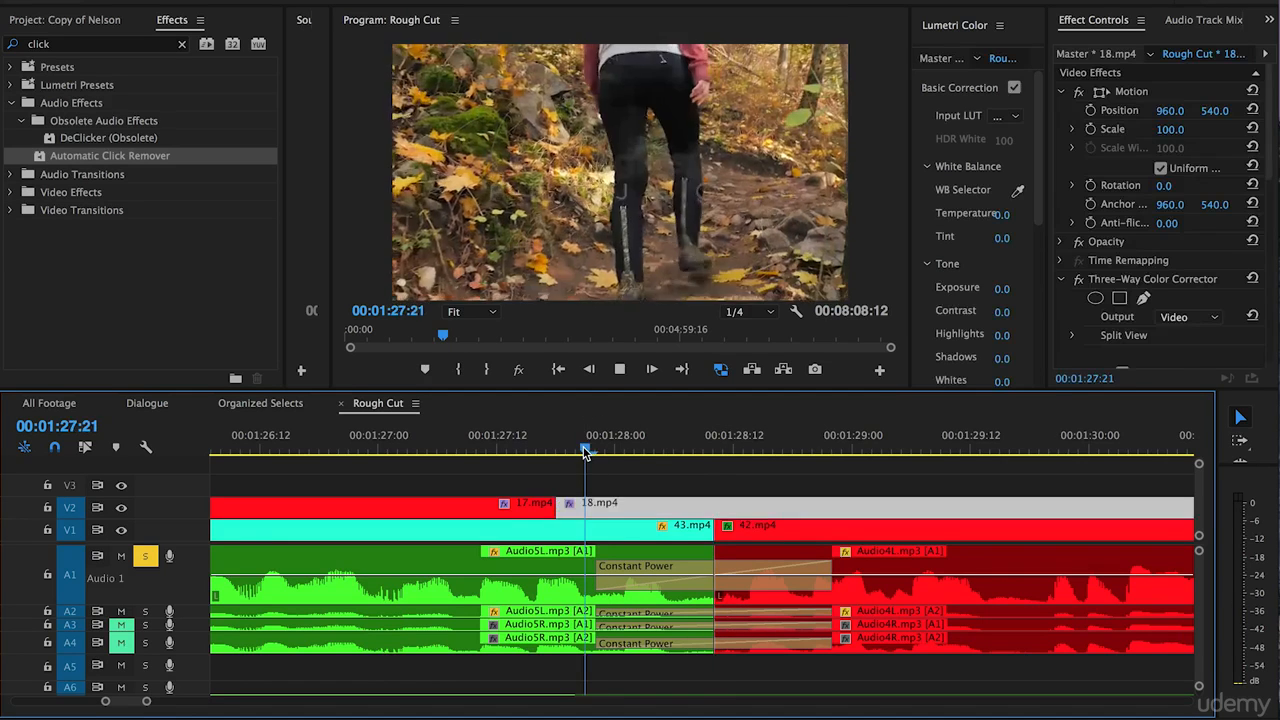
key(space)
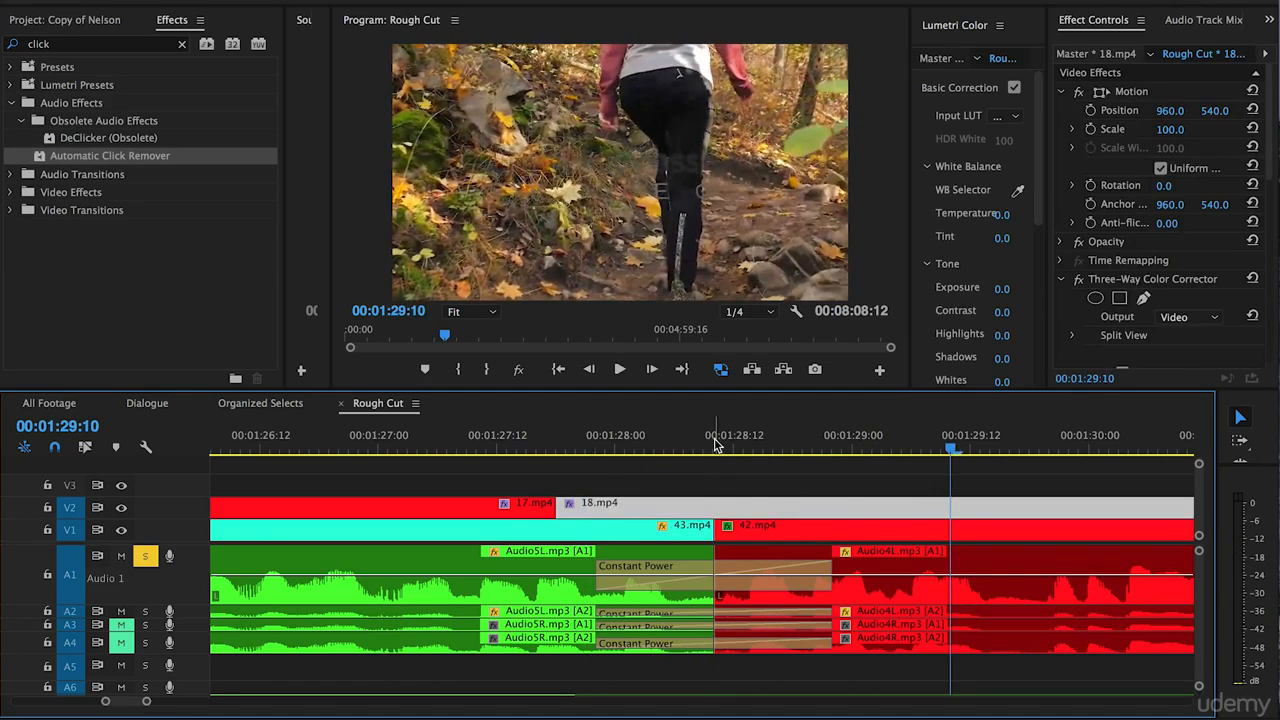
click(714, 452)
key(space)
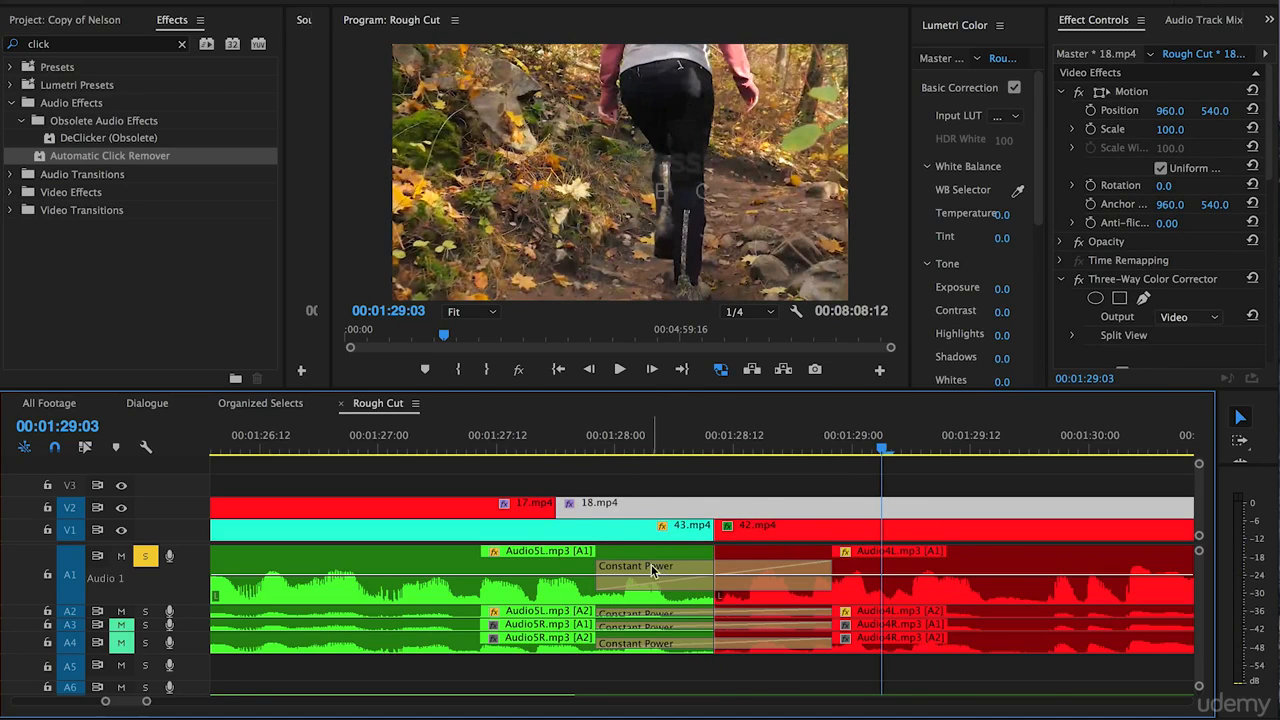
Shorten the Constant Power transitions on A1 and A2 at the 00:01:28:10 cut to 2 frames and play back the result.
drag(604, 564, 710, 566)
drag(604, 612, 713, 611)
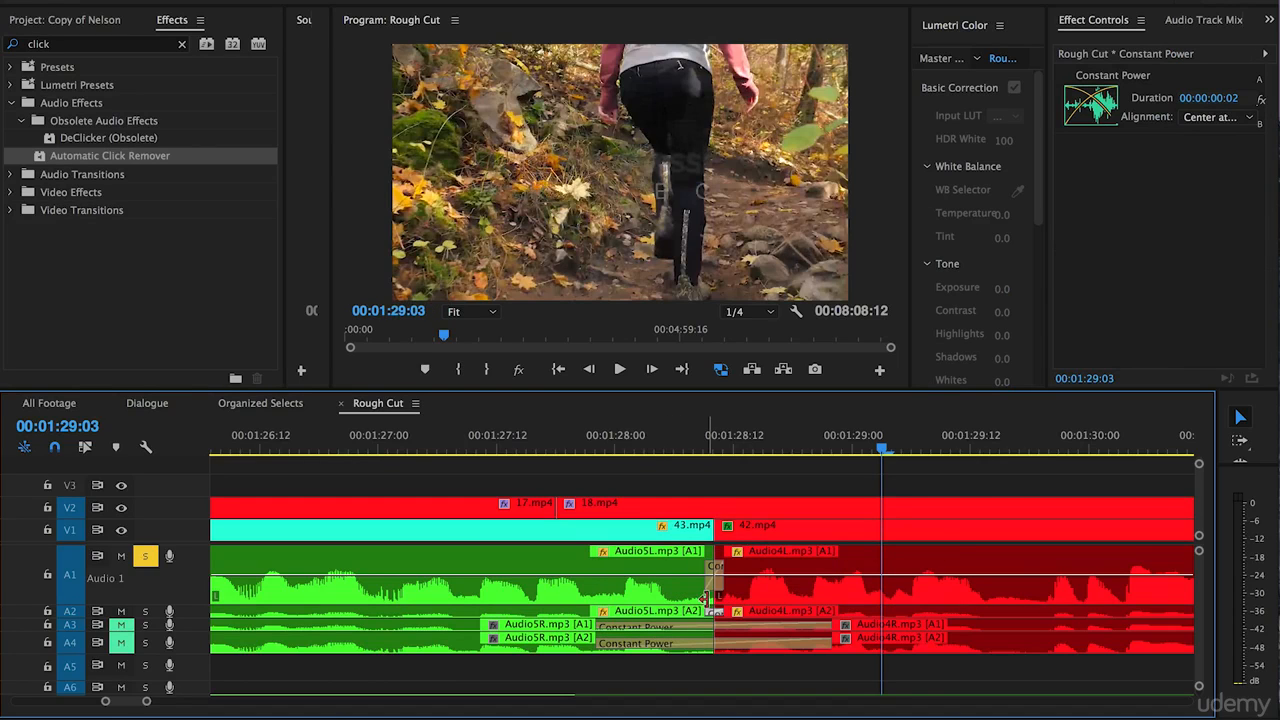
click(645, 461)
click(686, 428)
key(space)
key(minus)
key(minus)
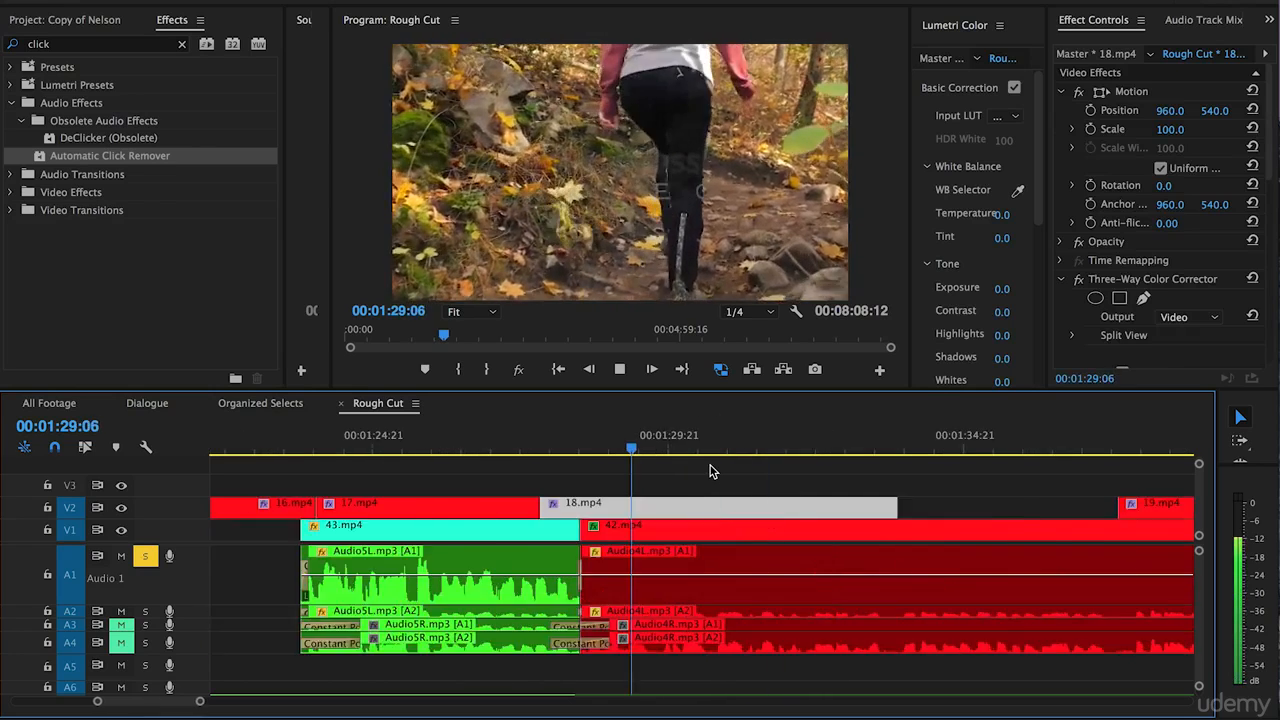
key(space)
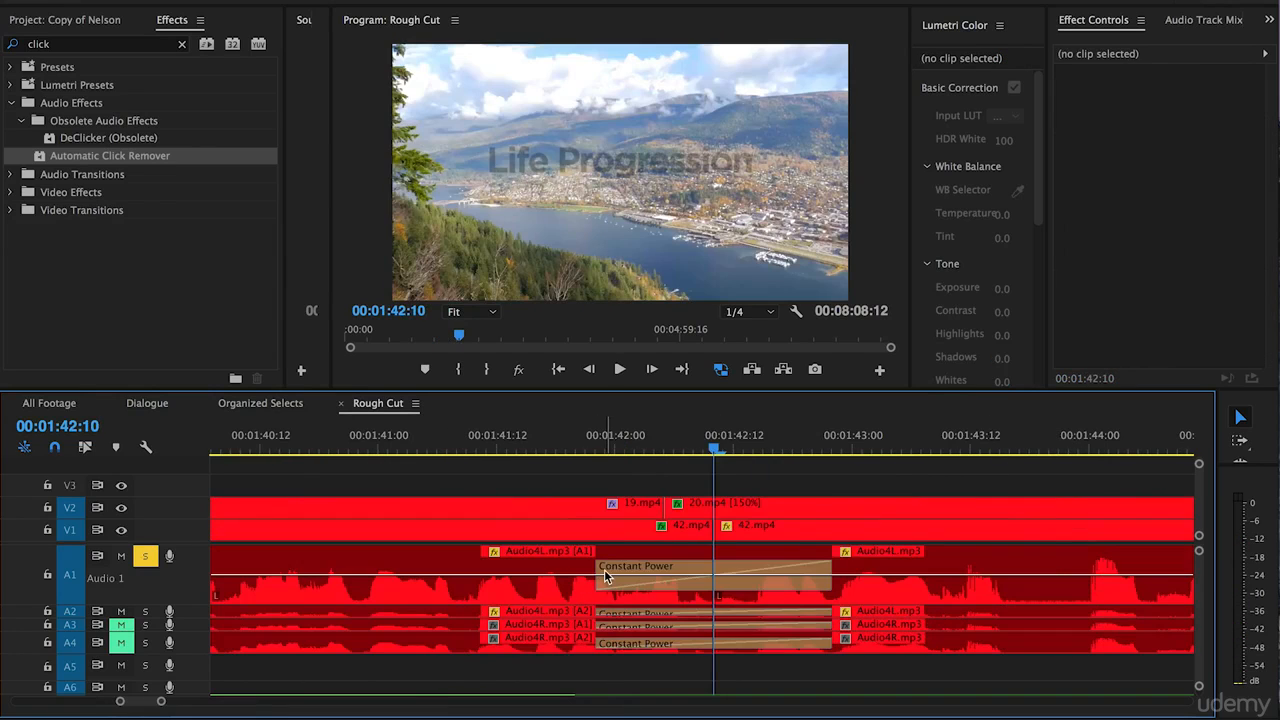
Add Constant Power transitions at the 00:01:42:10 cut between the Audio4 clips and shorten those on A1 and A2 to 2 frames.
drag(604, 571, 873, 582)
drag(606, 615, 882, 595)
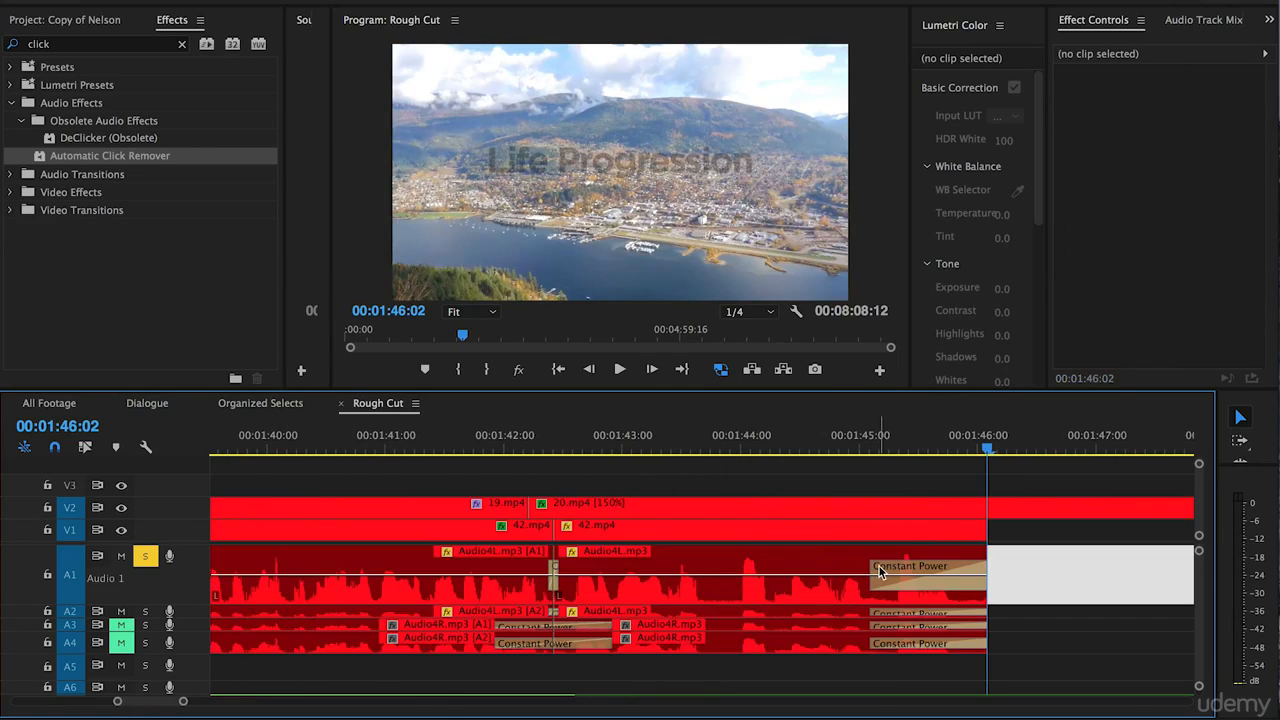
Add Constant Power transitions at the end of the Audio4 clips at 00:01:46:02 and shorten those on A1 and A2 to 8 frames.
click(878, 572)
mouse_move(876, 570)
mouse_down()
mouse_move(962, 571)
mouse_move(886, 572)
mouse_up()
key(=)
scroll(555, 603, up, 2)
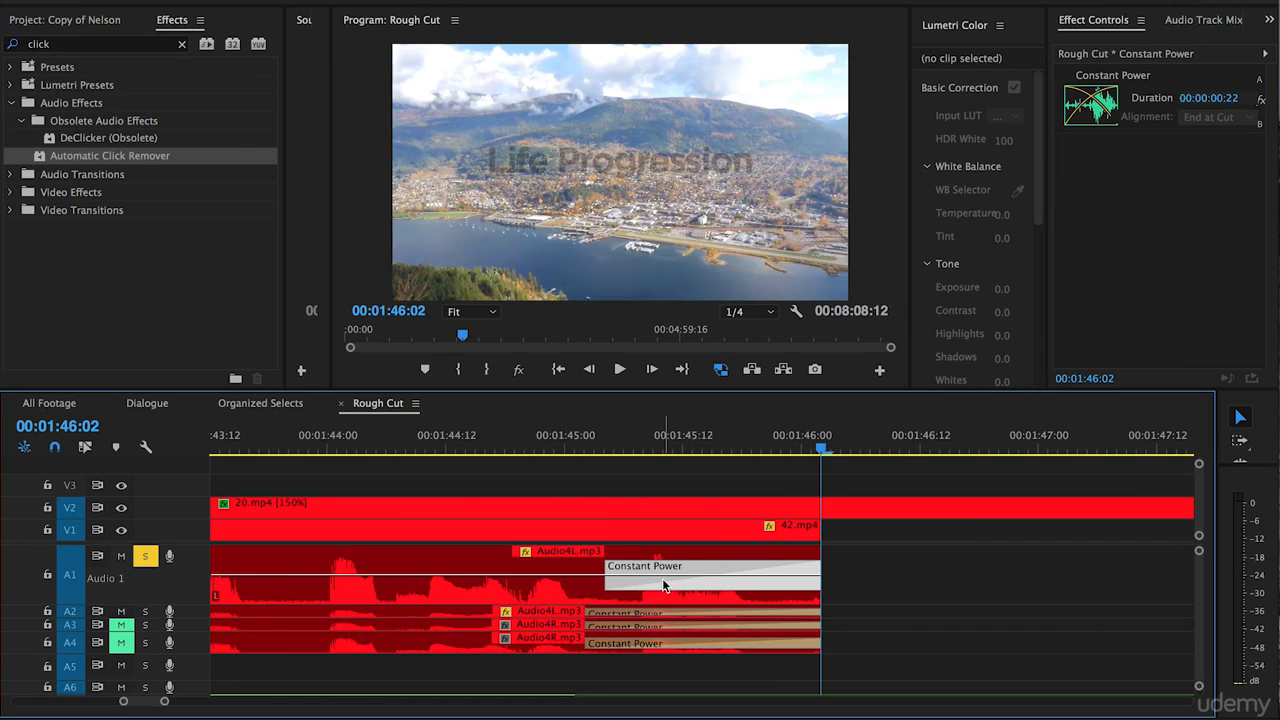
drag(608, 566, 734, 566)
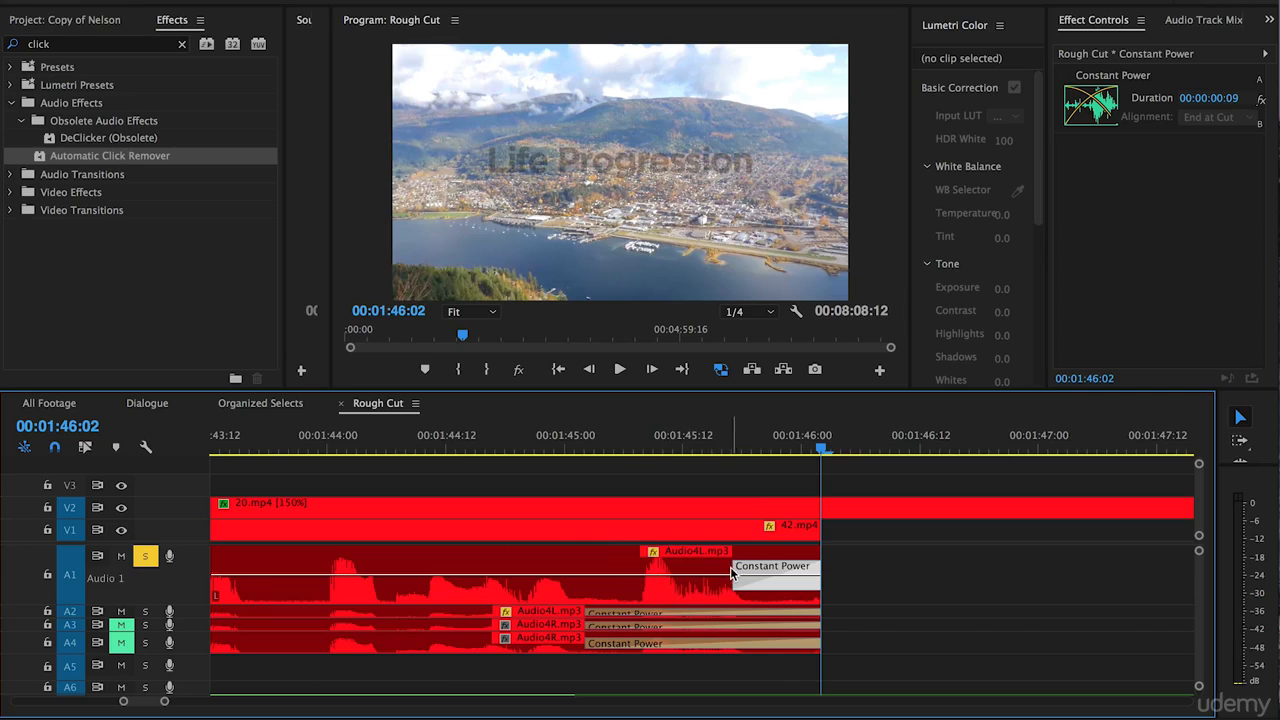
drag(729, 567, 585, 568)
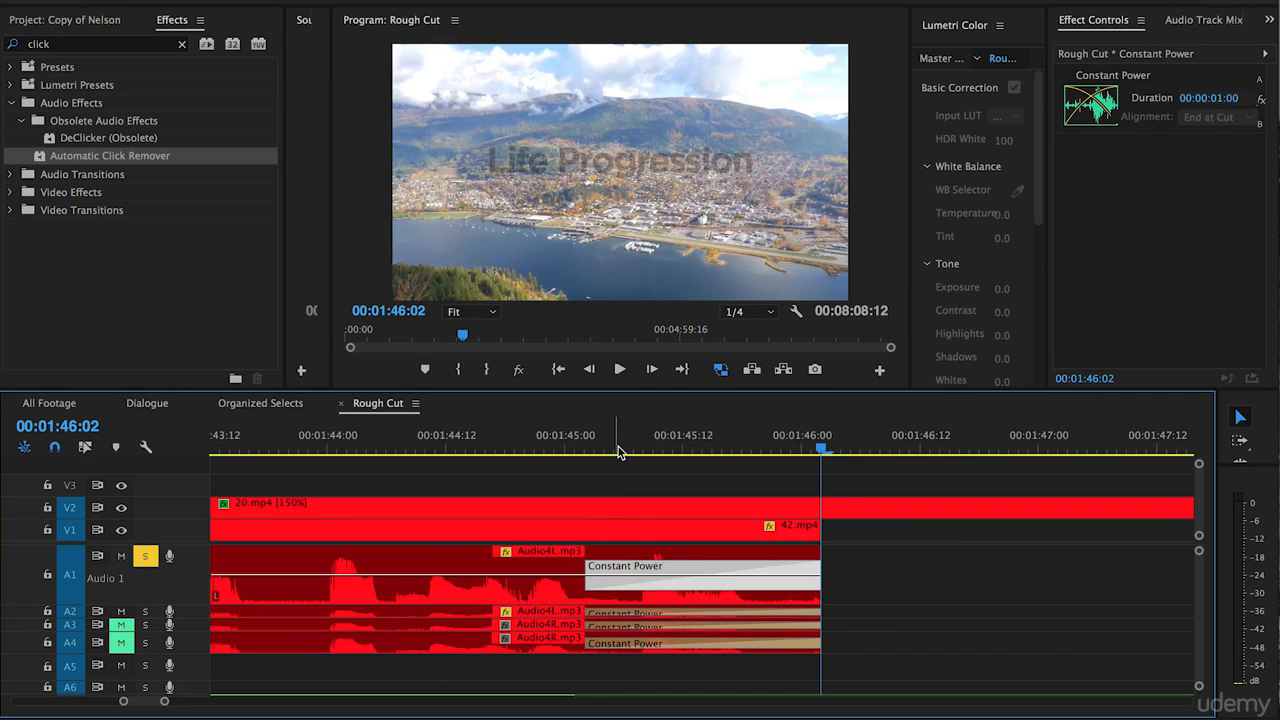
drag(595, 568, 745, 566)
drag(588, 612, 745, 608)
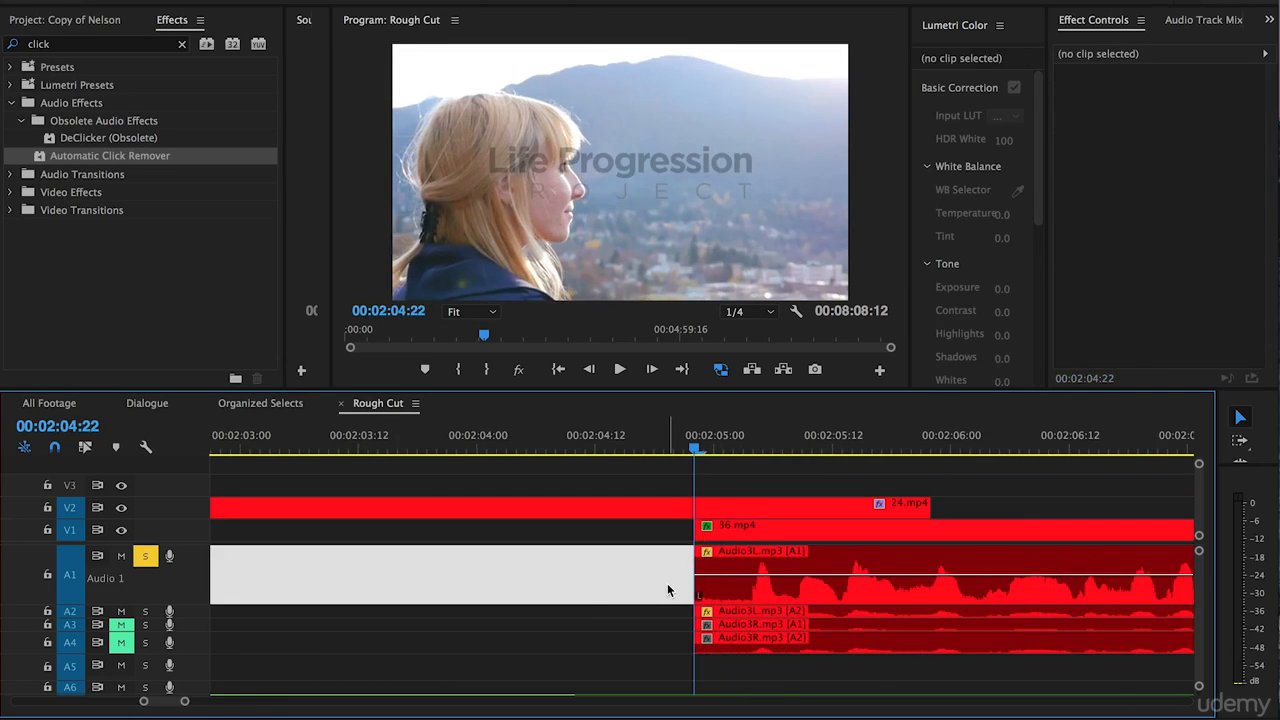
Add Constant Power transitions at the start of the Audio3 clips at 00:02:04:22 and shorten those on A1 and A2 to 6 frames.
key(shift+super+d)
drag(928, 577, 754, 577)
click(934, 610)
drag(925, 610, 754, 609)
Add Constant Power transitions at the end of the Audio3 clips at 00:02:30:23 and shorten the one on A1.
scroll(630, 609, down, 5)
scroll(814, 603, down, 5)
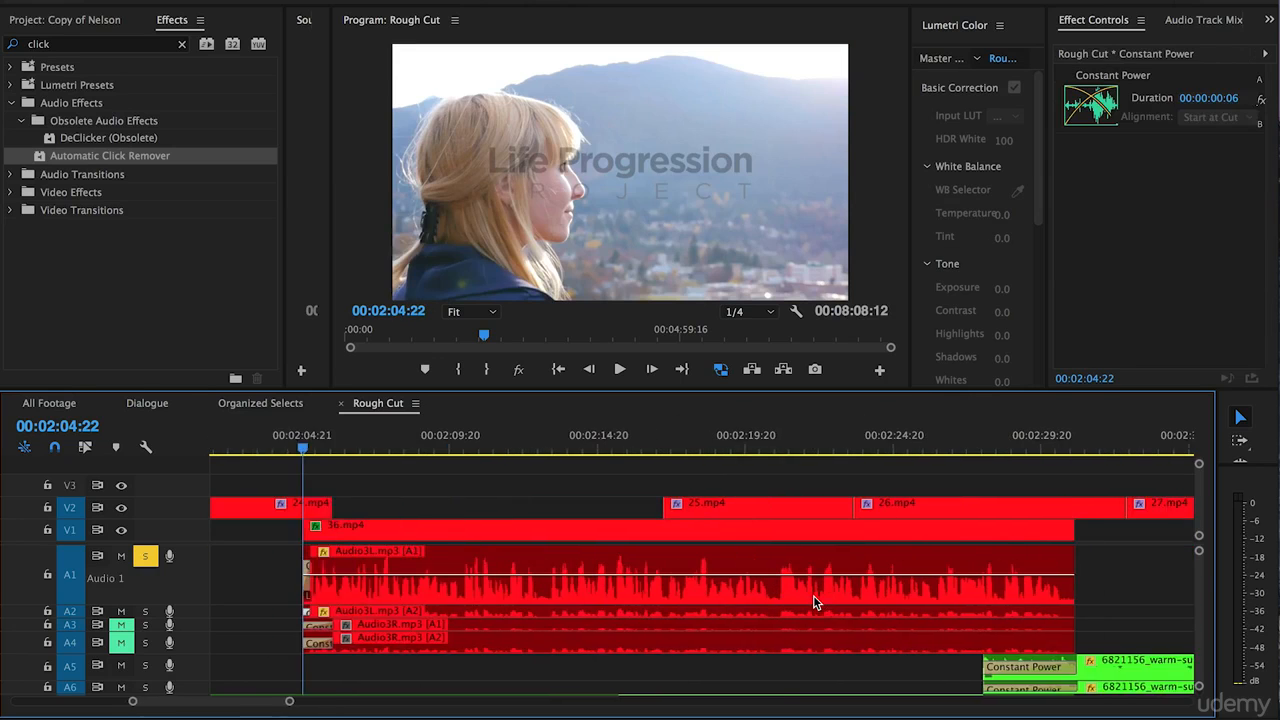
click(914, 450)
click(935, 551)
key(shift+super+d)
key(=)
key(=)
click(640, 578)
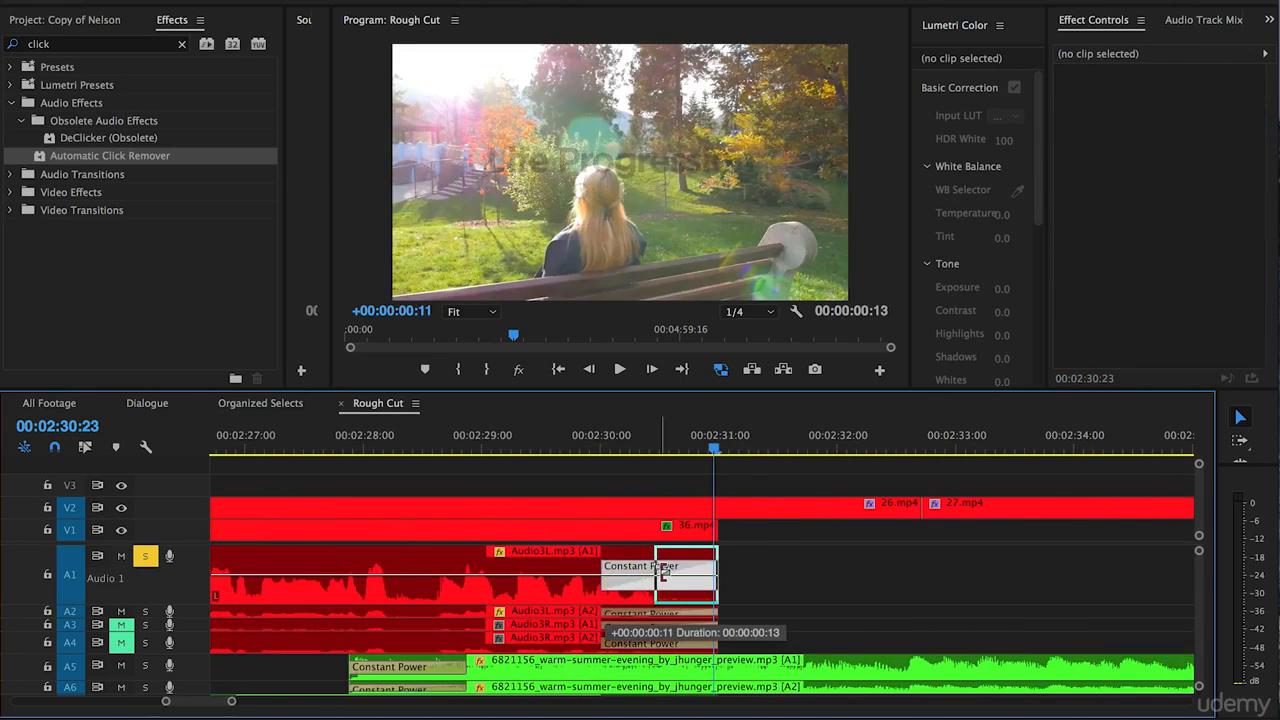
key(minus)
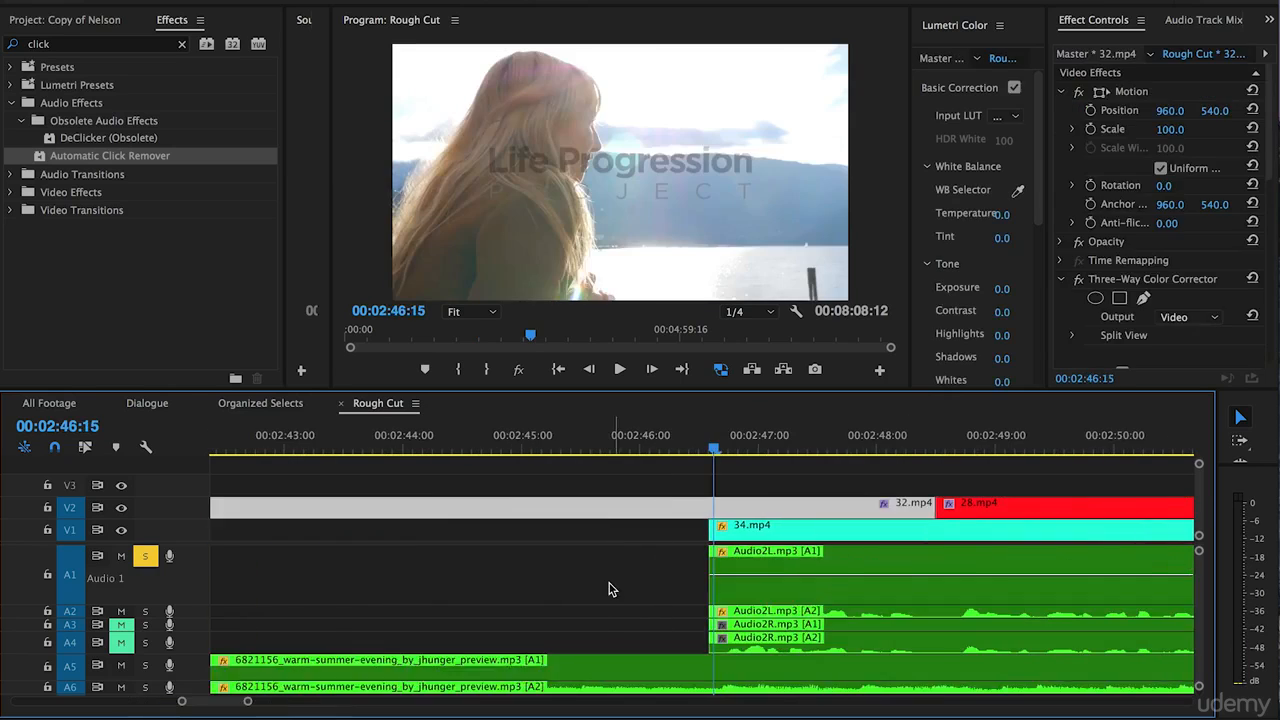
Add Constant Power transitions at the start of the Audio2 clips at 00:02:46:15 and shorten those on A1 and A2 to 4 frames.
click(612, 589)
key(shift+super+d)
drag(822, 574, 727, 576)
drag(823, 610, 725, 610)
key(minus)
key(=)
scroll(560, 590, right, 7)
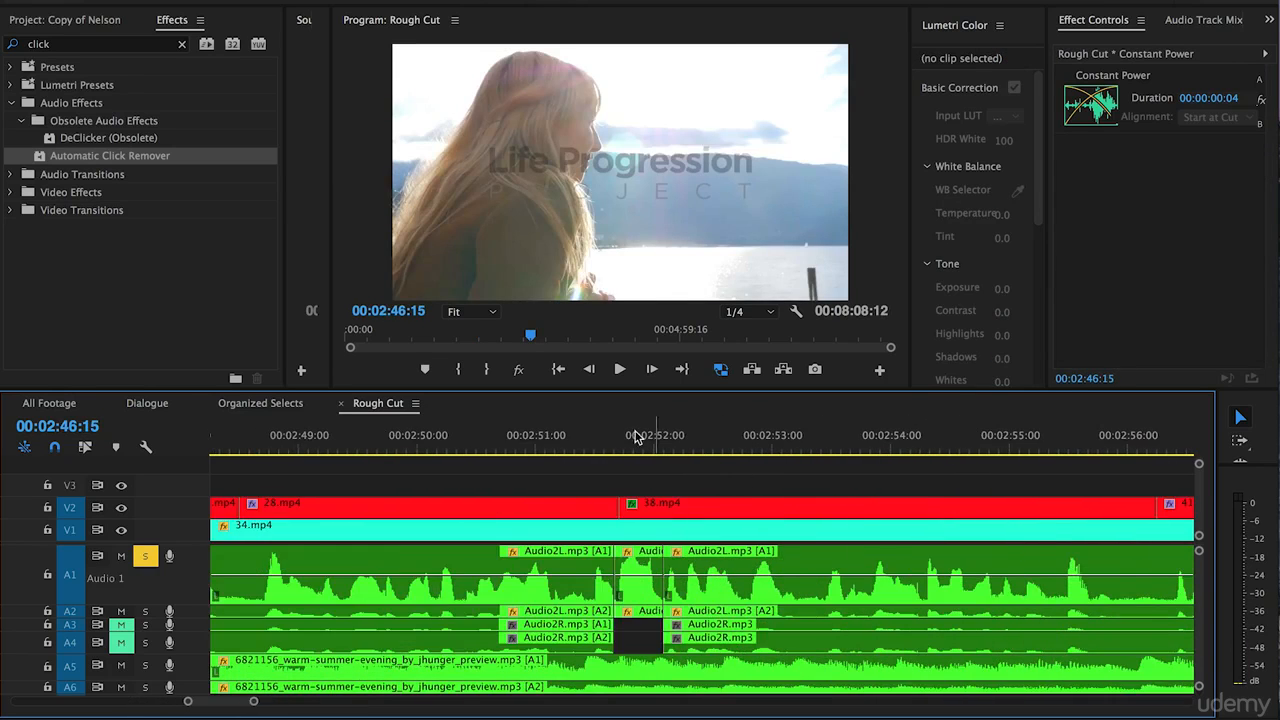
Add Constant Power transitions at the 00:02:51:16 cut, make those on A1 and A2 2 frames long and centred on the cut, and play back the result.
click(617, 449)
key(=)
click(612, 484)
key(shift+super+d)
drag(605, 569, 716, 572)
key(=)
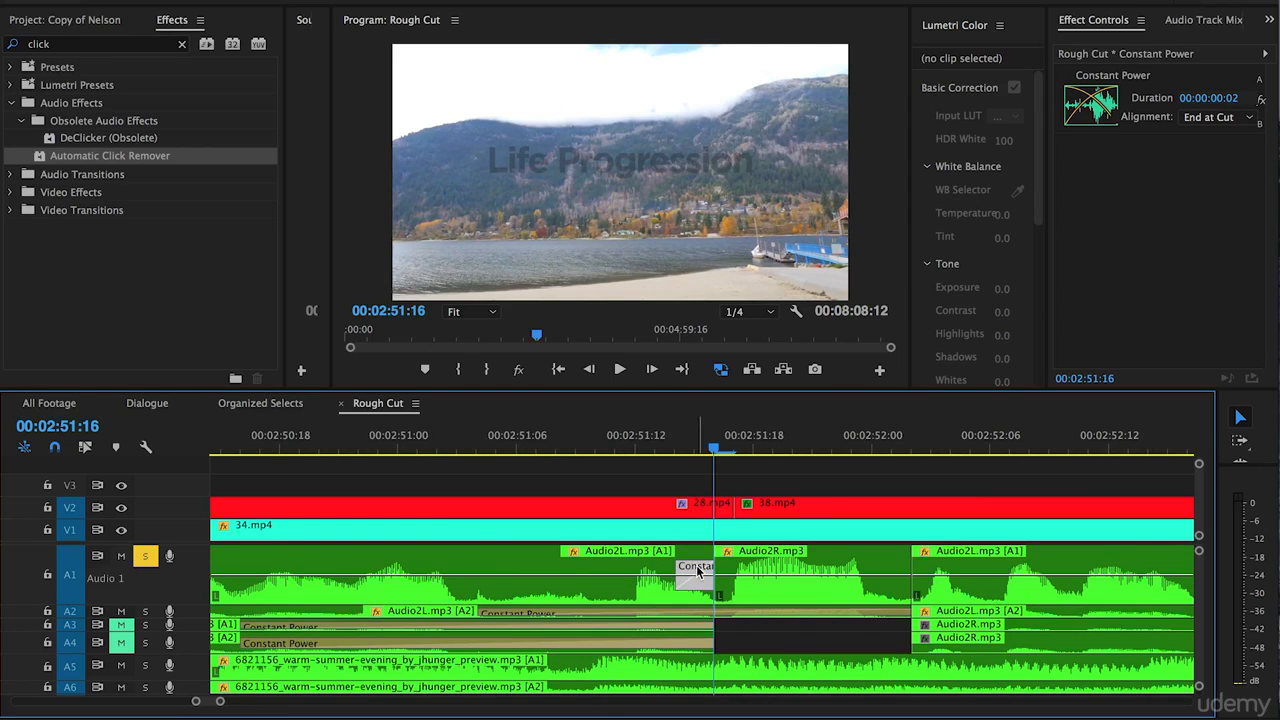
drag(694, 571, 714, 572)
click(688, 455)
key(space)
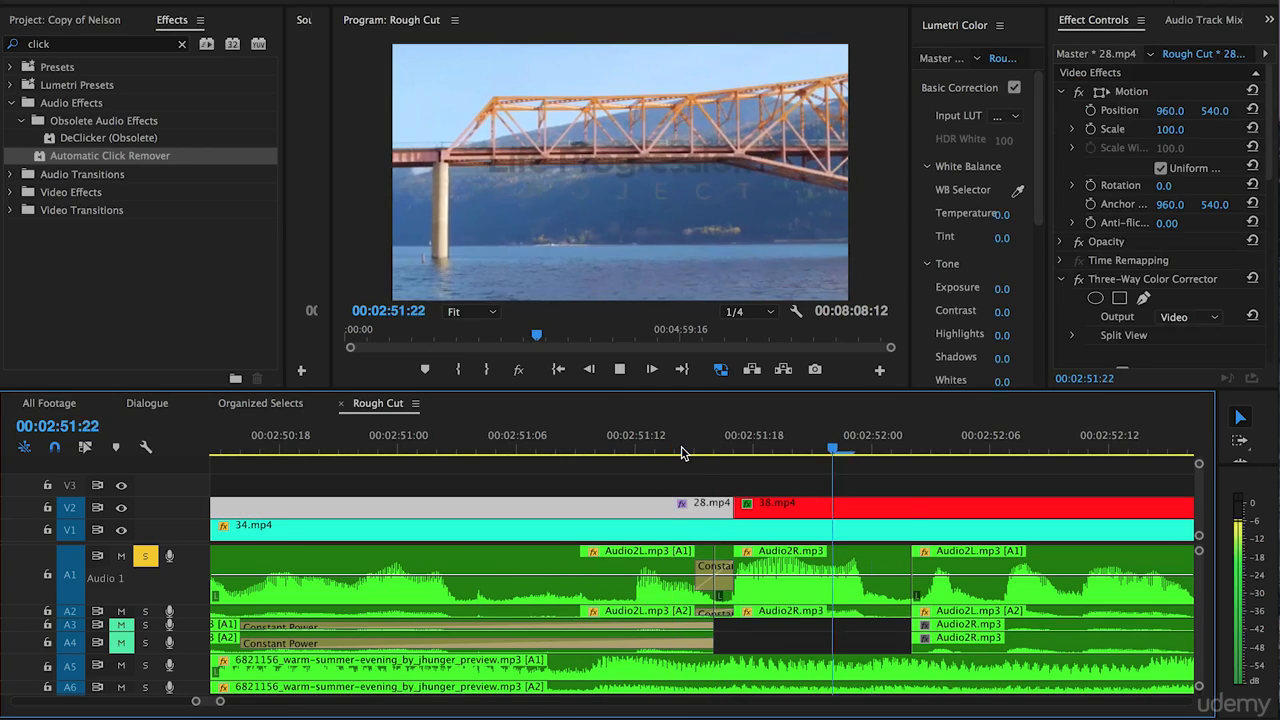
click(706, 572)
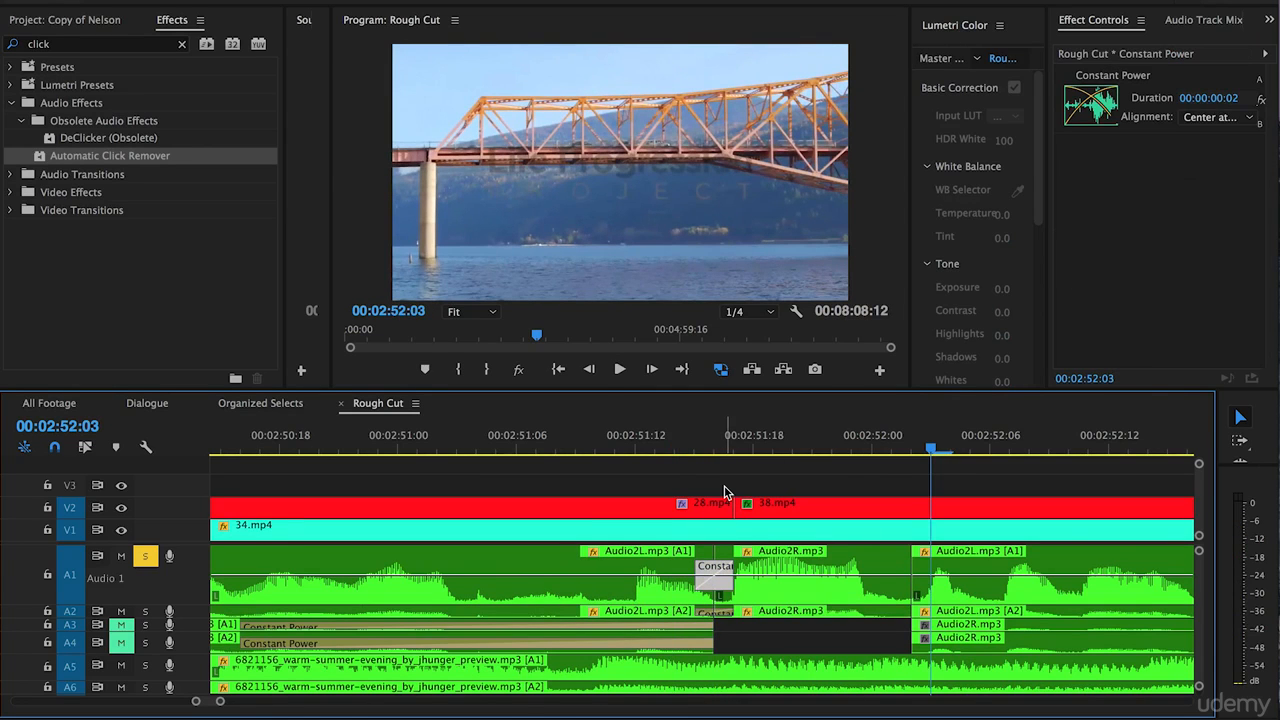
Add Constant Power transitions at the 00:02:52:02 cut between the Audio2 clips and play back the result.
click(912, 449)
click(835, 477)
key(ctrl+shift+d)
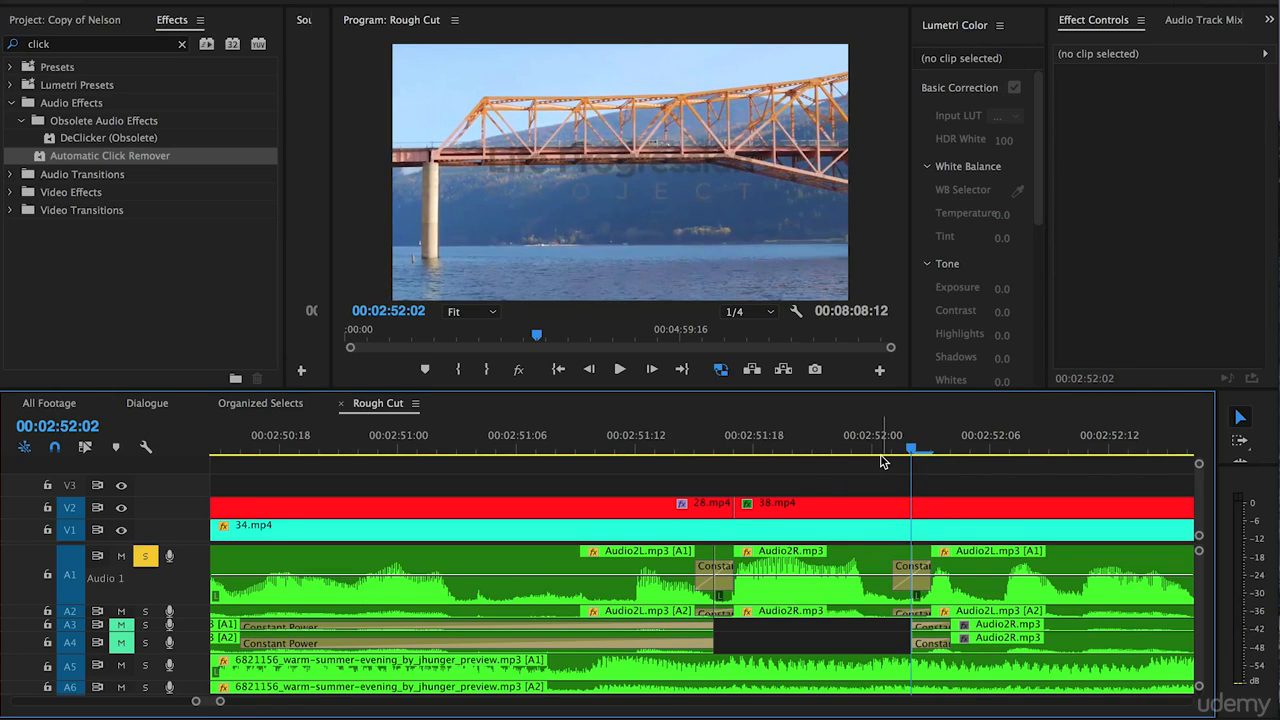
click(873, 435)
key(space)
key(space)
Add Constant Power transitions at the end of the Audio2 clips at 00:03:04:01.
key(minus)
key(minus)
key(minus)
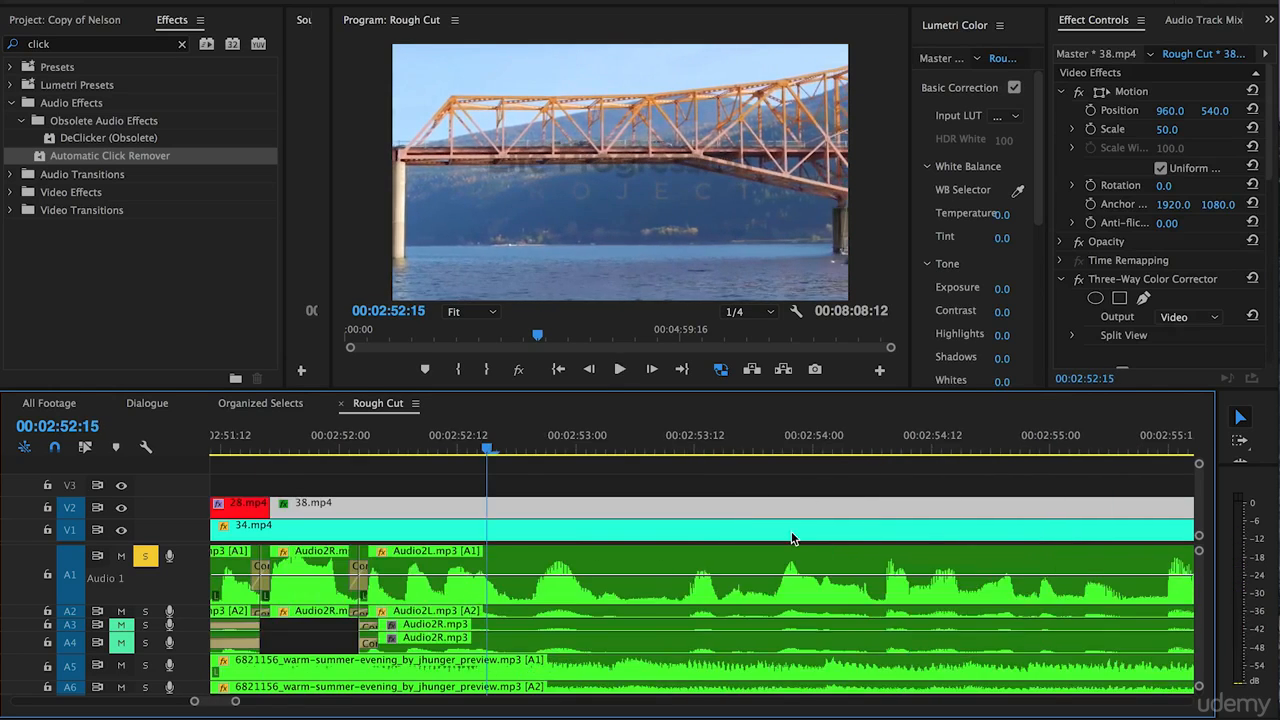
scroll(742, 576, down, 5)
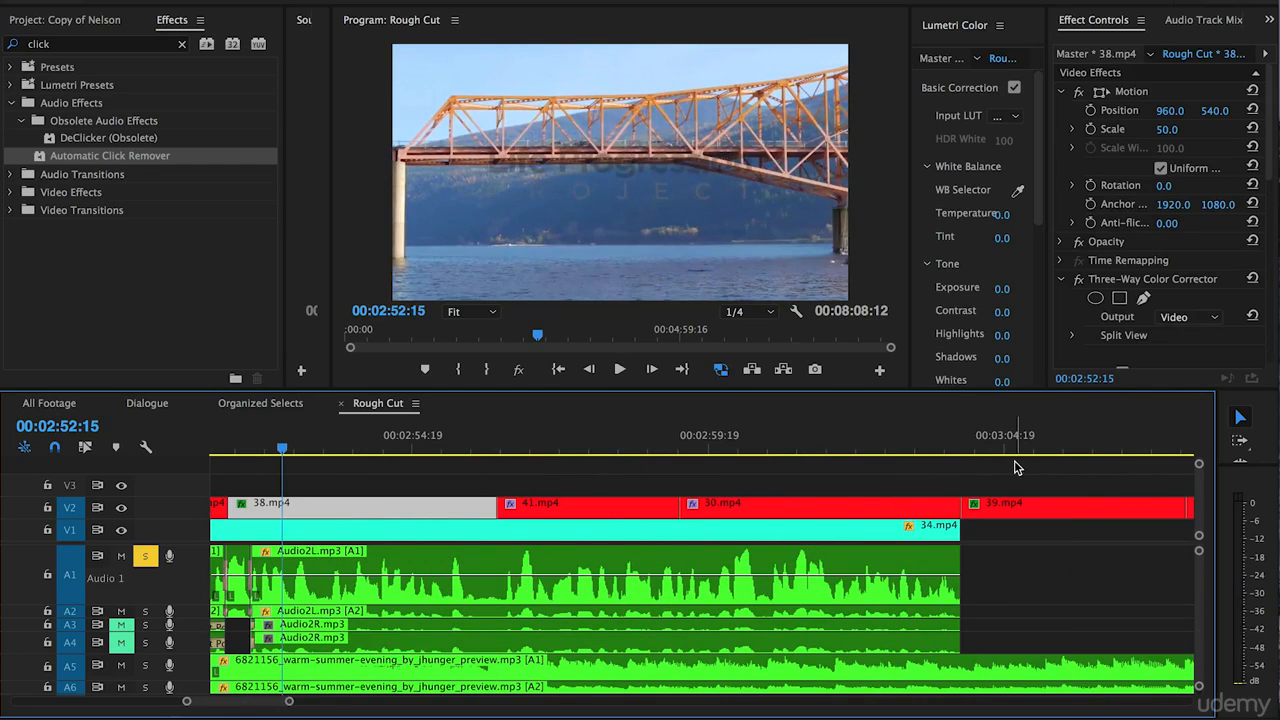
click(965, 450)
key(Left)
key(equal)
key(equal)
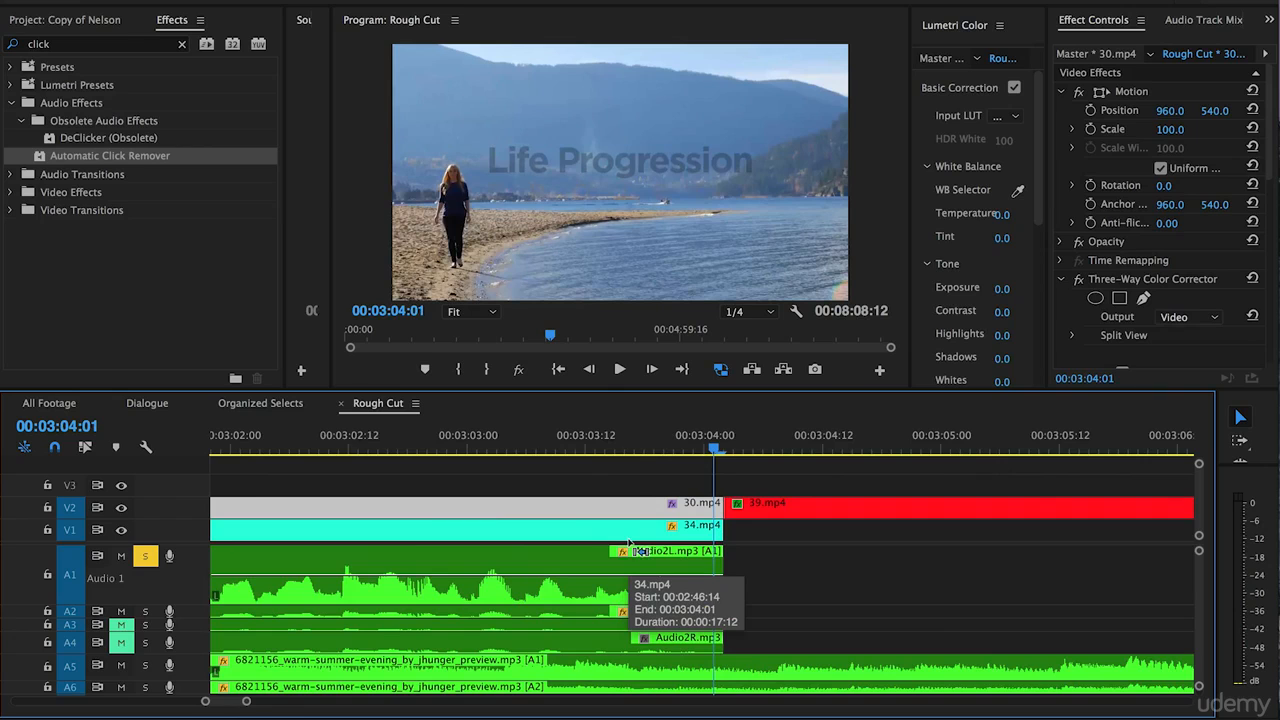
key(ctrl+shift+d)
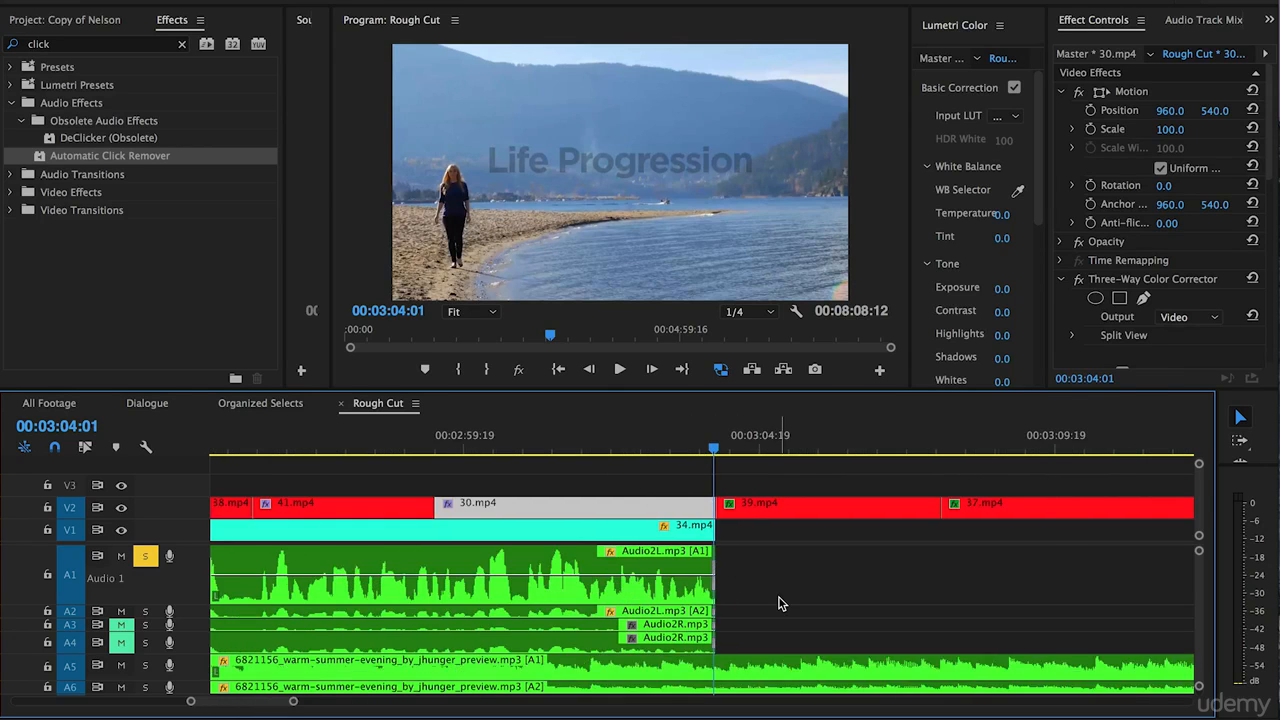
Add Constant Power transitions at the start of the Audio6 clips at 00:03:17:06.
key(minus)
key(minus)
click(918, 443)
key(equal)
key(equal)
key(equal)
key(ctrl+shift+d)
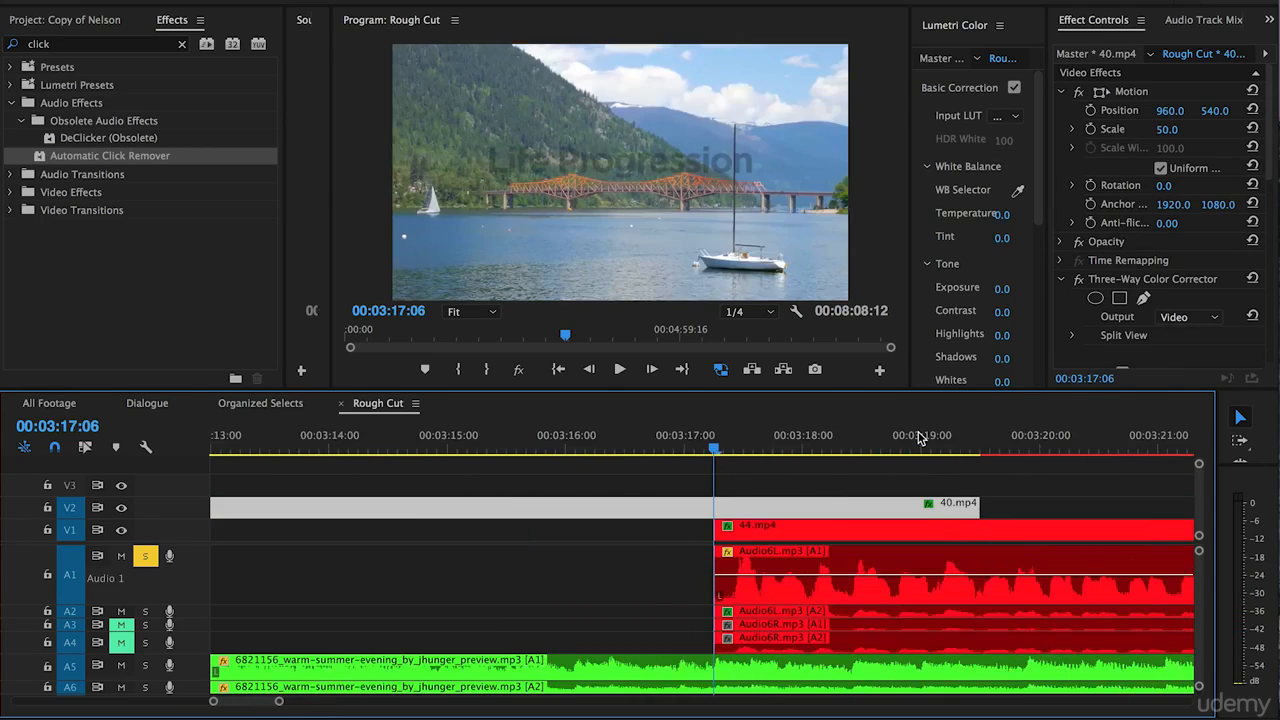
Add Constant Power transitions at the end of the Audio6 clips at 00:03:34:04.
key(minus)
key(minus)
key(minus)
key(minus)
click(964, 446)
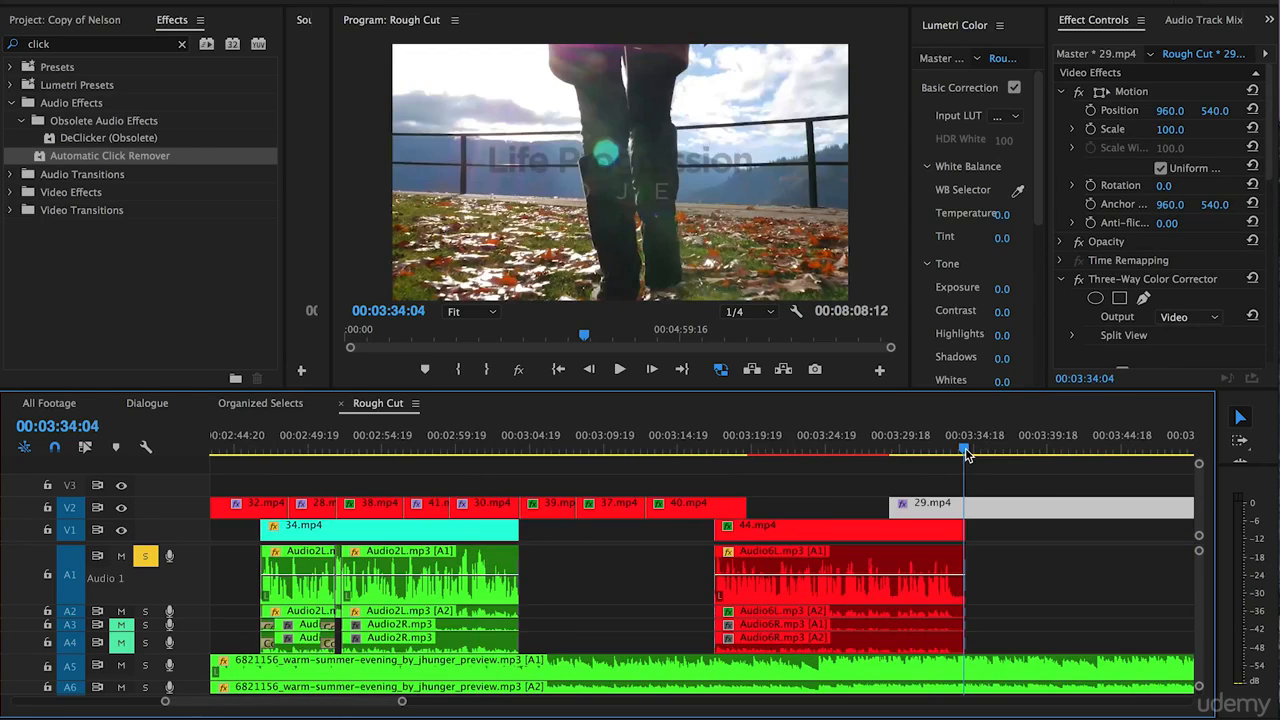
key(equal)
key(equal)
key(minus)
key(minus)
key(minus)
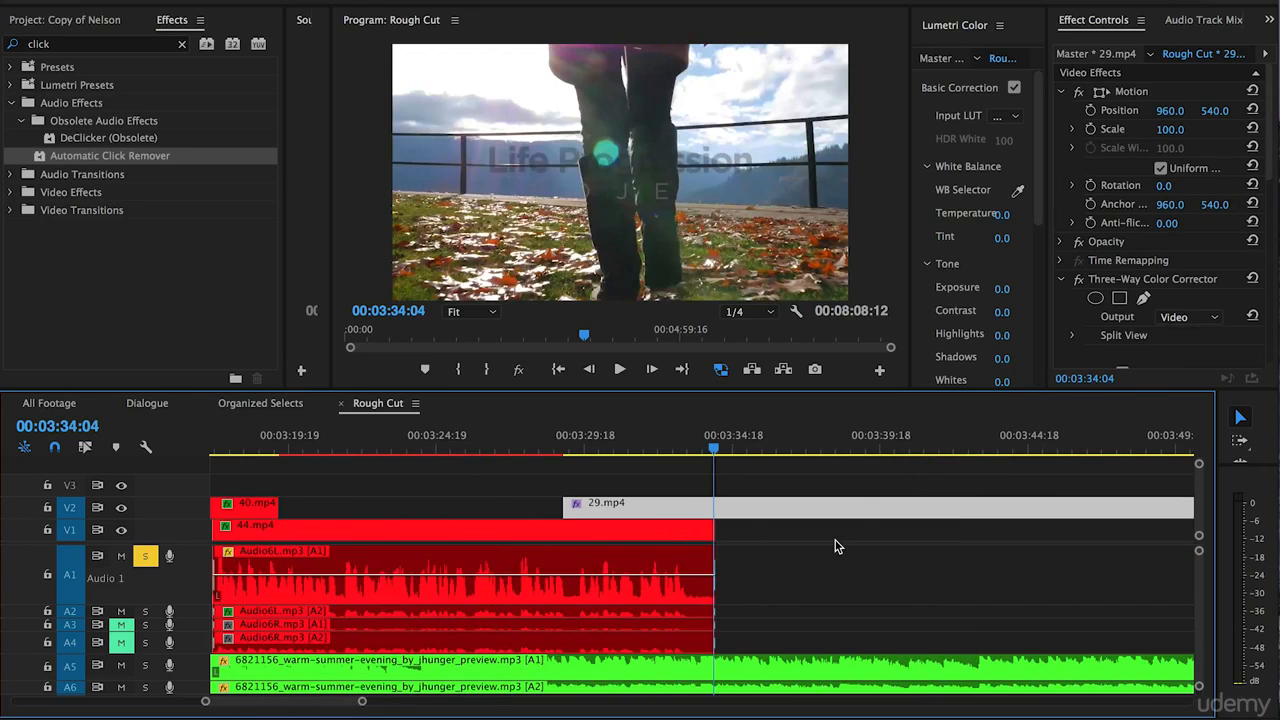
click(836, 596)
key(minus)
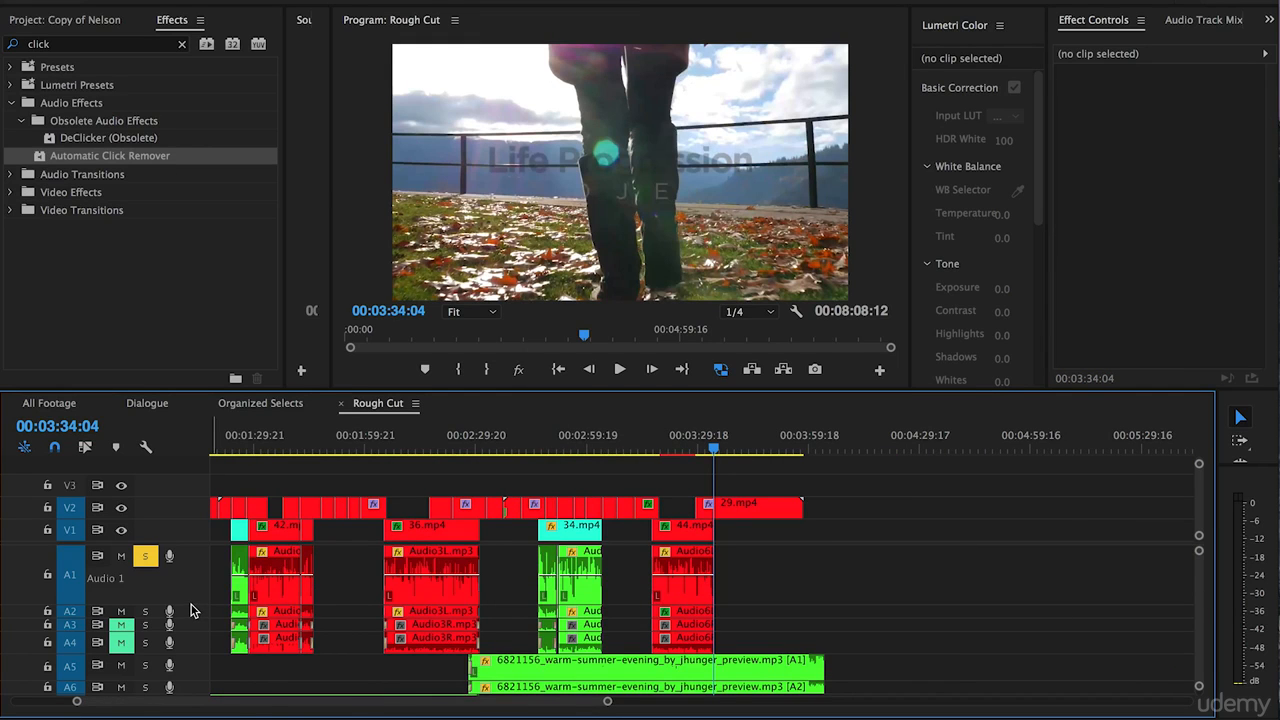
Reduce the height of track A1 and enlarge the A5 and A6 music tracks to expose the volume line.
drag(191, 602, 194, 574)
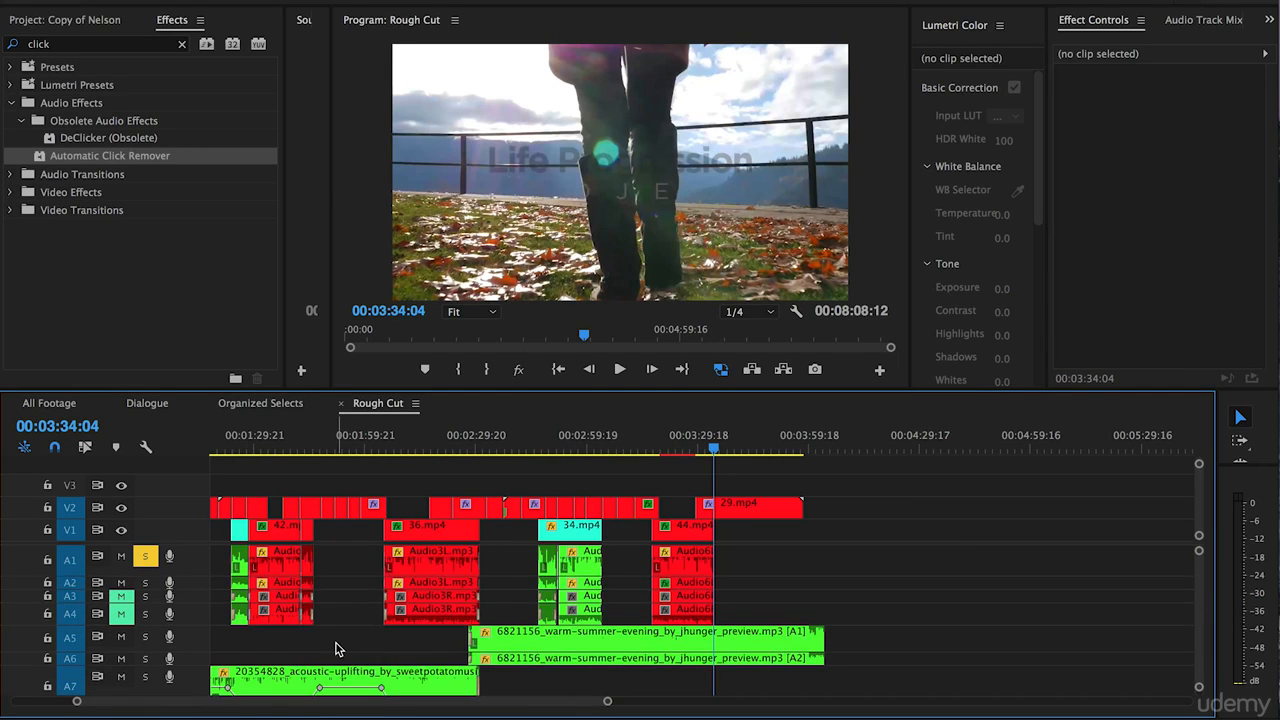
key(minus)
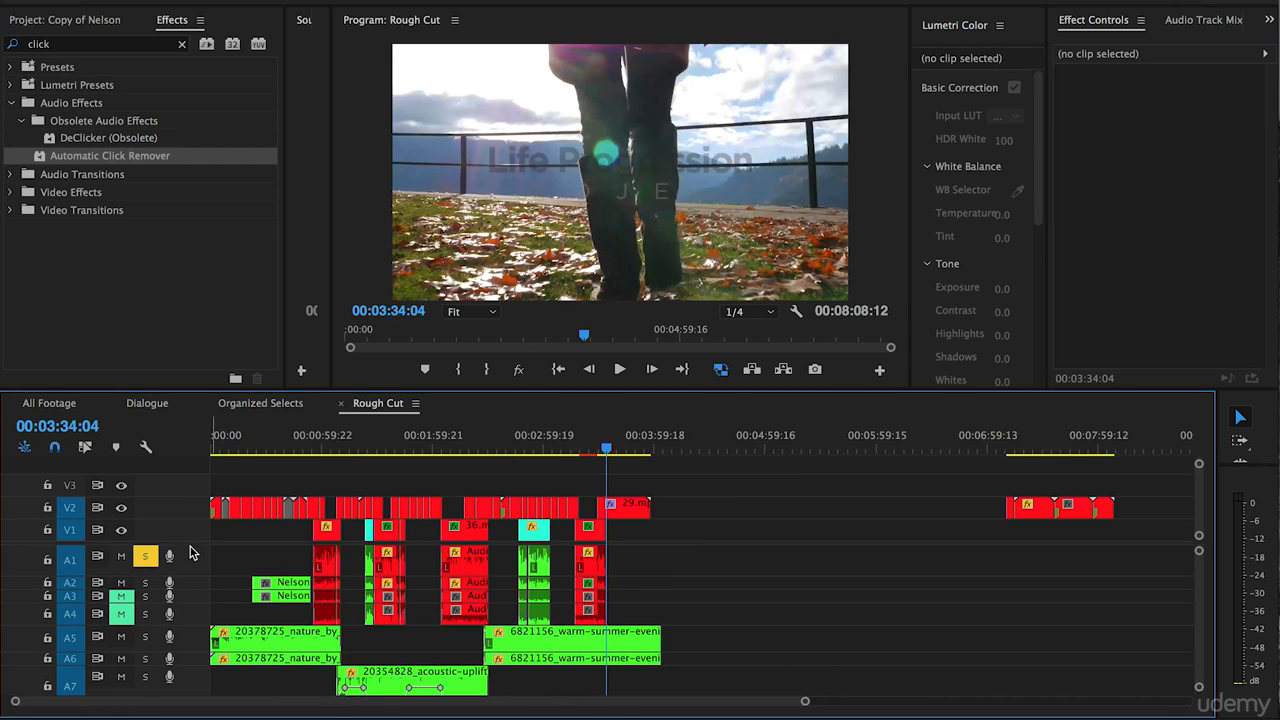
drag(194, 540, 194, 511)
drag(194, 619, 194, 641)
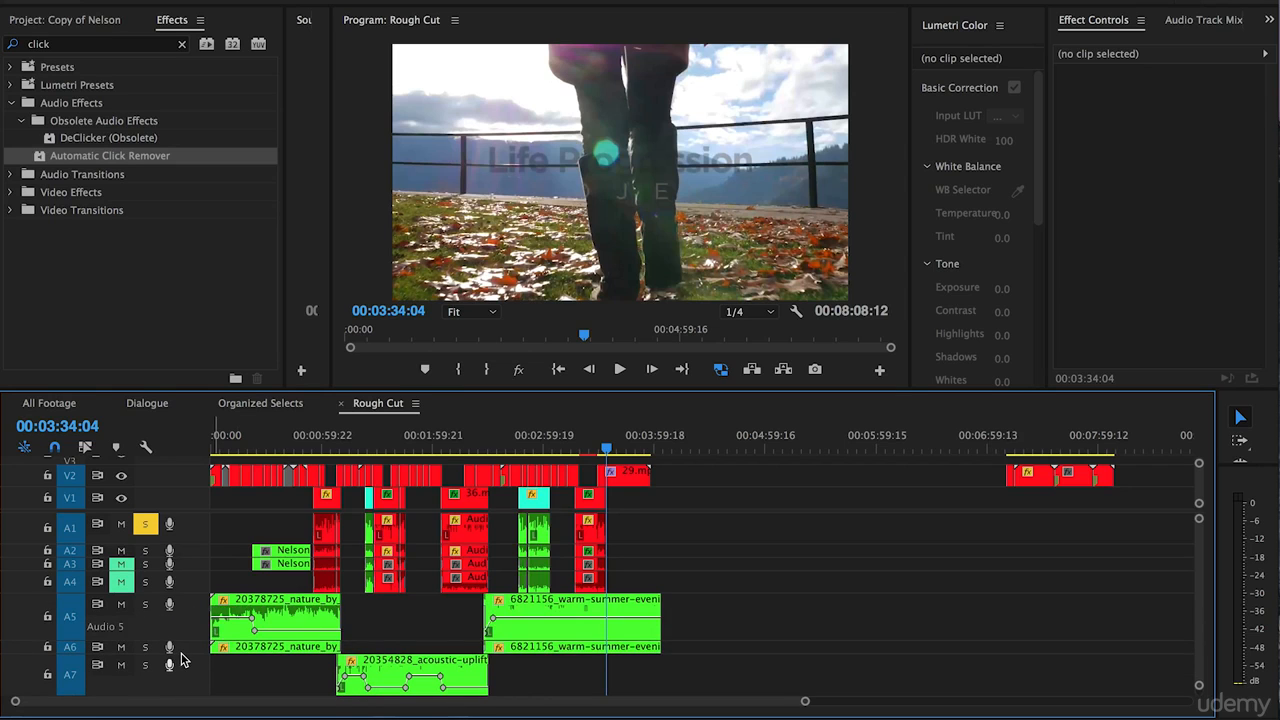
drag(196, 655, 197, 665)
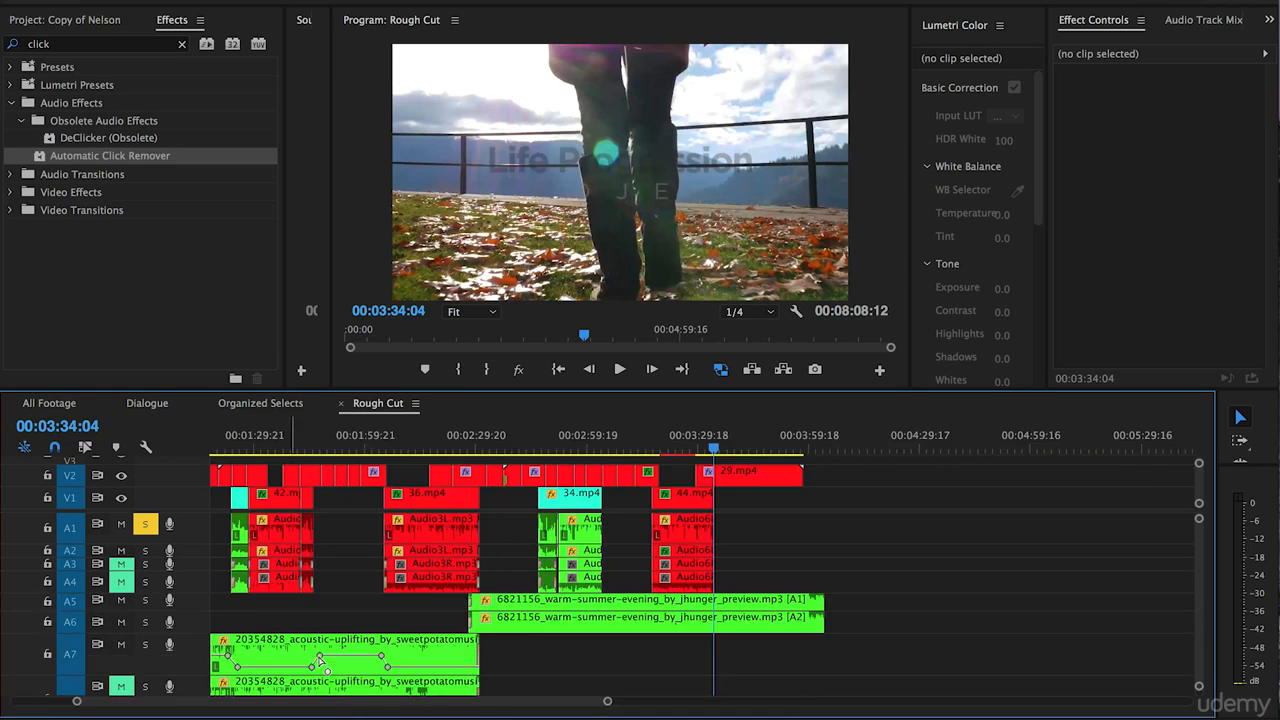
drag(206, 611, 206, 642)
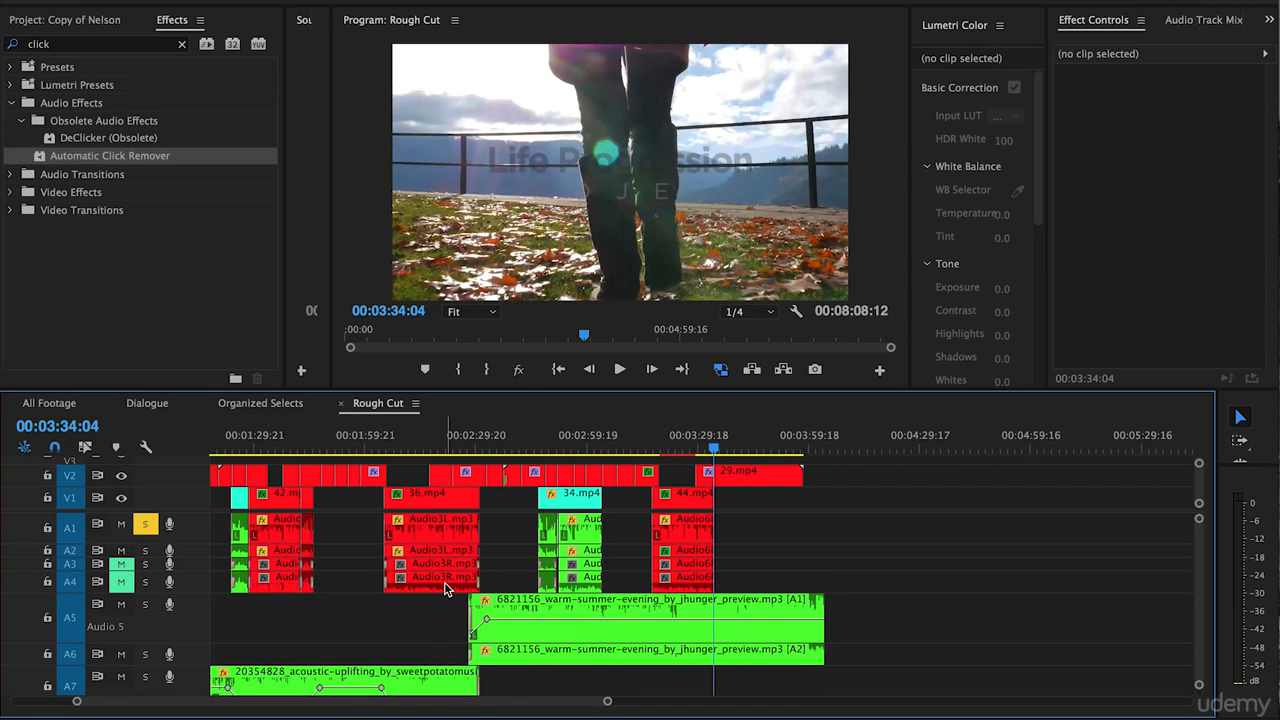
Place the playhead at 00:02:44:20, turn off solo on A1 and solo track A5 instead.
click(532, 448)
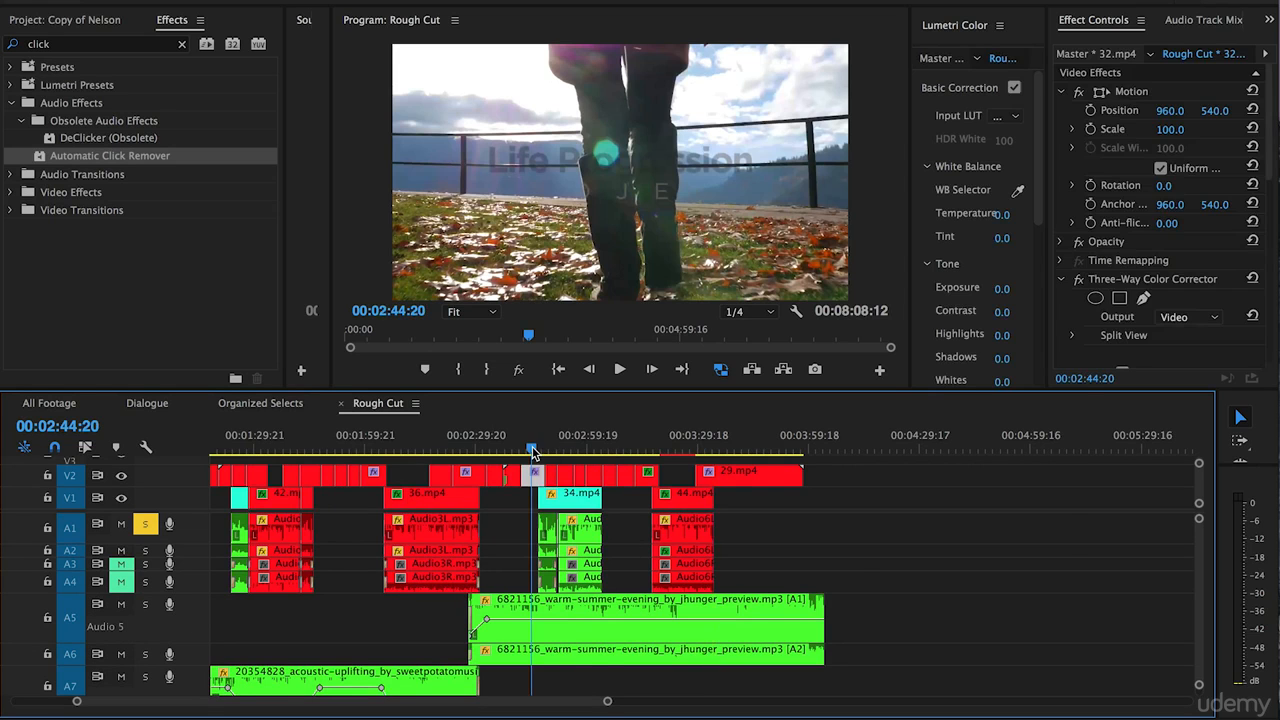
key(equal)
key(equal)
scroll(603, 555, right, 3)
key(equal)
scroll(426, 568, right, 5)
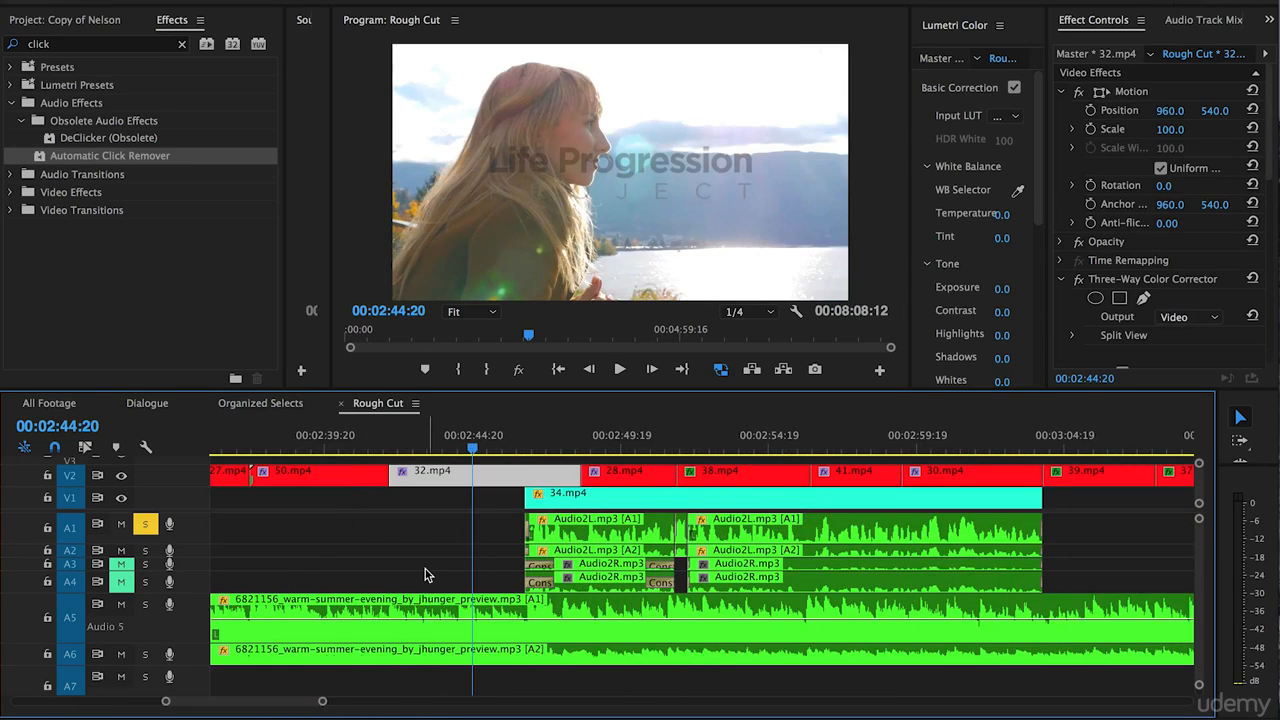
click(145, 526)
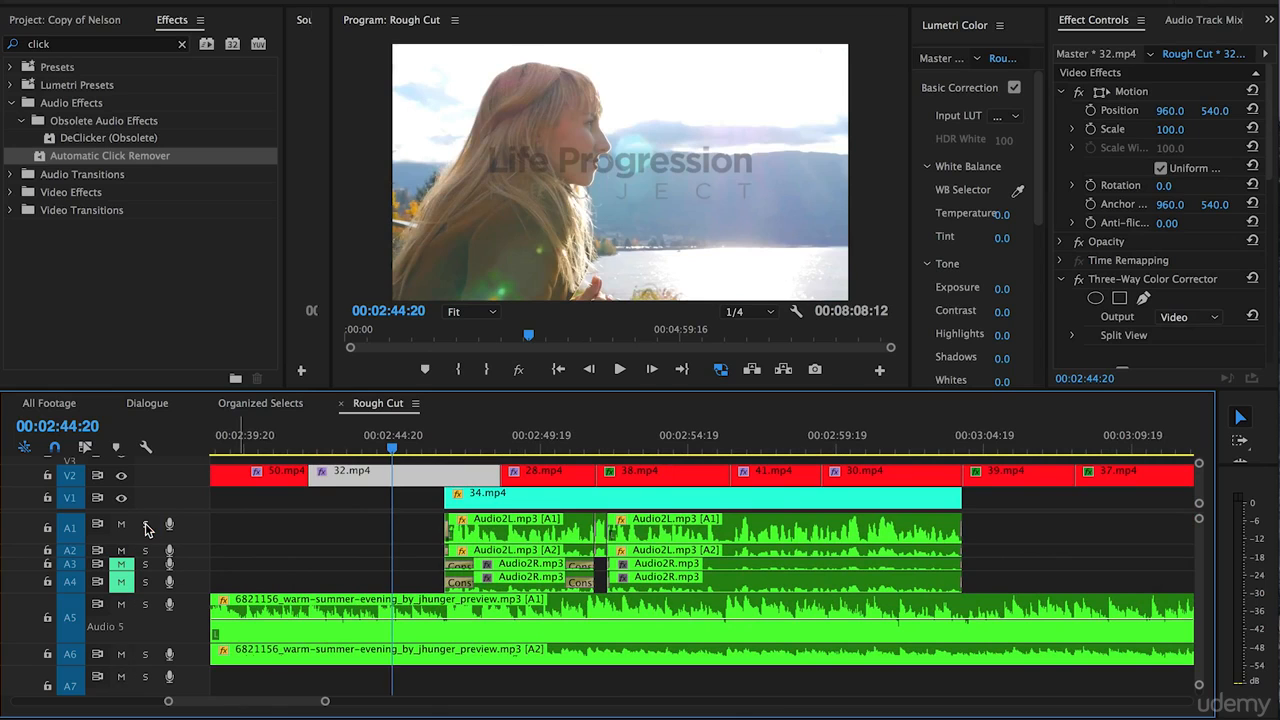
click(145, 604)
key(equal)
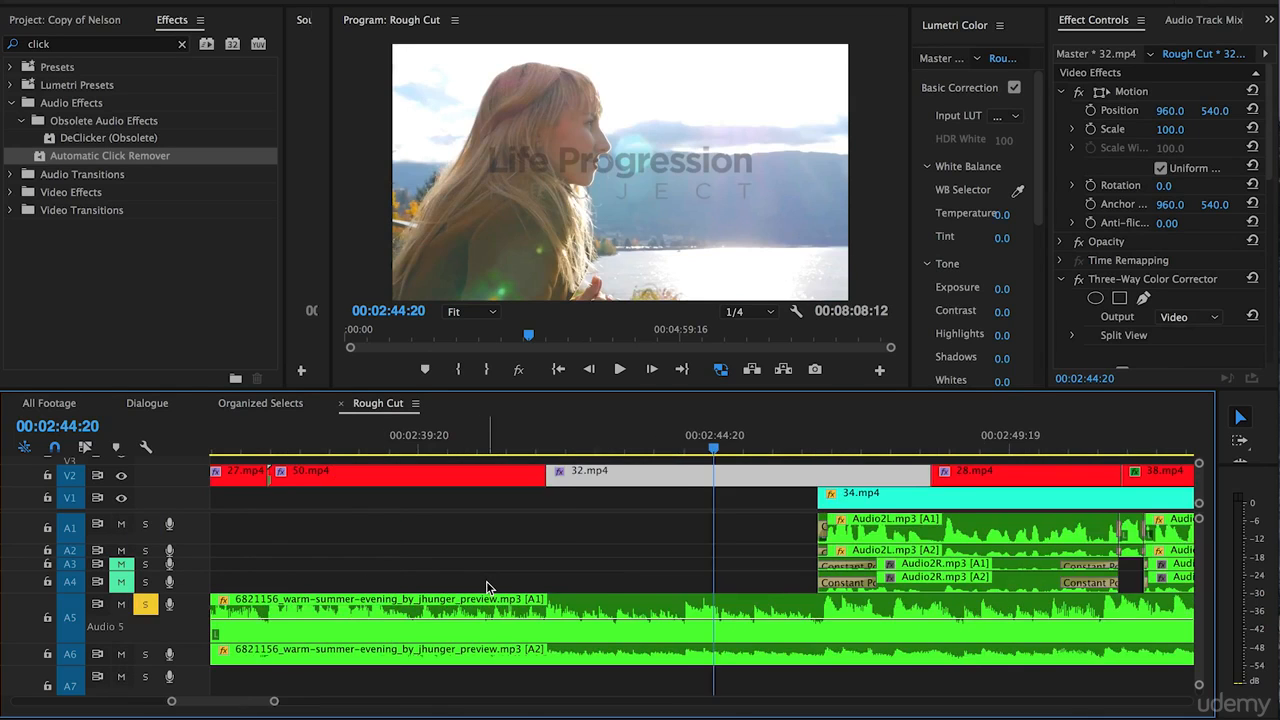
Add two volume keyframes to the A5 music around the Audio2 dialogue start, lower the second to -16.03 dB at 00:02:47:10, and play back the fade.
scroll(420, 585, right, 5)
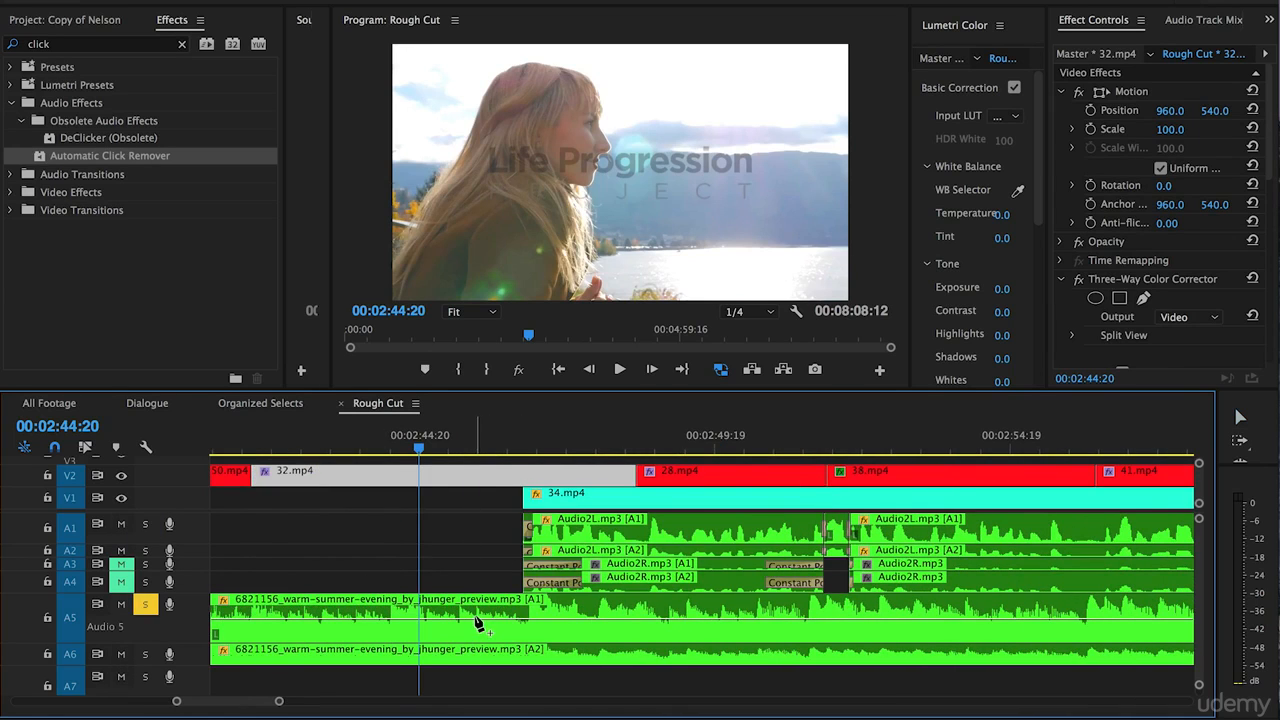
click(460, 623)
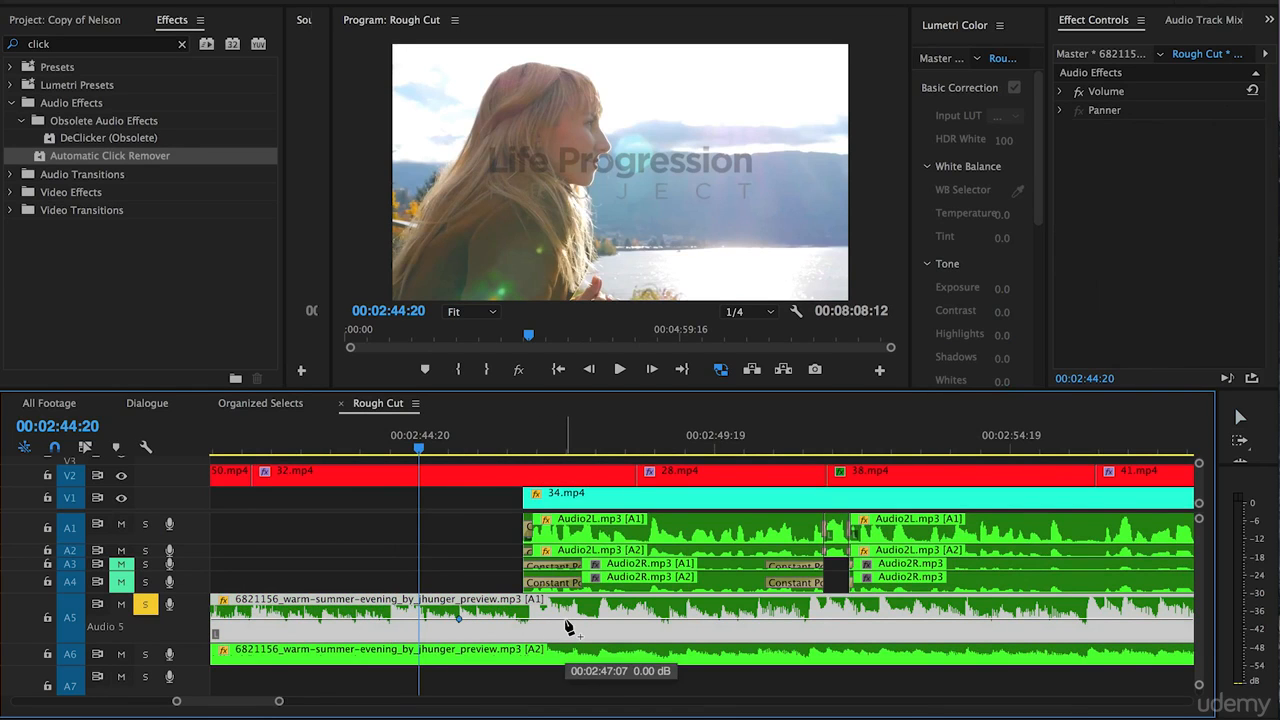
drag(566, 618, 571, 633)
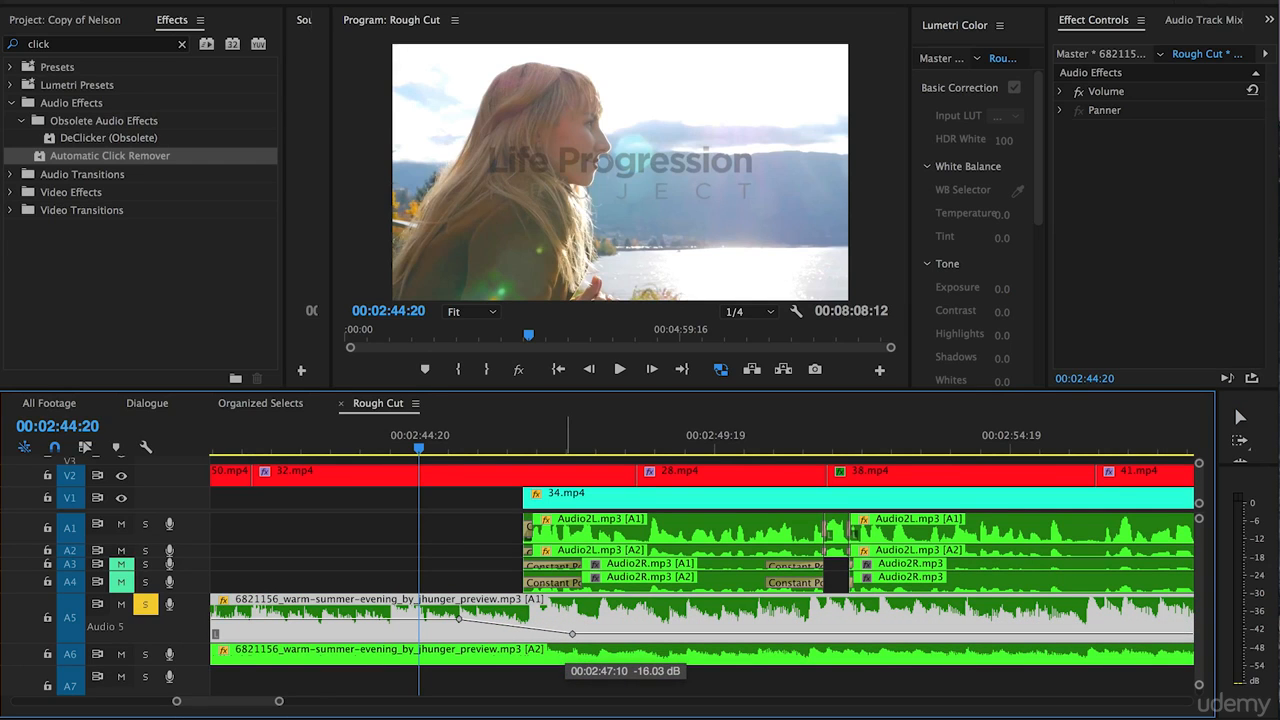
key(space)
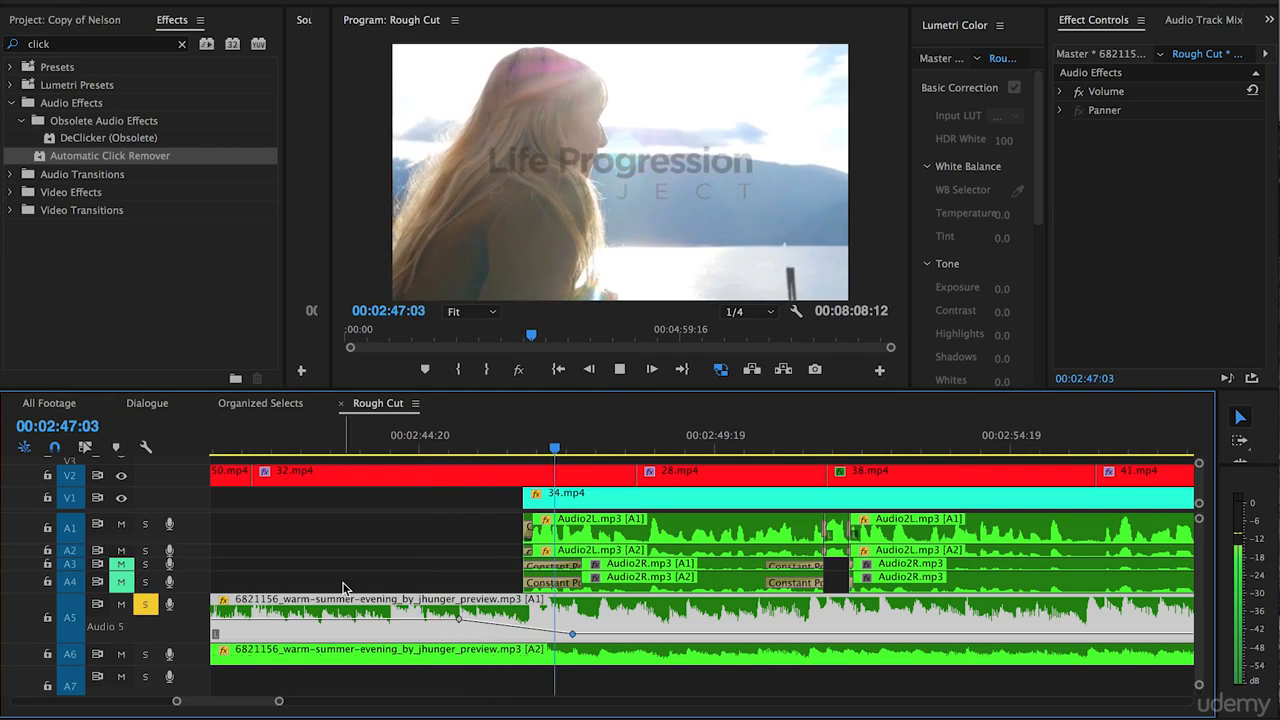
key(space)
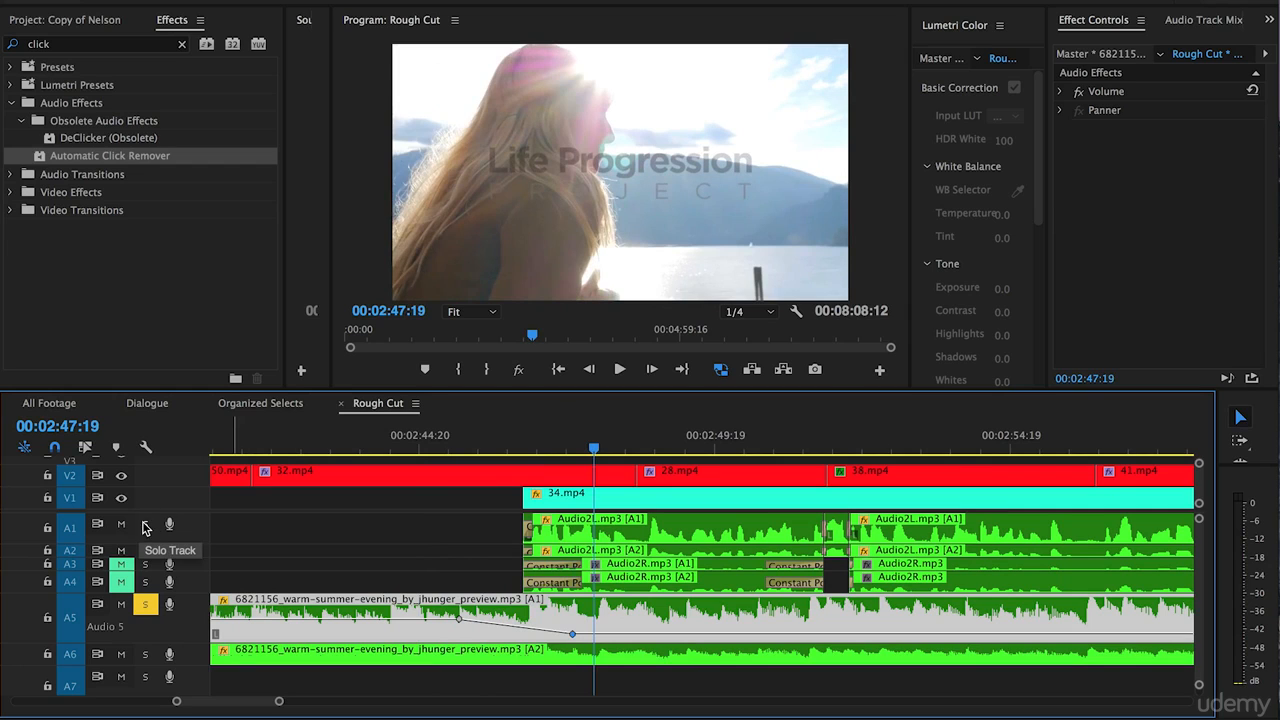
Solo A1 and A2 along with A5 and play back the dialogue over the lowered music from 00:02:45:21.
click(145, 525)
click(146, 551)
click(482, 438)
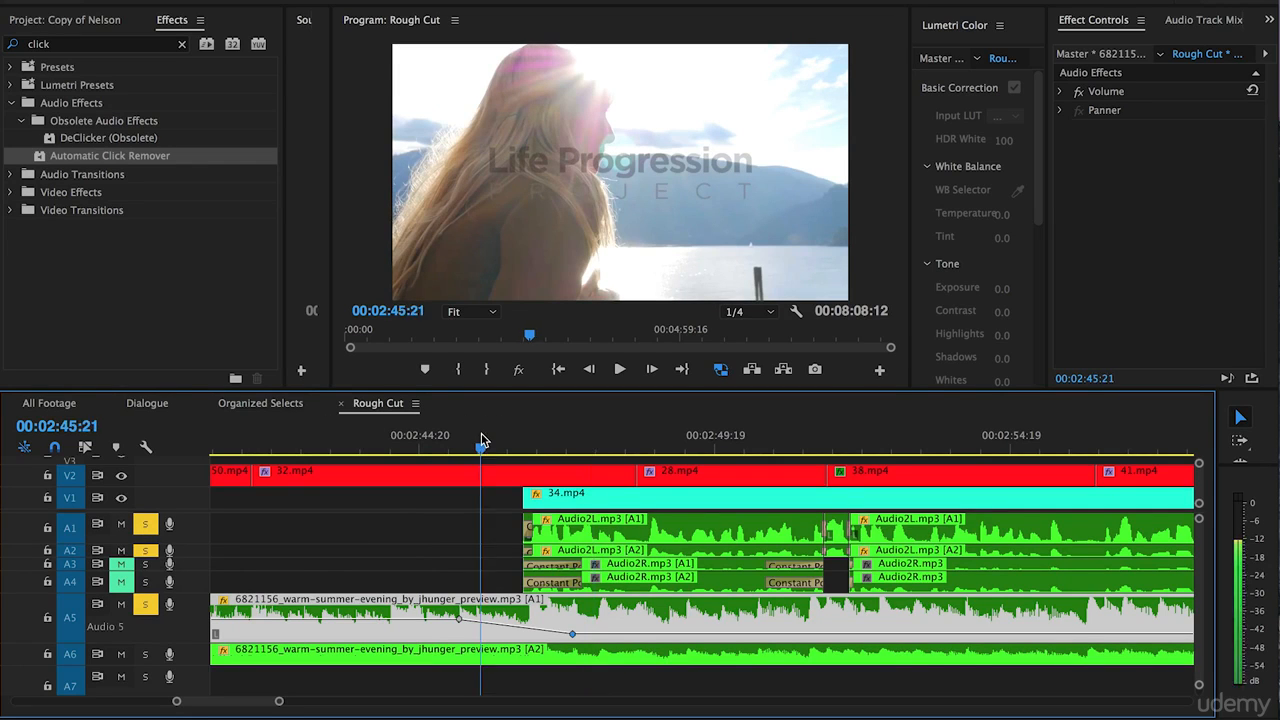
key(space)
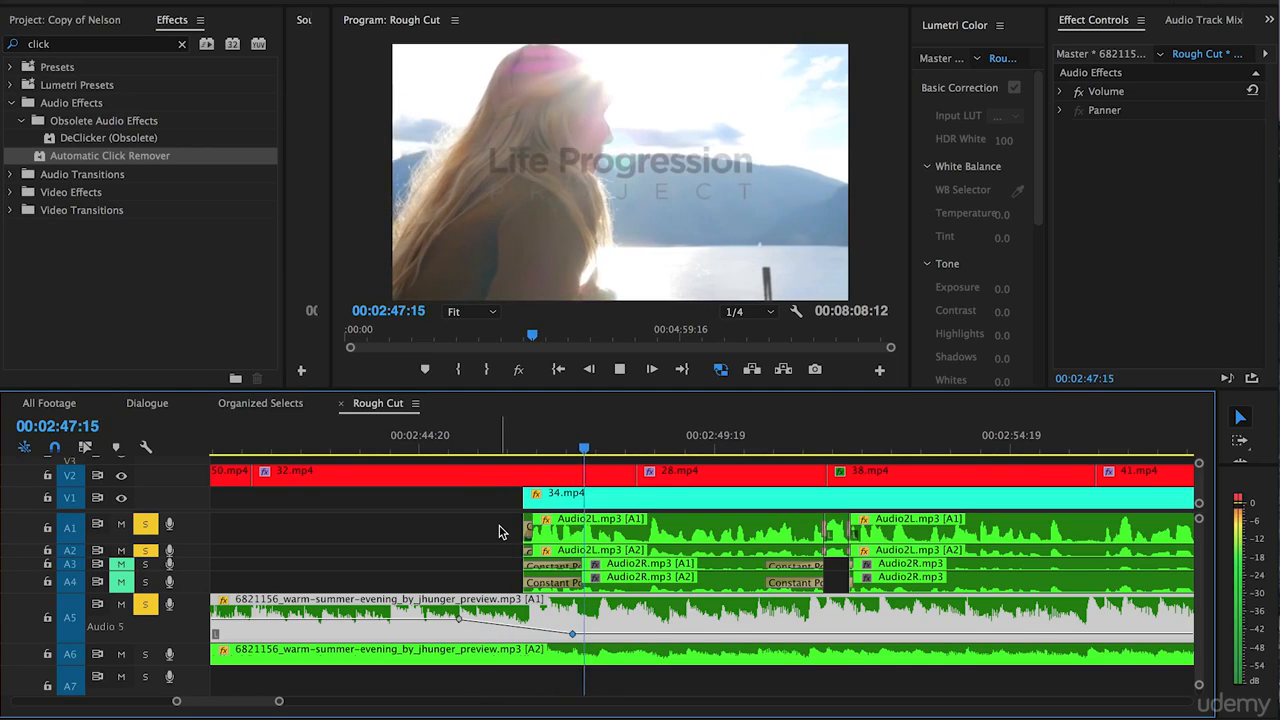
key(space)
Stop playback and place the playhead at 00:03:04:13, just past the end of the Audio2 dialogue under 34.mp4.
key(minus)
scroll(494, 539, right, 5)
key(minus)
key(minus)
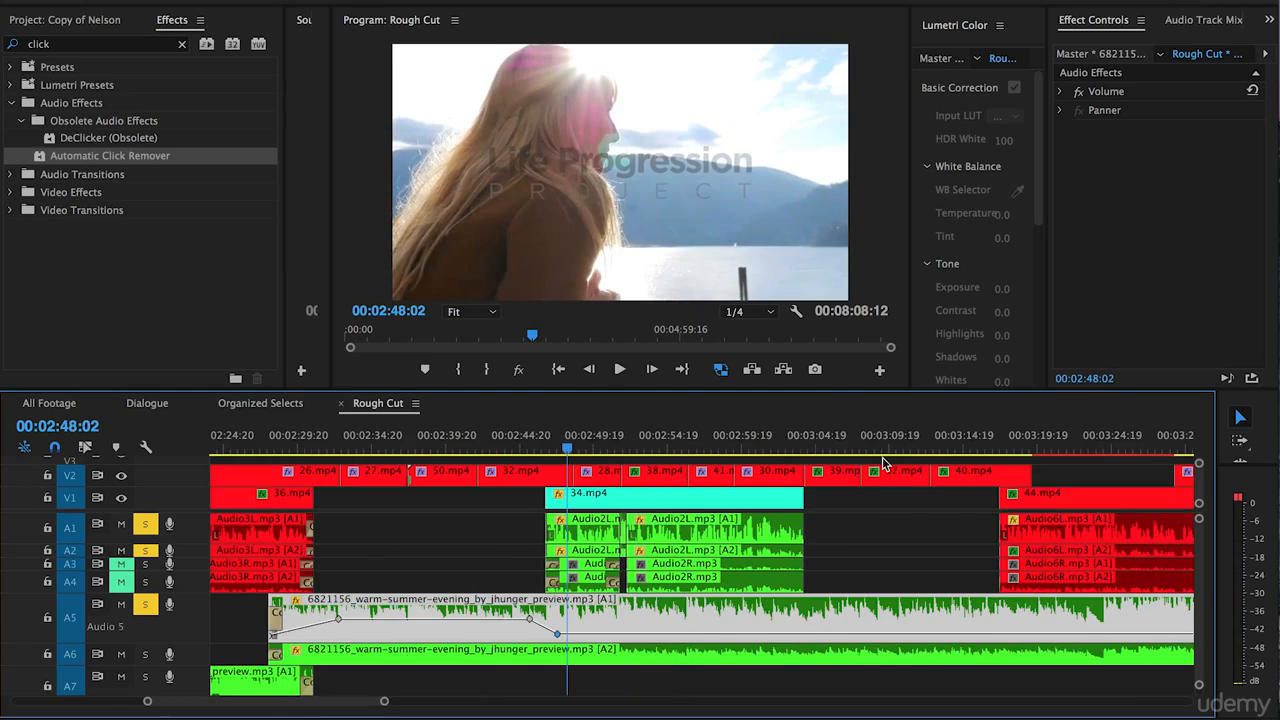
click(760, 440)
key(equal)
key(equal)
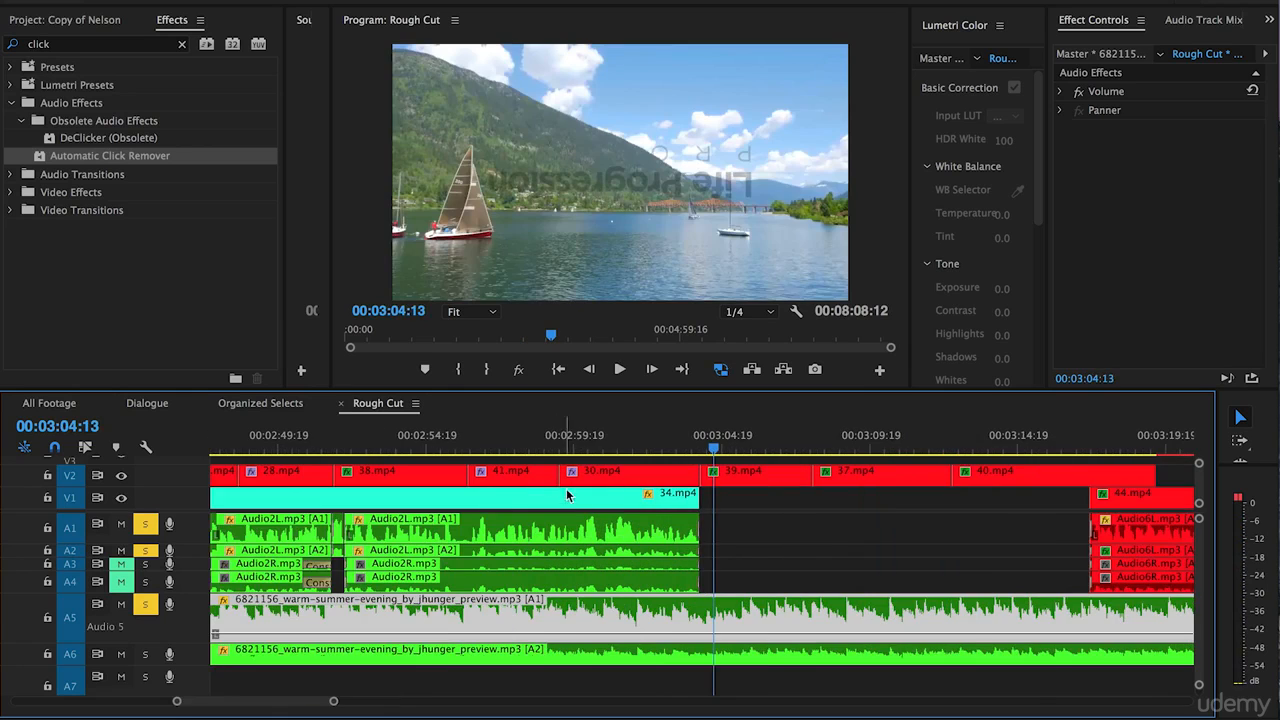
key(equal)
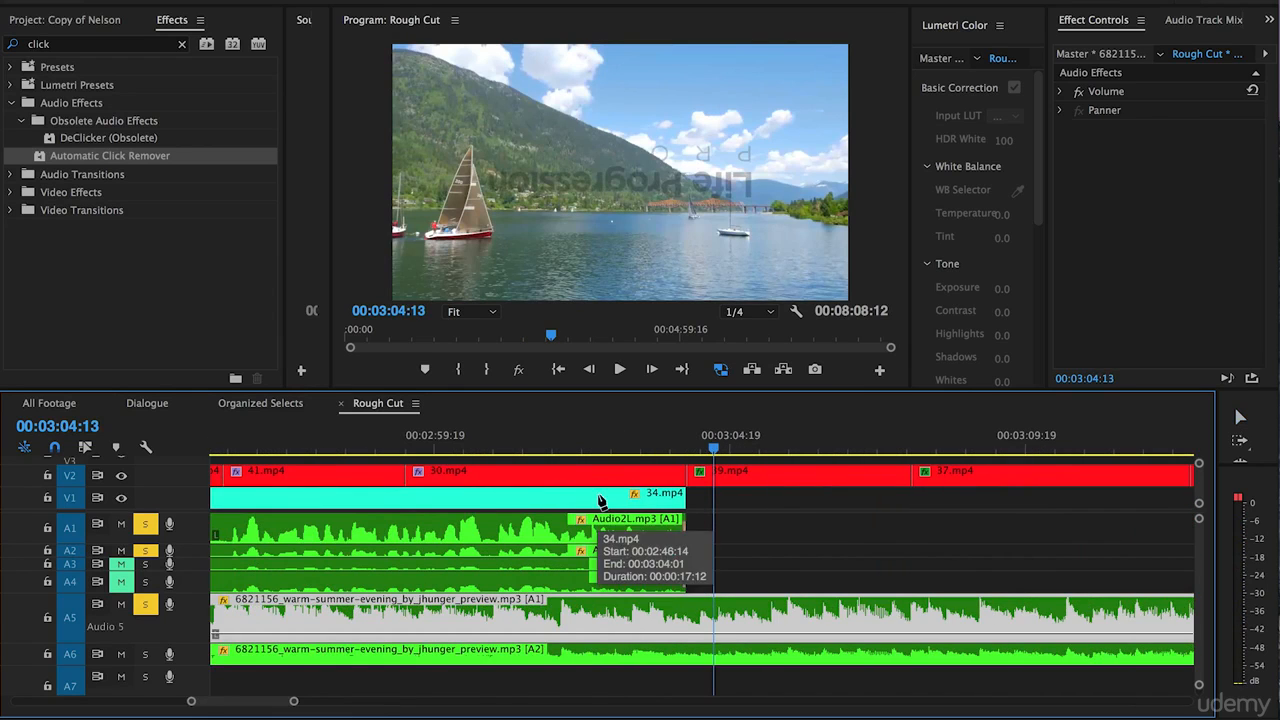
key(equal)
Add two volume keyframes to the A5 music around the Audio2 dialogue end, raise the second to the pre-dialogue level, and play back the rise.
click(616, 634)
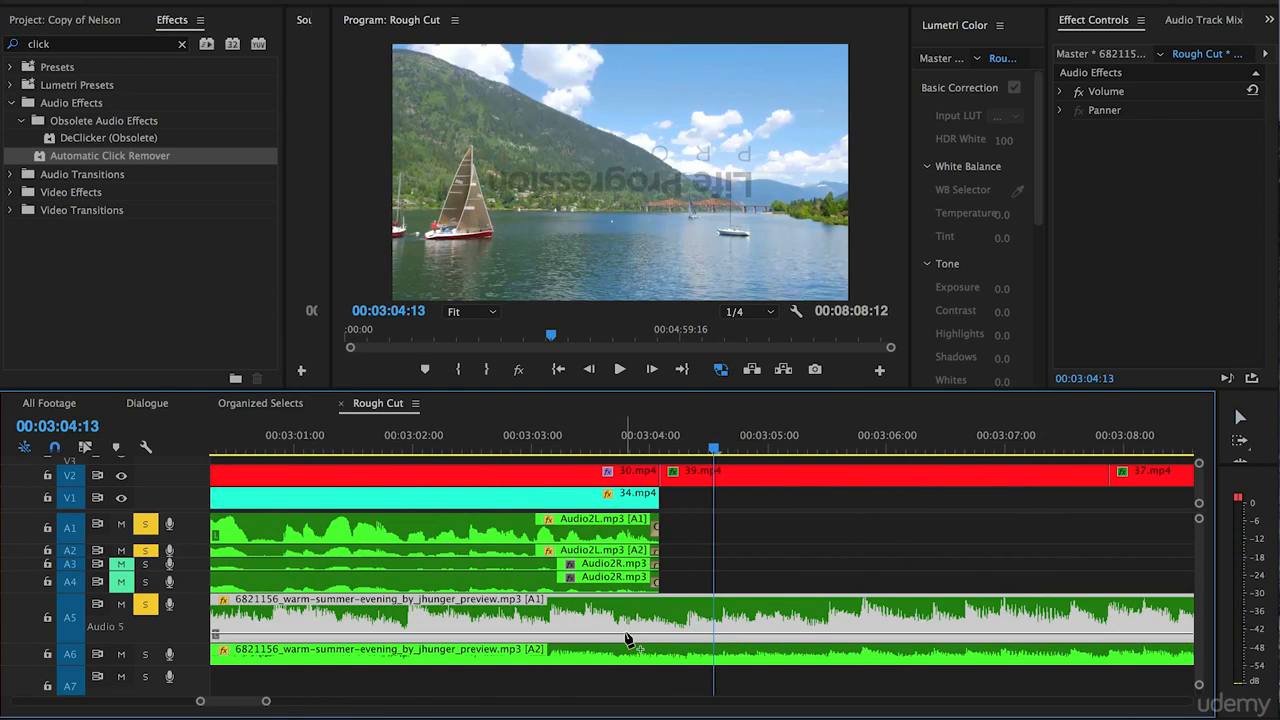
click(693, 634)
drag(693, 634, 707, 620)
key(space)
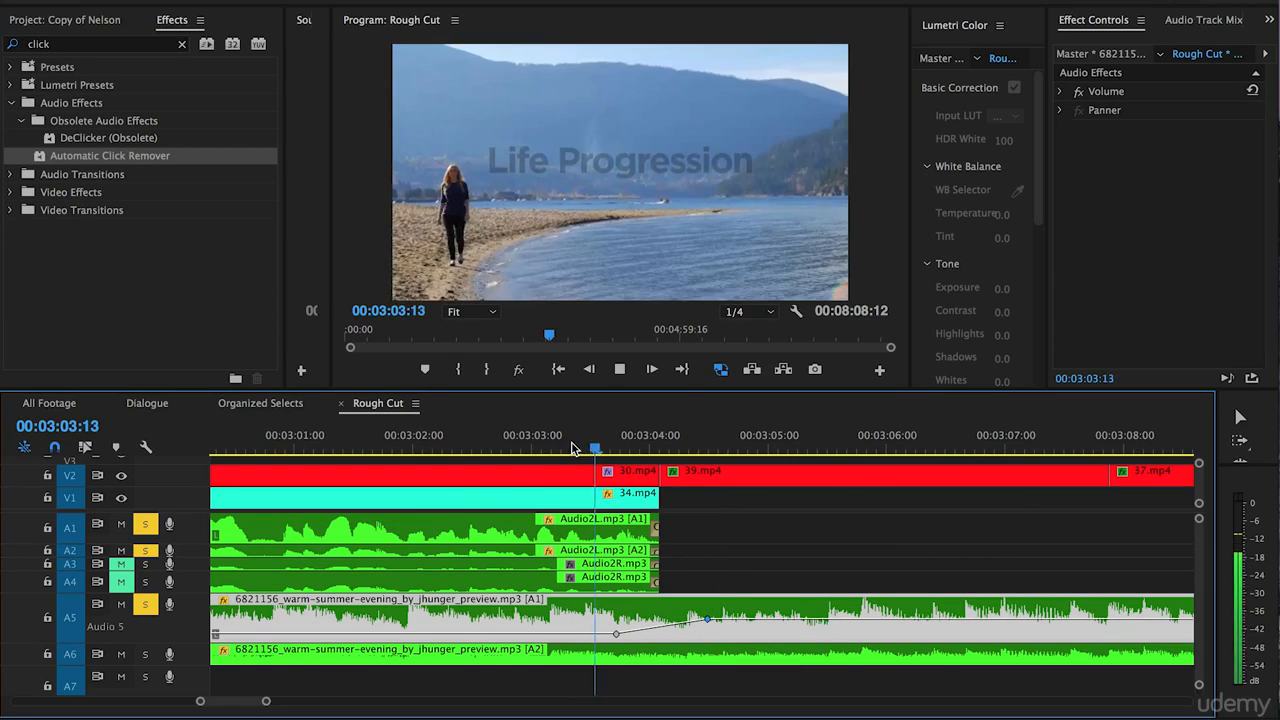
key(space)
Move the playhead to the start of the Audio6 dialogue under 44.mp4, near 00:03:17:09.
scroll(710, 560, right, 1)
key(minus)
key(minus)
scroll(870, 525, right, 5)
key(Down)
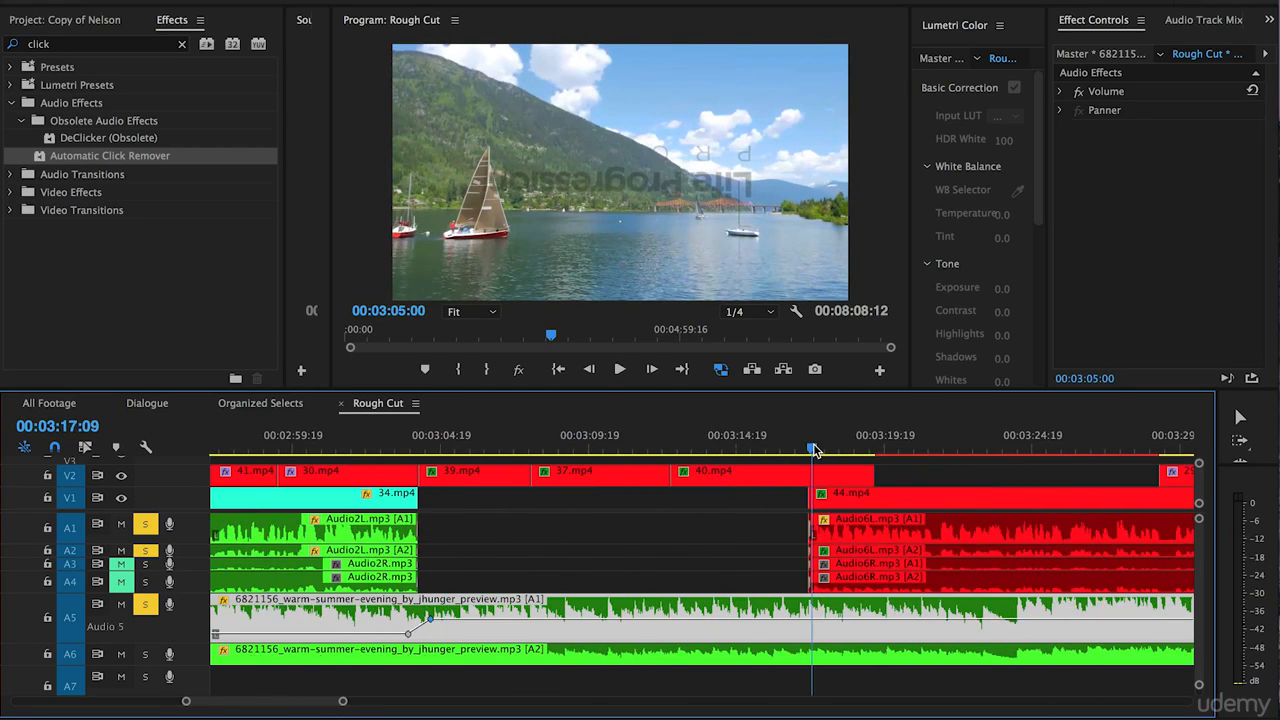
Add two volume keyframes to the A5 music around the Audio6 dialogue start, lower the second to the dialogue level, and play back the dip.
key(equal)
scroll(600, 538, right, 2)
key(equal)
scroll(677, 536, right, 1)
click(599, 619)
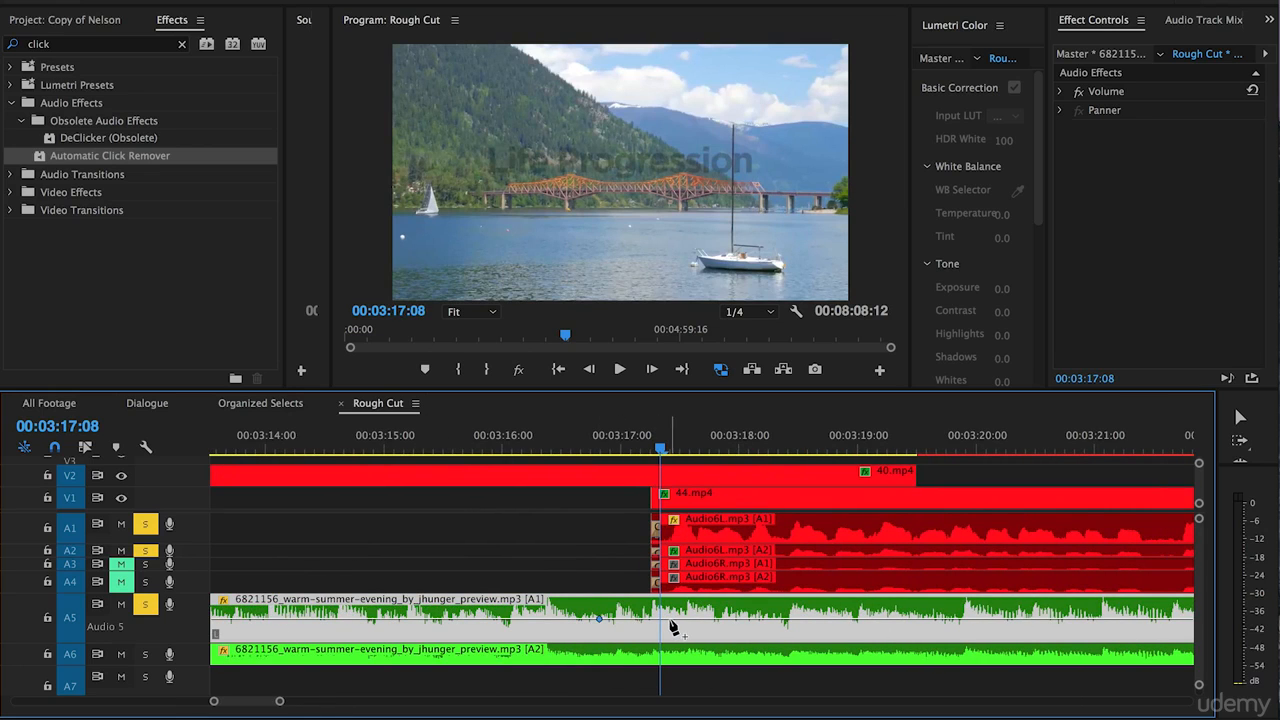
drag(680, 620, 693, 634)
key(space)
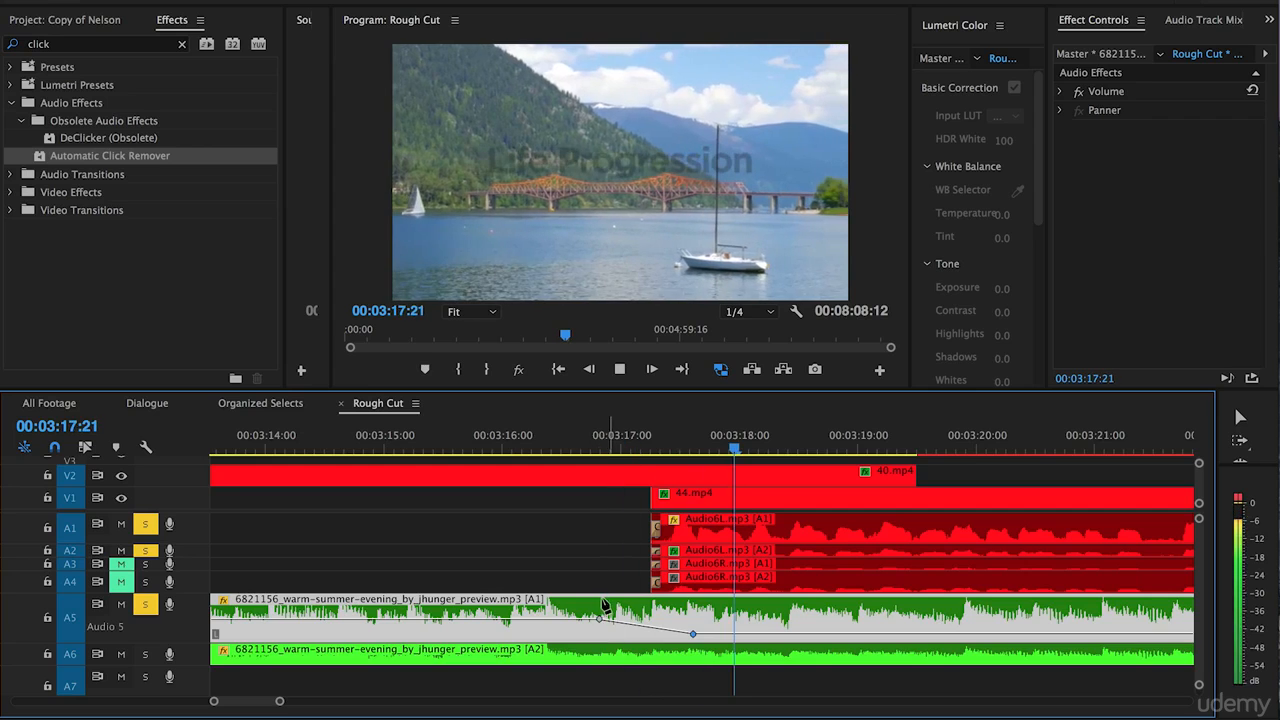
Stop playback and place the playhead at 00:03:33:10, shortly before the end of the Audio6 dialogue.
key(minus)
scroll(554, 591, right, 5)
key(minus)
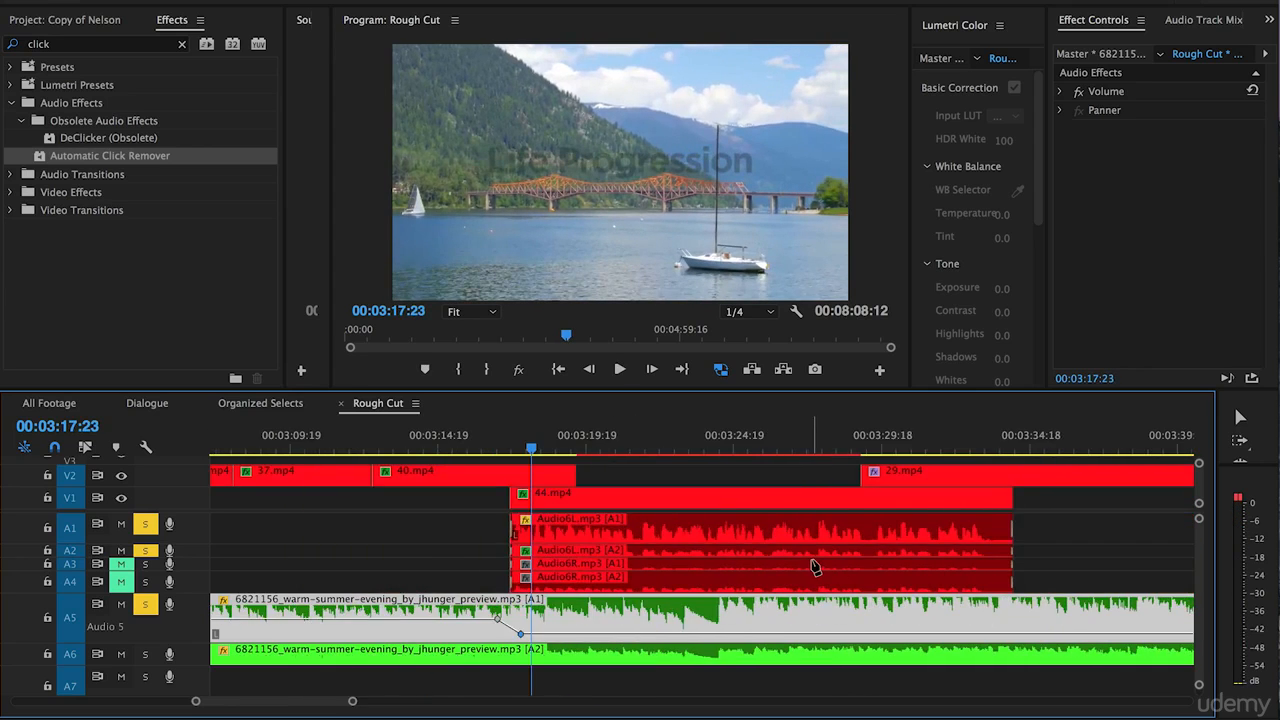
scroll(815, 565, right, 4)
click(700, 442)
key(equal)
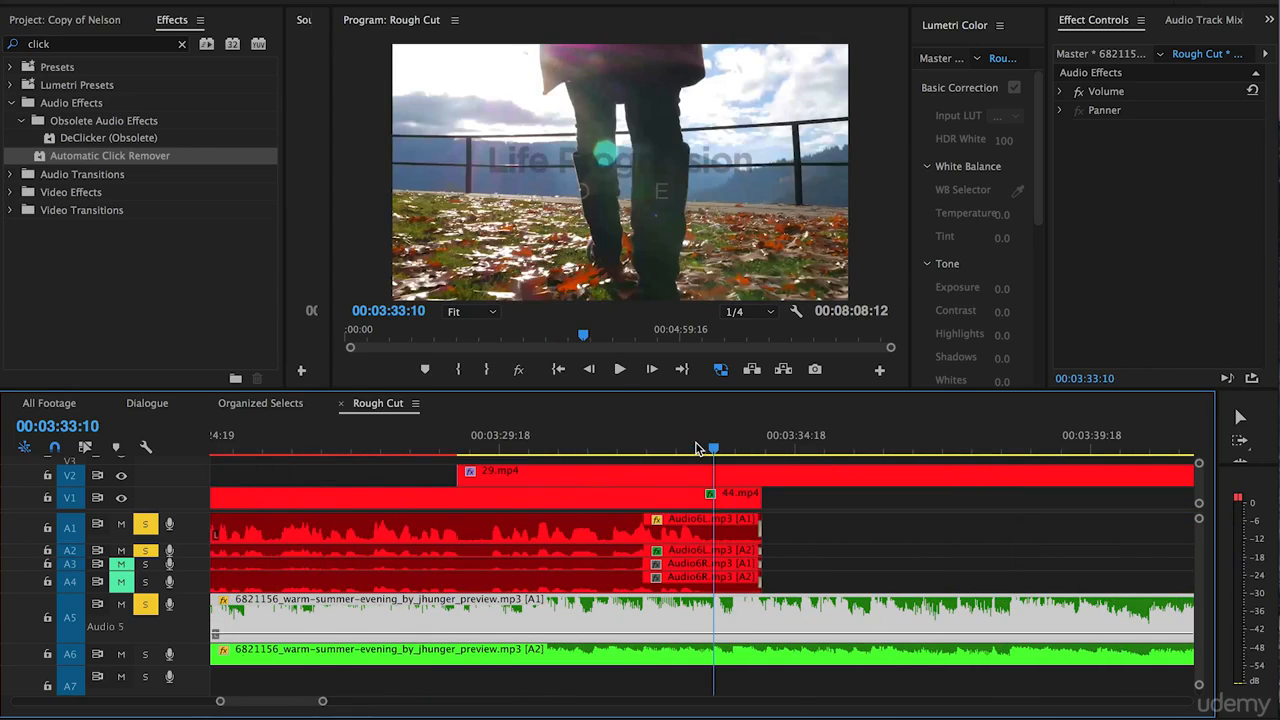
Add two volume keyframes to the A5 music around the Audio6 dialogue end, raise the second to -0.46 dB at 00:03:34:10, and play from 00:03:32:15.
click(690, 634)
drag(755, 636, 773, 619)
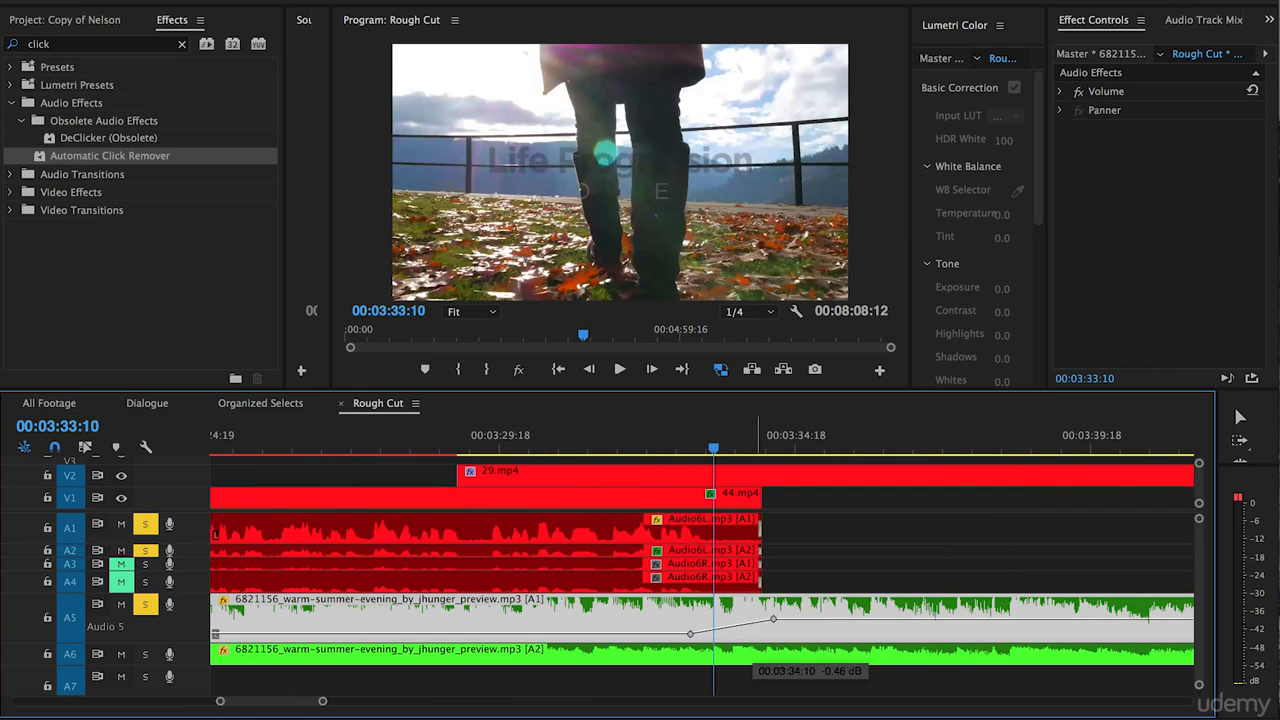
click(667, 450)
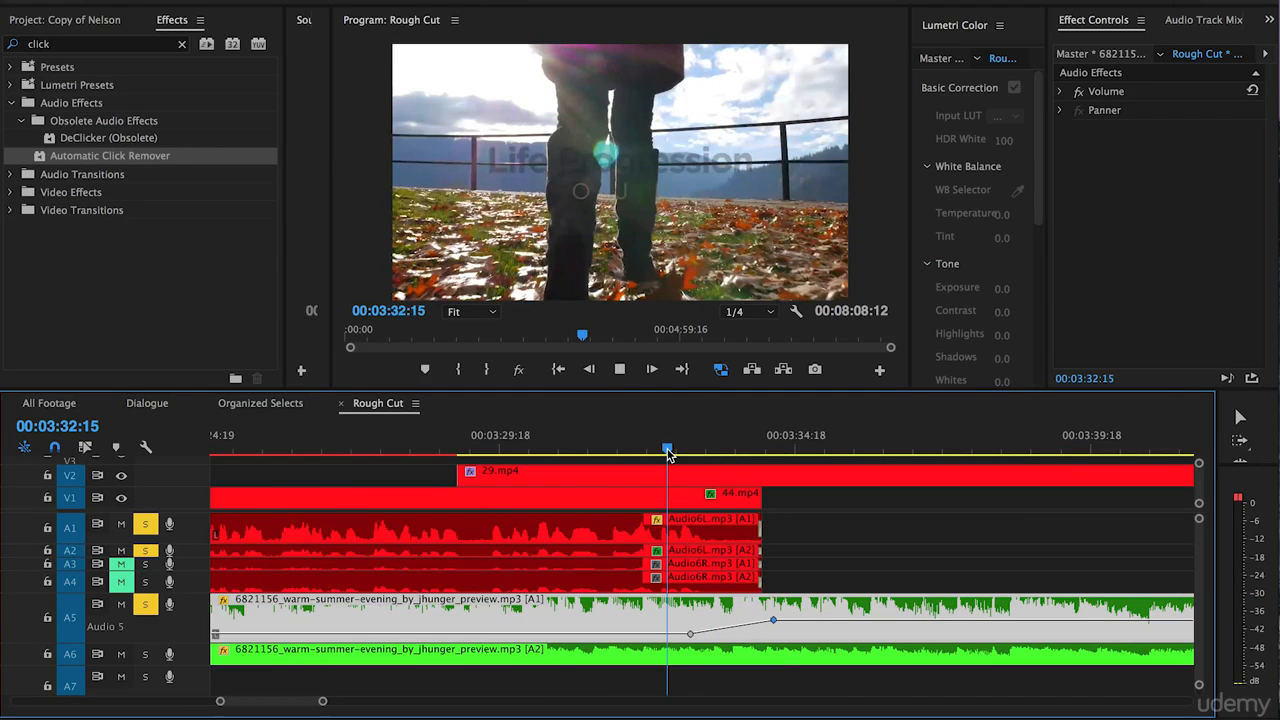
Place the playhead at the end of the warm-summer-evening music, 00:04:04:01, and apply the default audio transition to the A5 and A6 clip ends.
key(minus)
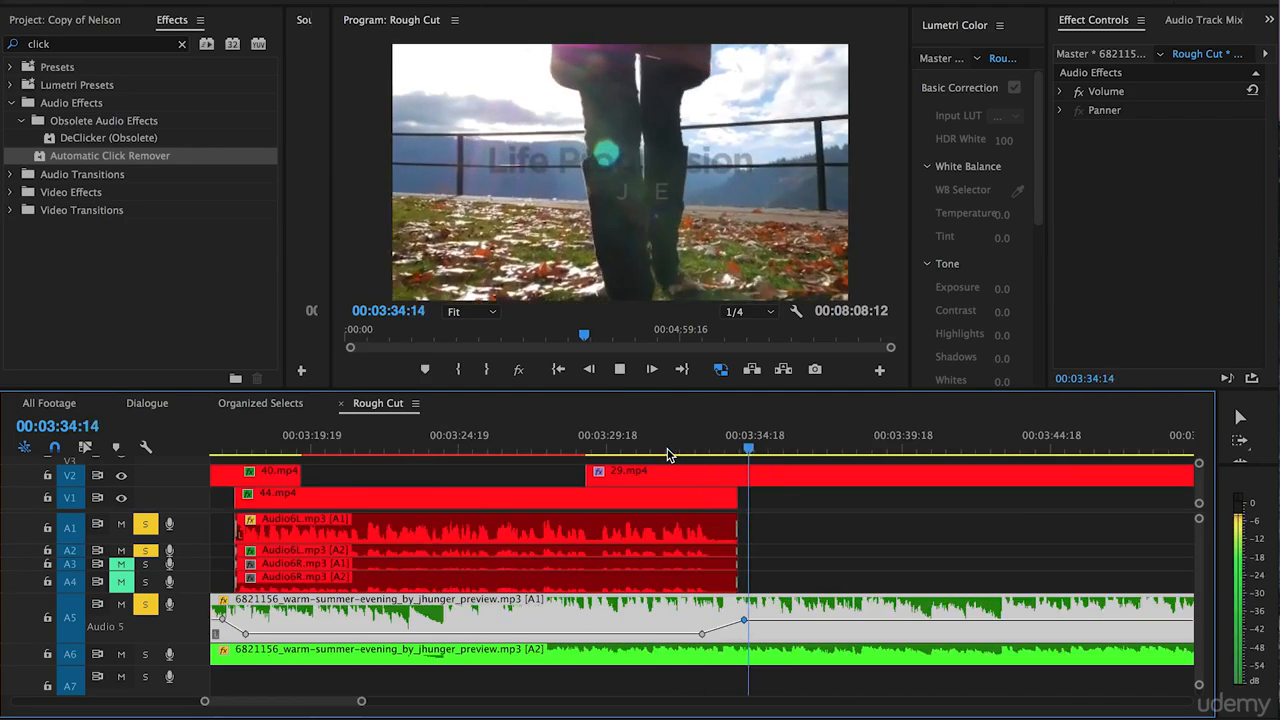
key(minus)
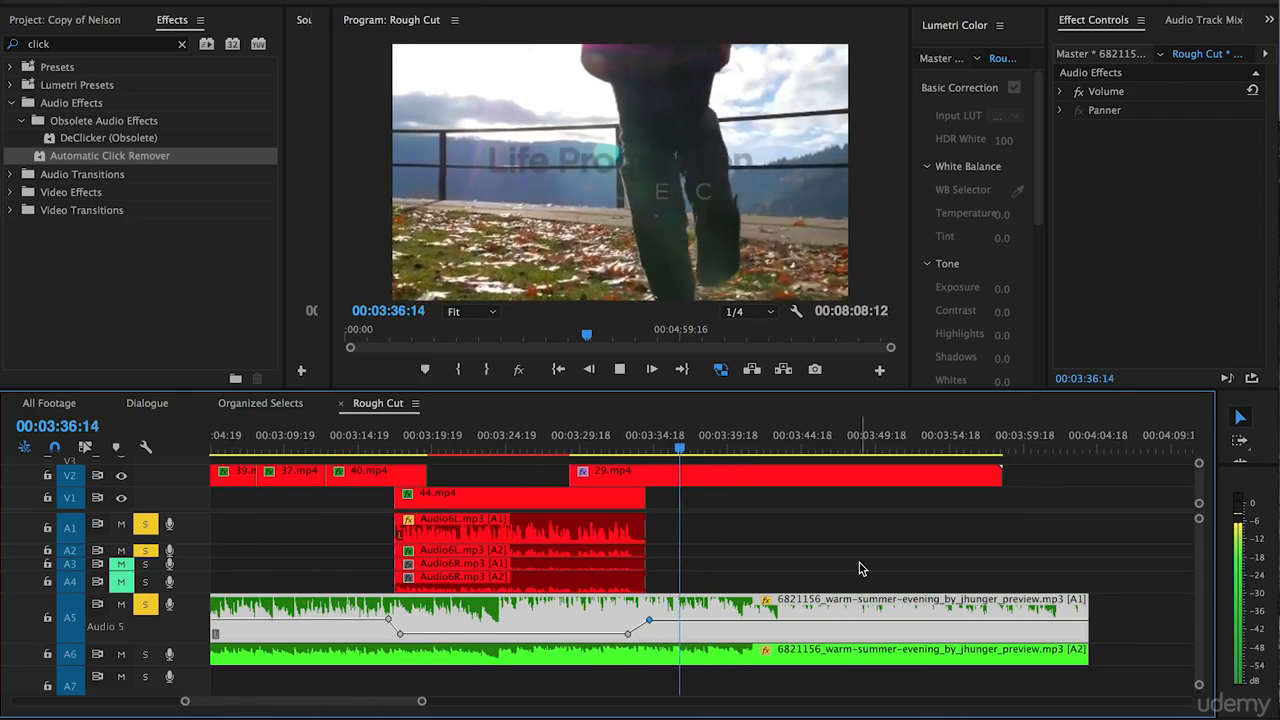
click(1085, 450)
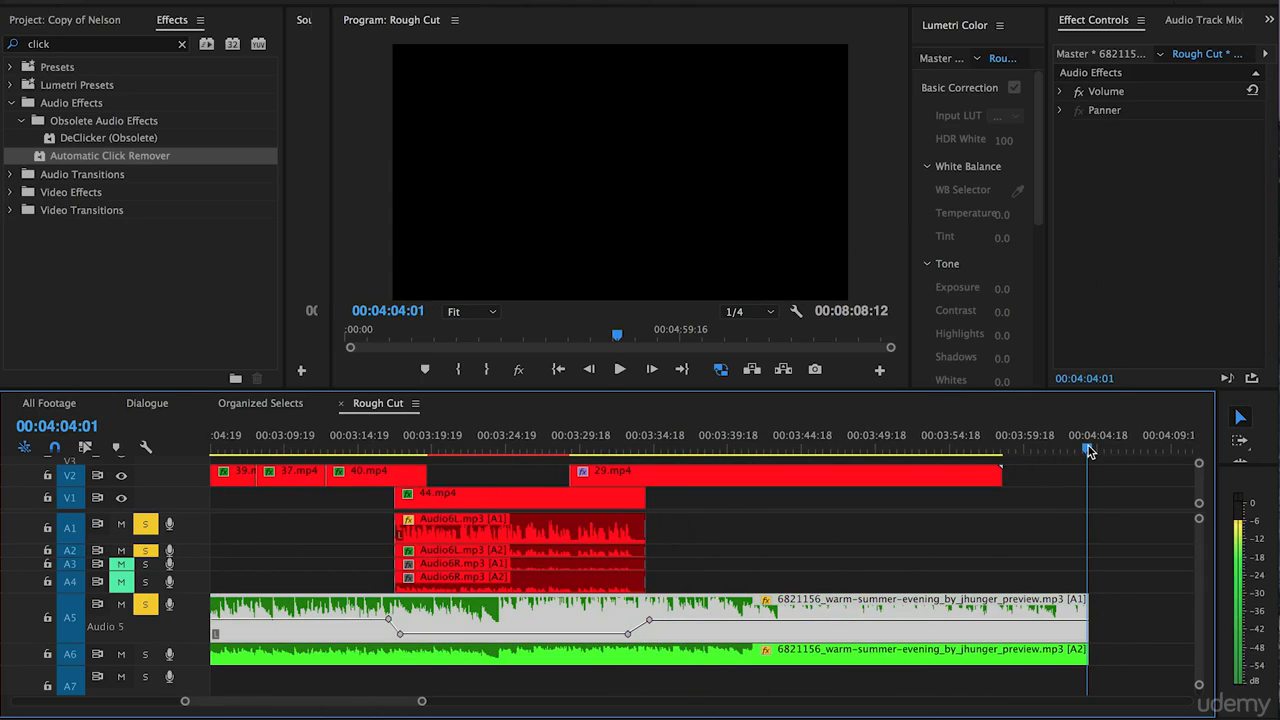
click(983, 549)
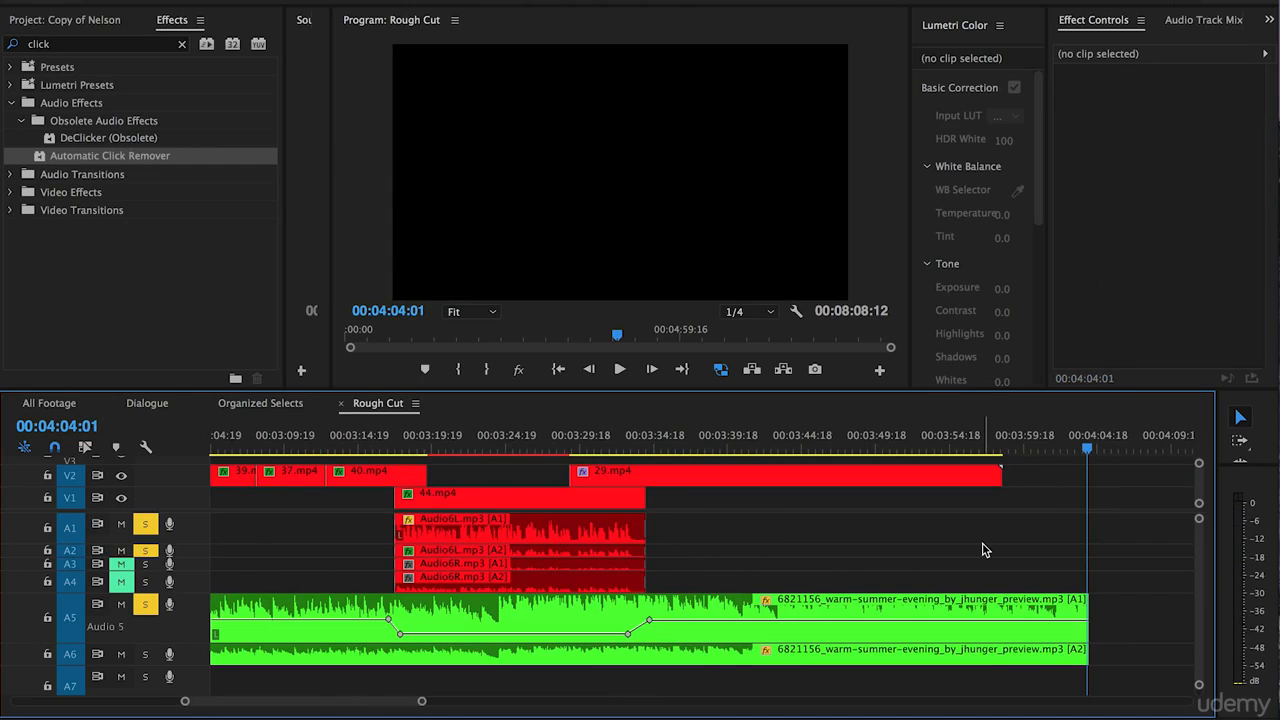
key(super+shift+d)
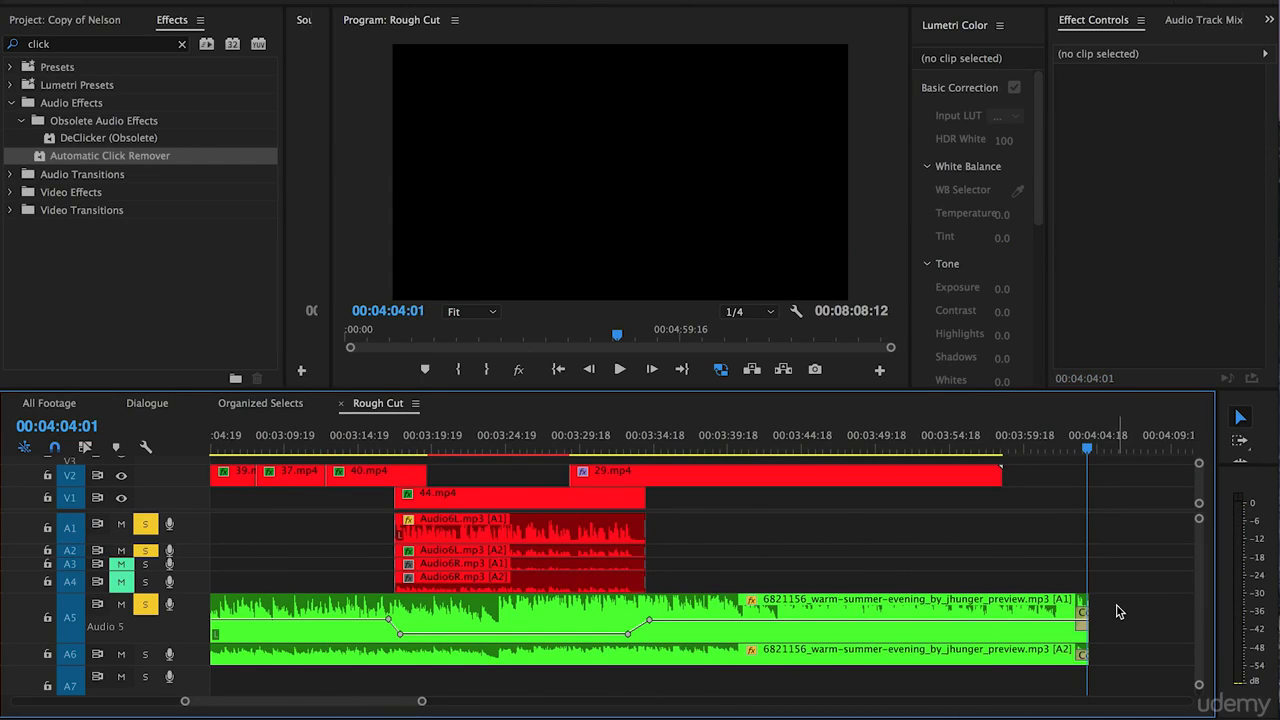
Copy the keyframed warm-summer-evening music clip on track A5.
key(minus)
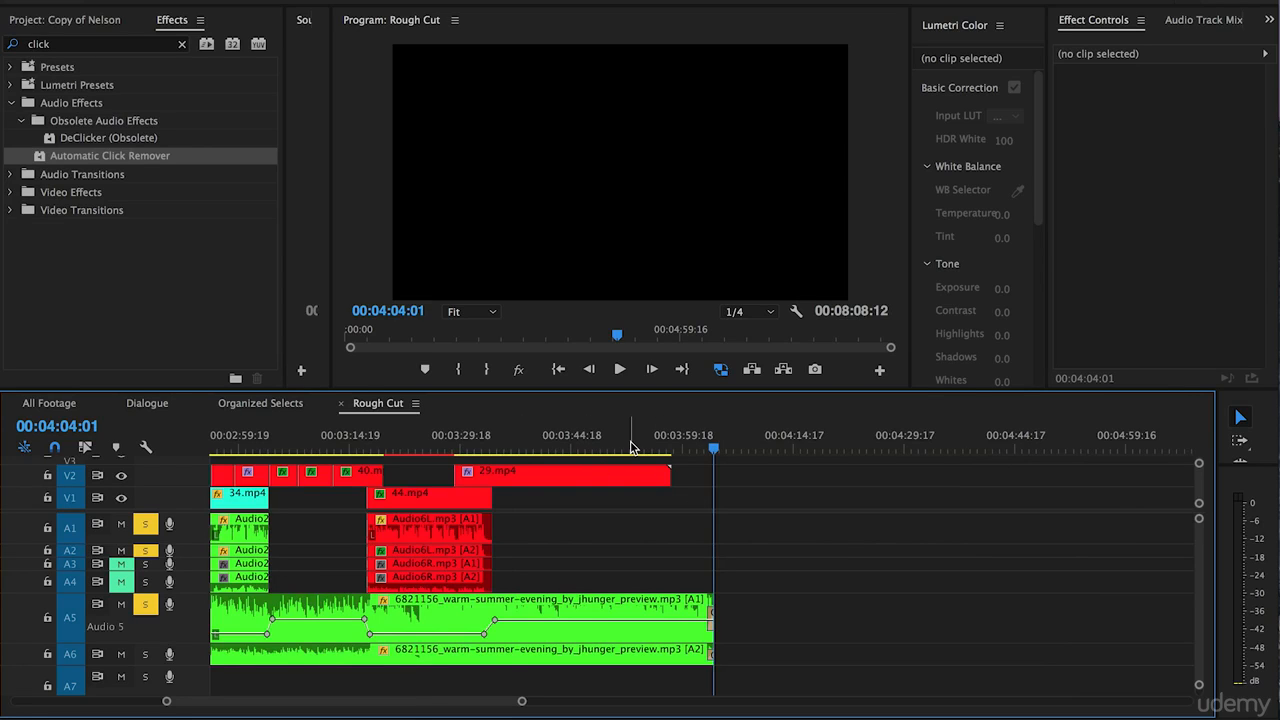
scroll(481, 640, up, 3)
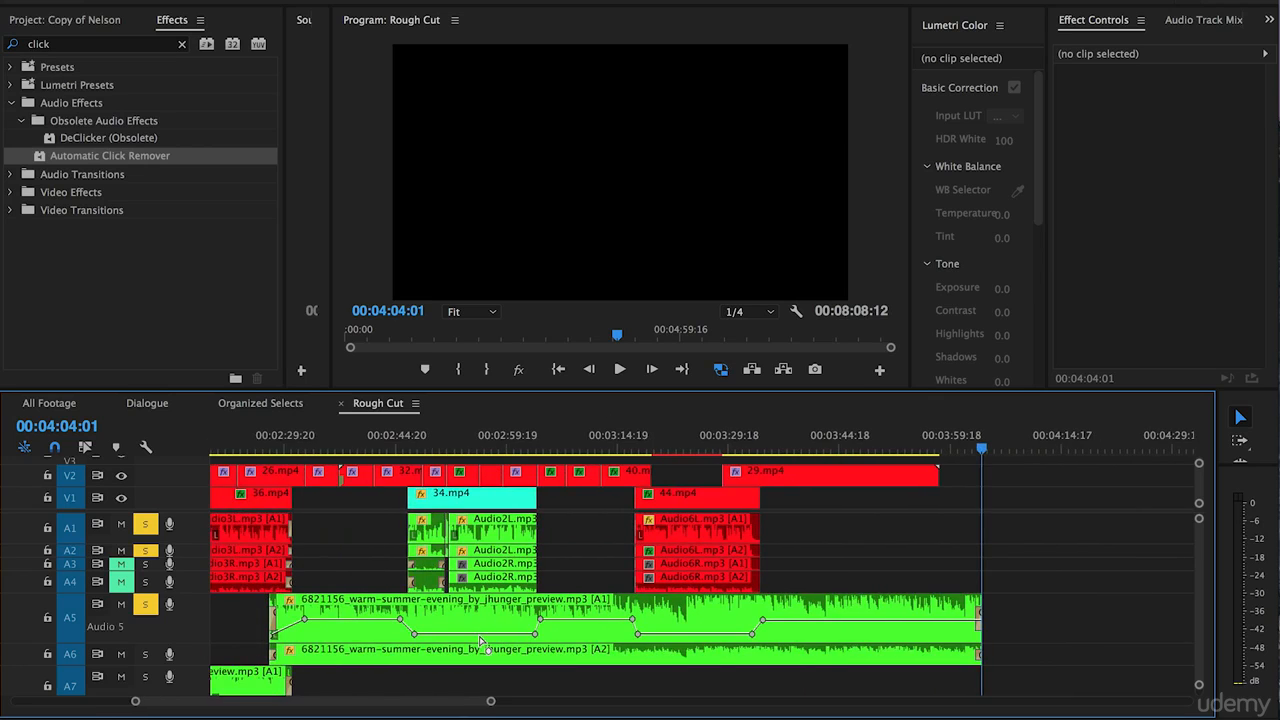
right_click(439, 607)
mouse_move(471, 495)
click(497, 97)
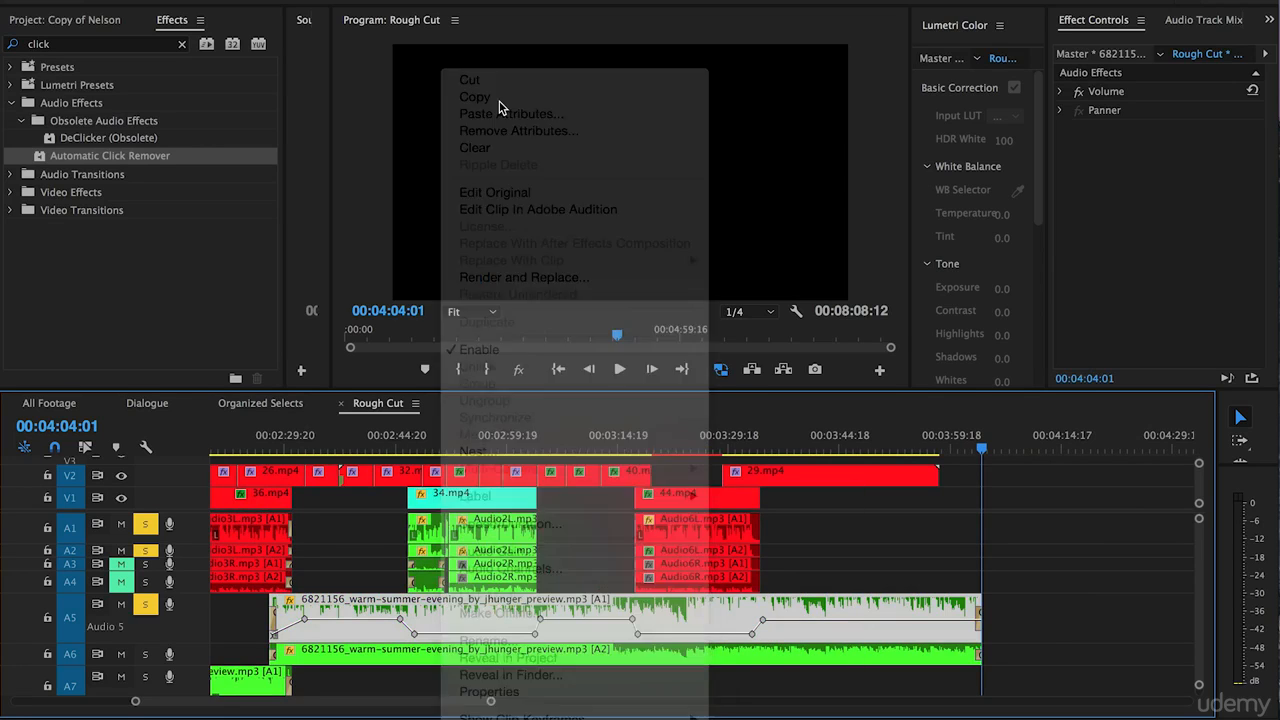
Paste the copied clip's Volume and Channel Volume attributes onto the warm-summer-evening music clip on track A6.
right_click(329, 658)
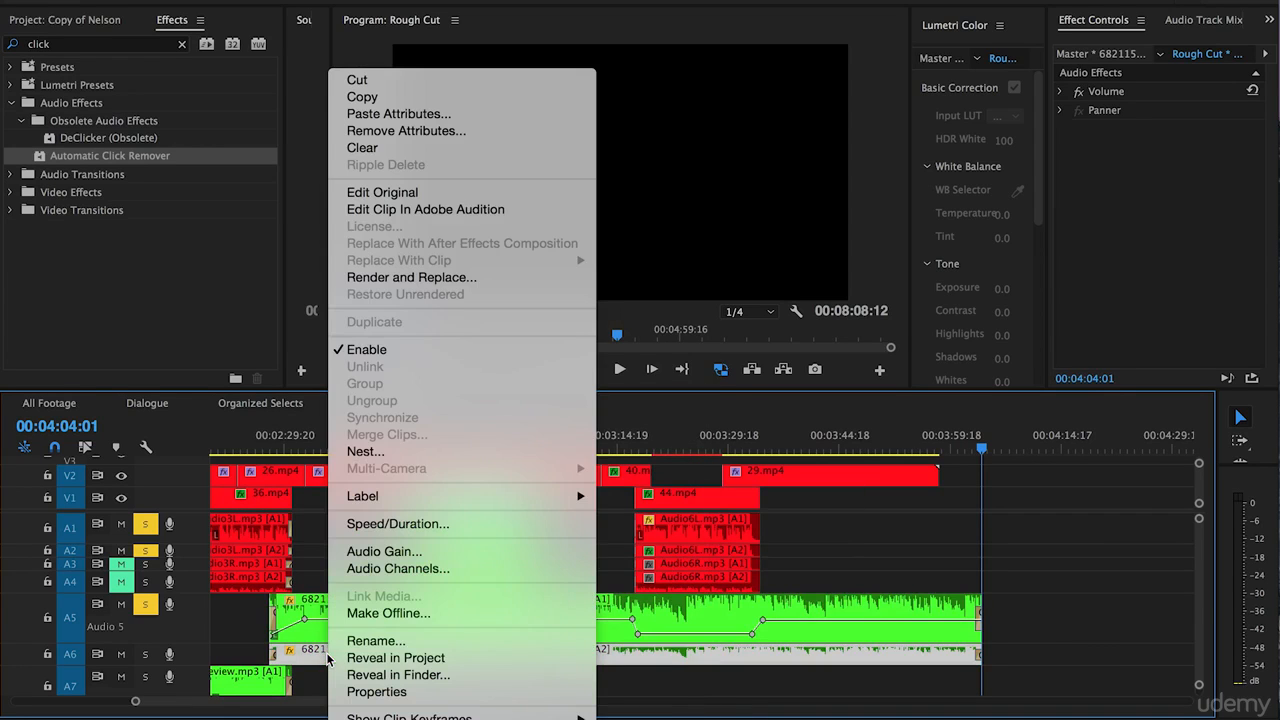
click(398, 113)
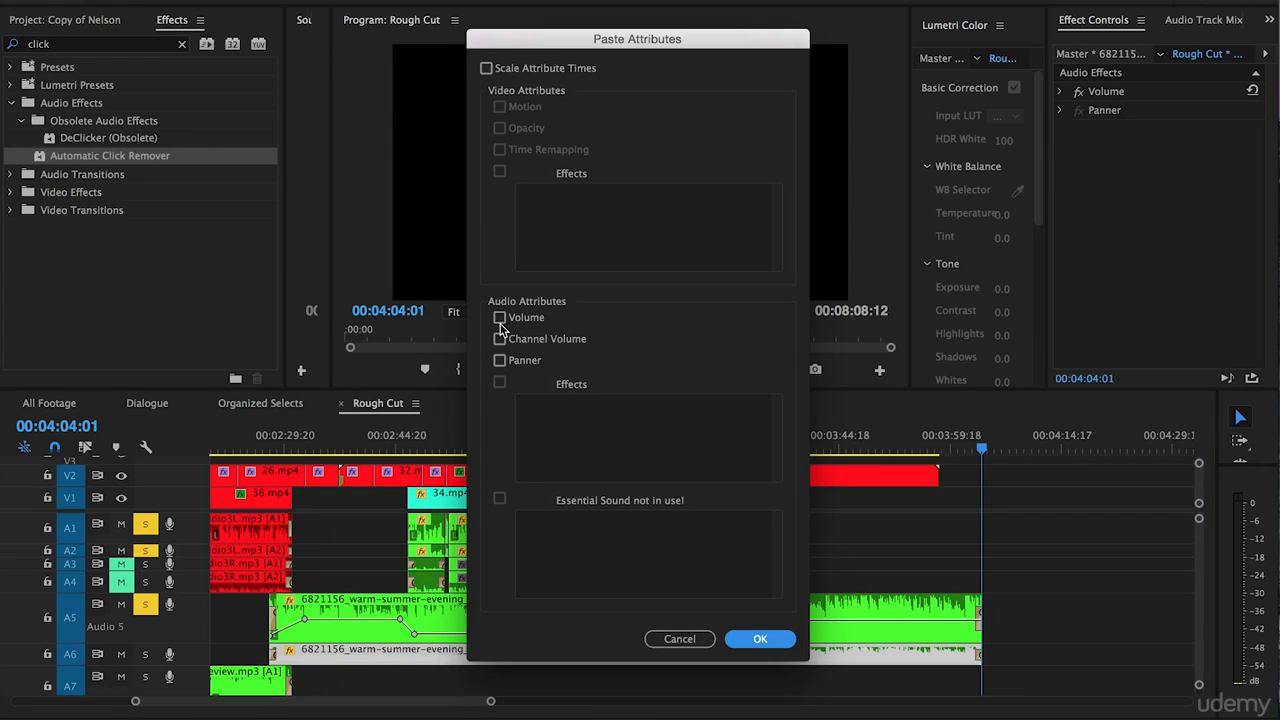
click(502, 318)
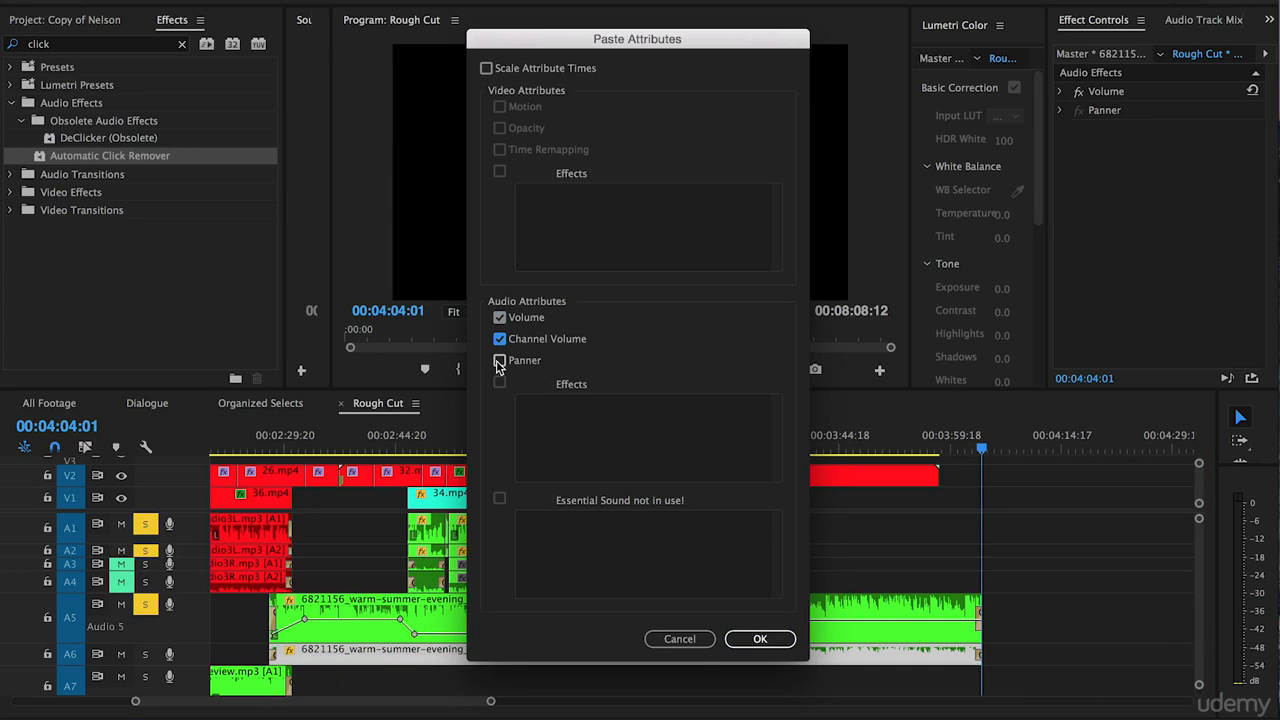
click(750, 642)
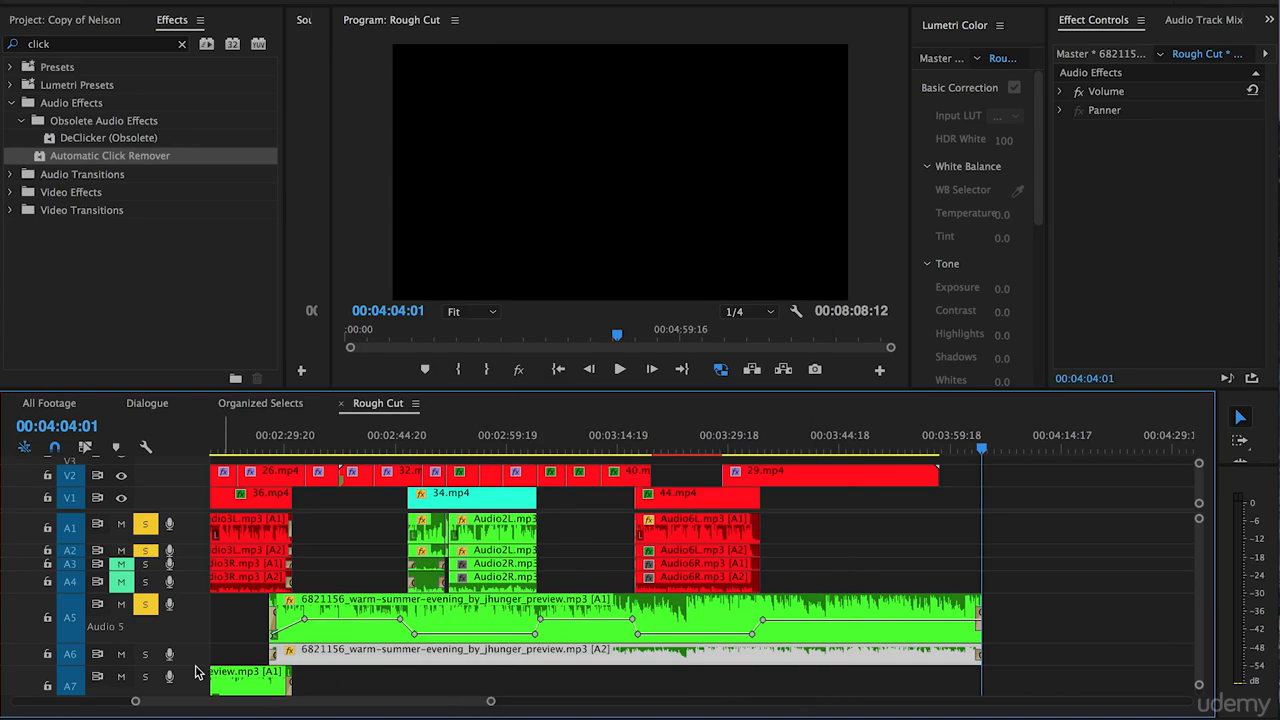
Enlarge track A6 and reduce track A5, and turn off solo on tracks A5, A2 and A1.
drag(196, 667, 196, 700)
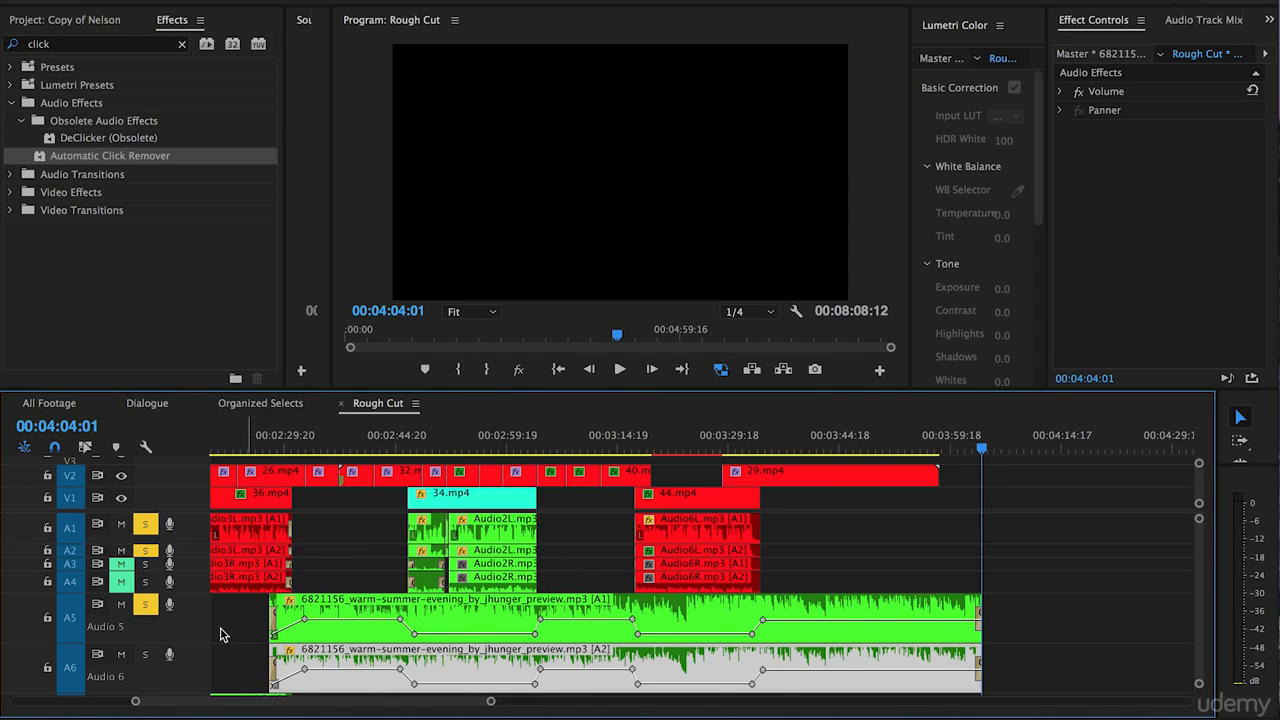
drag(198, 643, 196, 621)
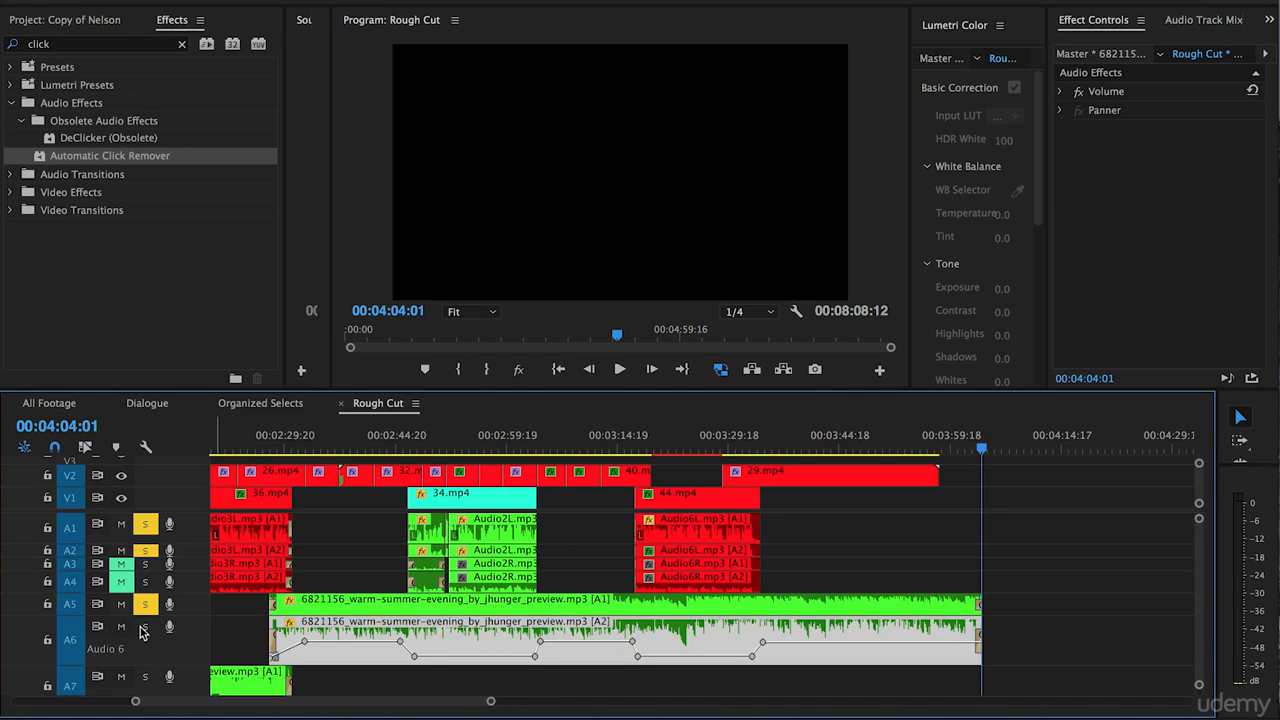
click(145, 606)
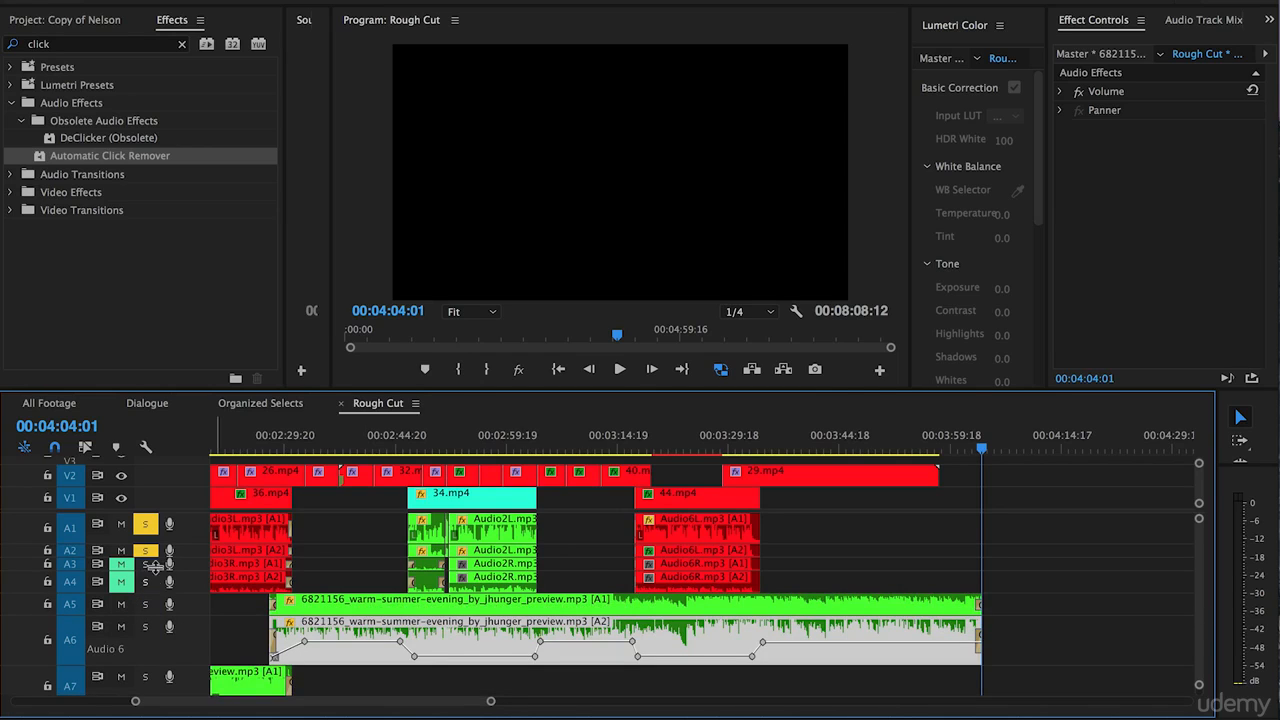
click(146, 551)
click(145, 524)
Examine the whole edited Rough Cut sequence in the timeline with the A6 music clip deselected.
scroll(251, 614, left, 10)
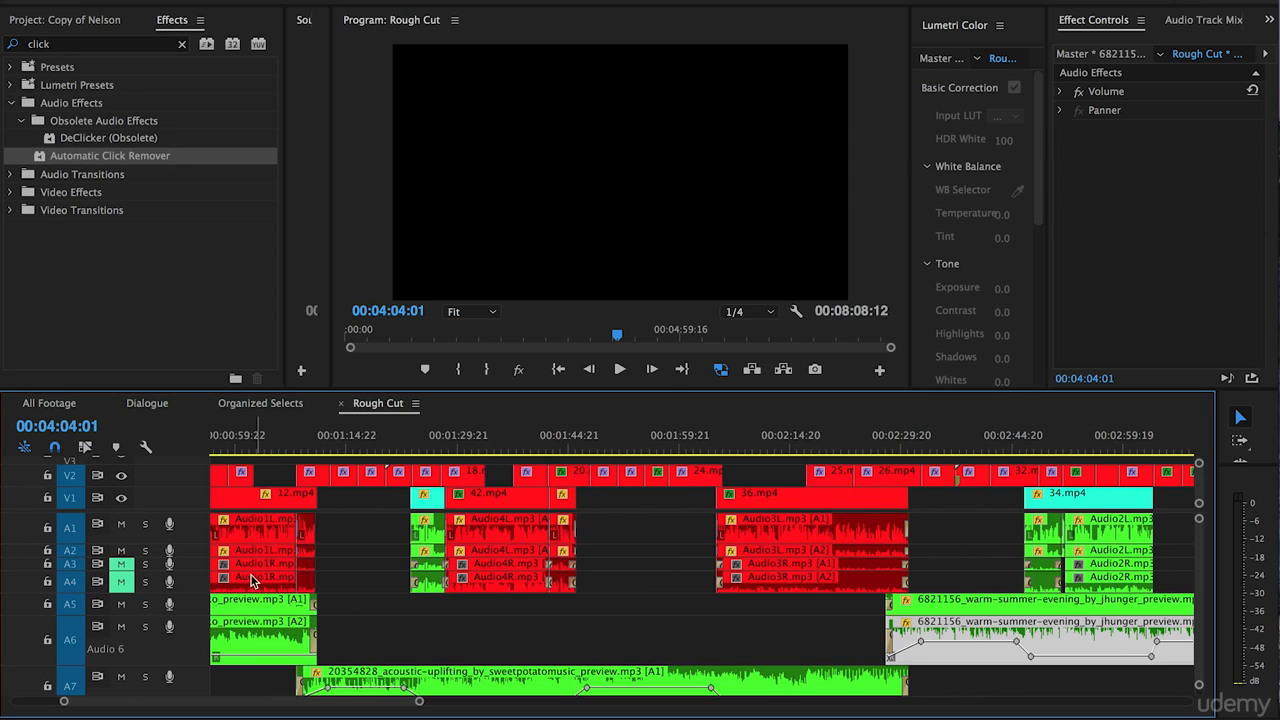
key(minus)
key(minus)
key(minus)
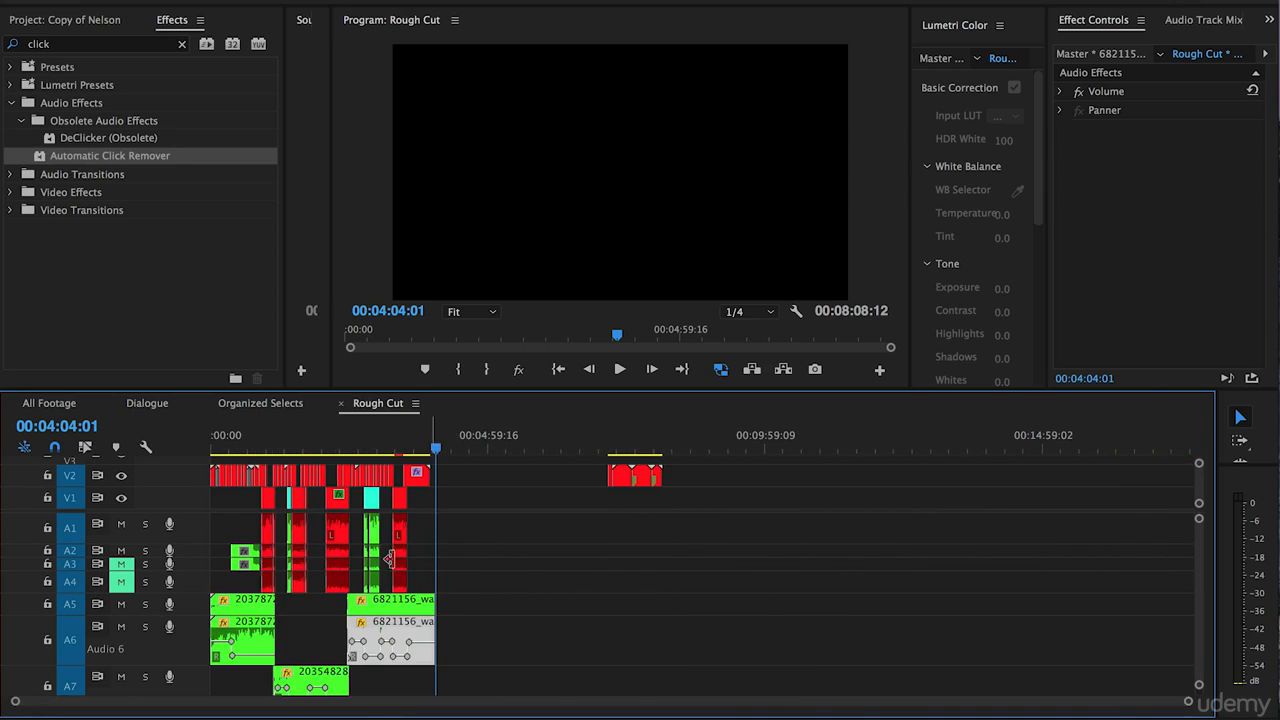
click(113, 656)
key(equal)
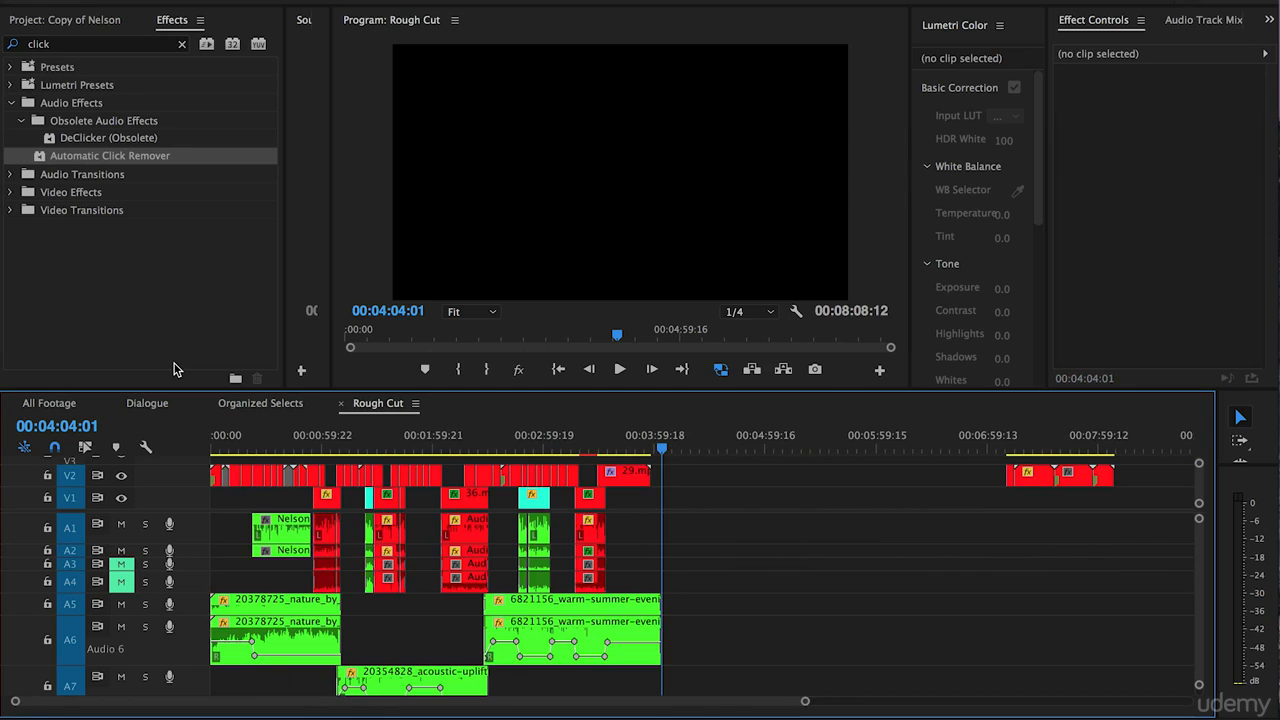